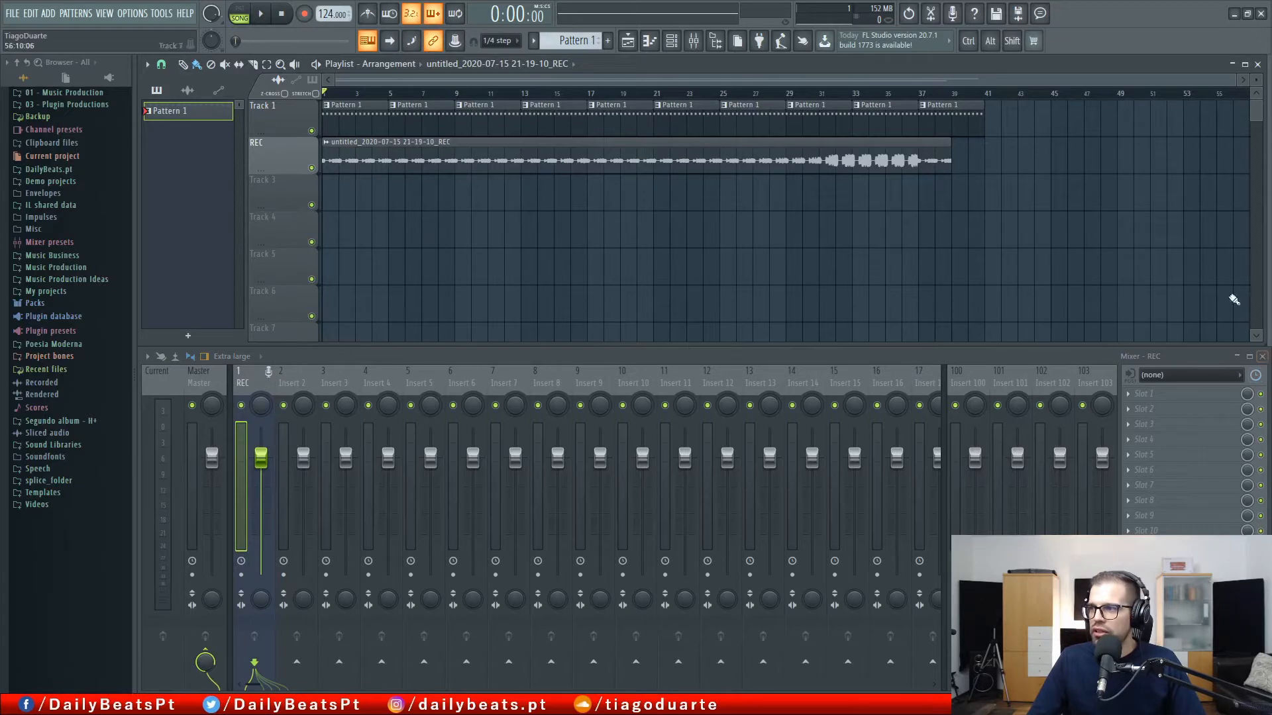
Maximize the playlist, play the arrangement, and open the rename and color settings of the audio clip on the REC track
{"action": "double_click", "coordinate": [1162, 69]}
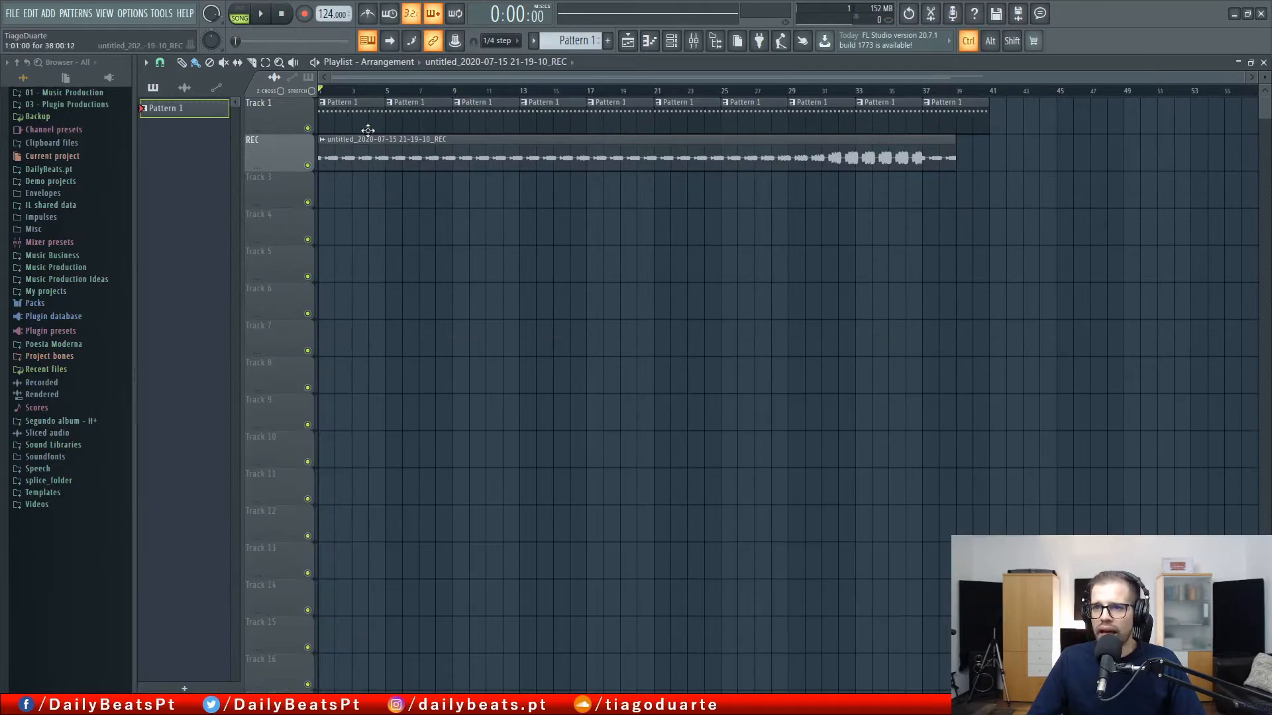
{"action": "left_click_drag", "start_coordinate": [1002, 127], "coordinate": [322, 100]}
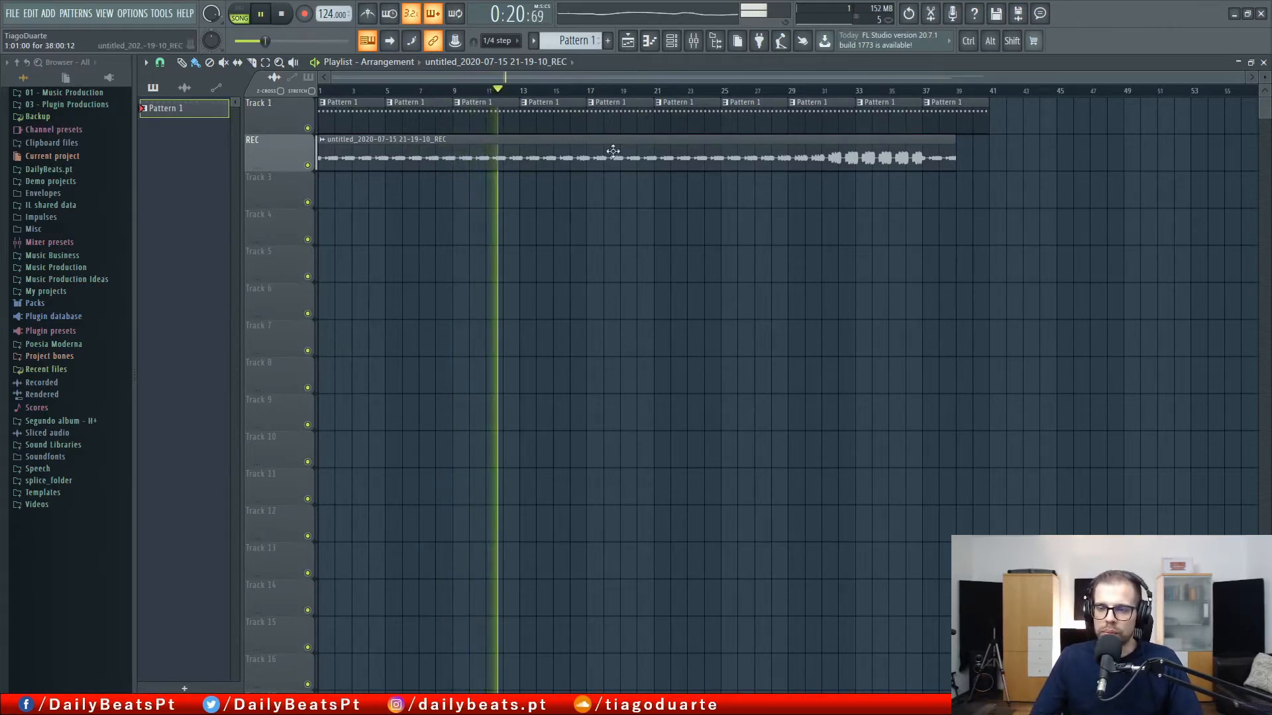
{"action": "left_click", "coordinate": [323, 140]}
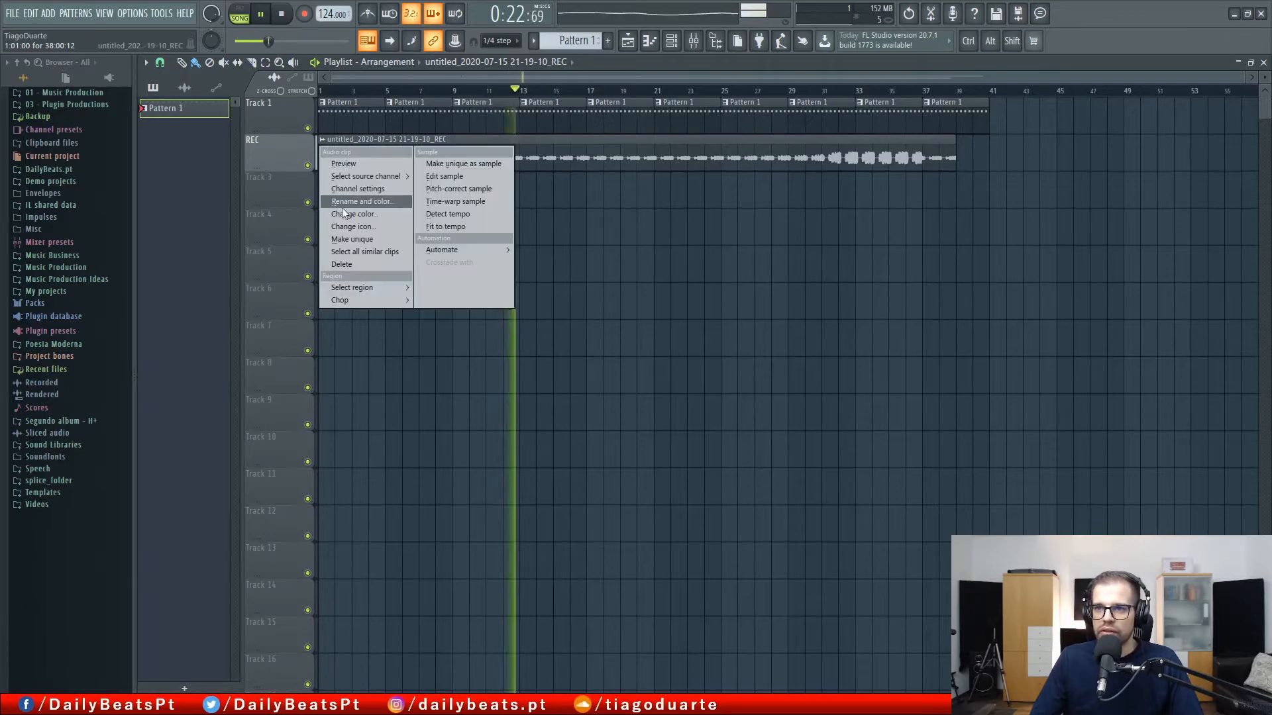
{"action": "left_click", "coordinate": [363, 202]}
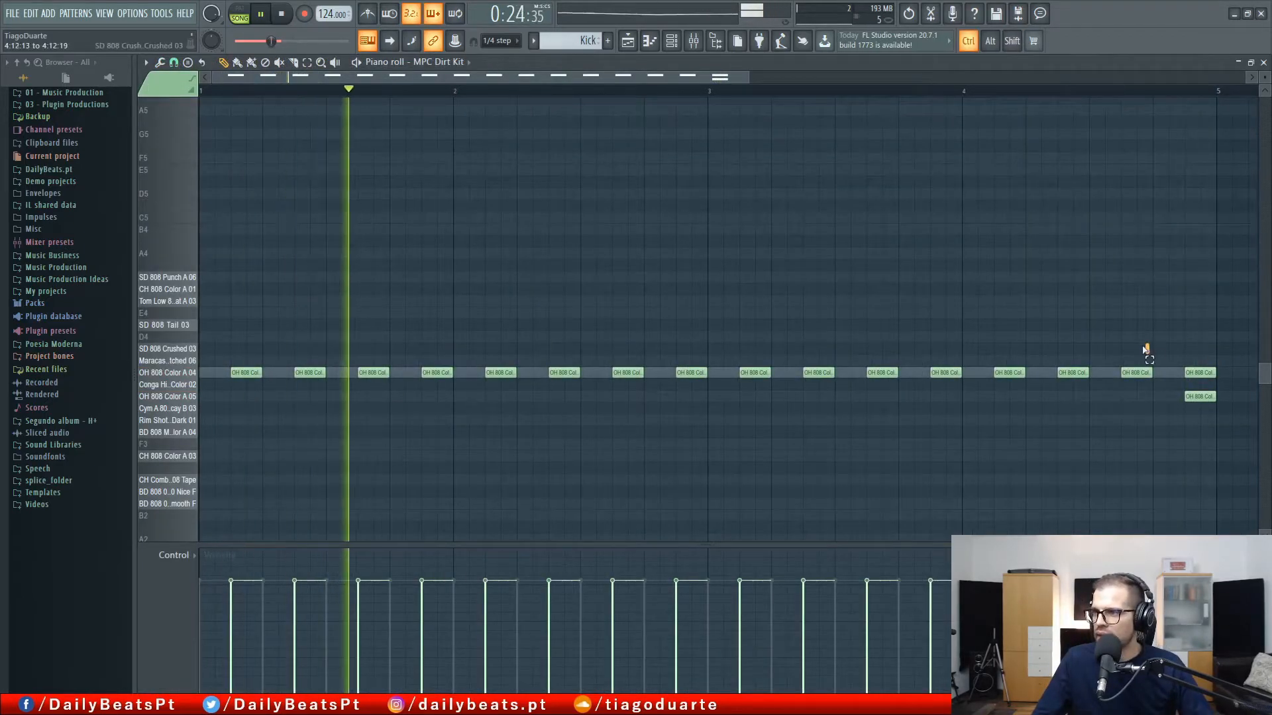
Rework the end of bar 4 in the MPC Dirt Kit piano roll into three short OH 808 Color A 04 hits
{"action": "scroll", "coordinate": [1143, 384], "scroll_direction": "up", "scroll_amount": 2}
{"action": "mouse_move", "coordinate": [1125, 373]}
{"action": "left_mouse_down"}
{"action": "mouse_move", "coordinate": [1095, 373]}
{"action": "mouse_move", "coordinate": [1106, 373]}
{"action": "left_mouse_up"}
{"action": "left_click", "coordinate": [1143, 373]}
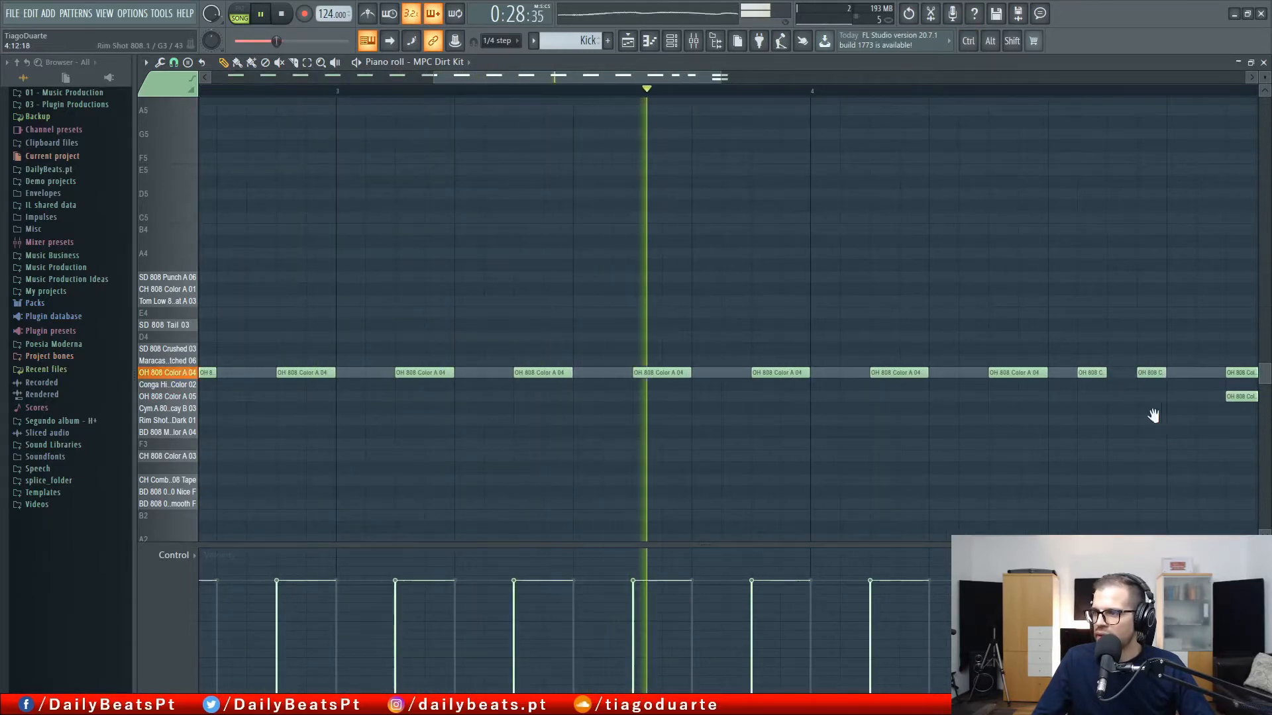
{"action": "left_click_drag", "start_coordinate": [973, 376], "coordinate": [921, 377]}
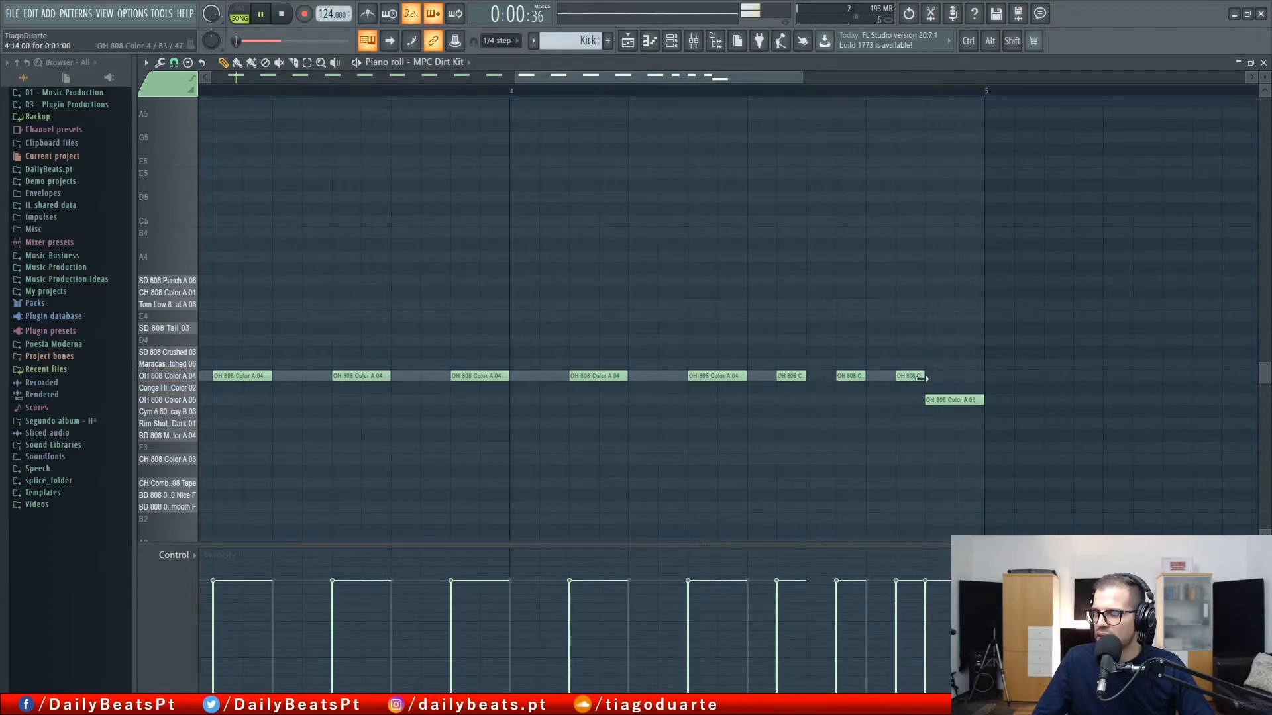
Add another short OH 808 Color A 04 hit near the end of bar 4 and give the last two hits lower, rising velocities
{"action": "right_click", "coordinate": [930, 321], "text": "ctrl"}
{"action": "scroll", "coordinate": [1112, 332], "scroll_direction": "up", "scroll_amount": 3}
{"action": "left_click_drag", "start_coordinate": [1089, 335], "coordinate": [681, 344]}
{"action": "left_click", "coordinate": [658, 307]}
{"action": "mouse_move", "coordinate": [648, 652]}
{"action": "left_mouse_down"}
{"action": "mouse_move", "coordinate": [650, 627]}
{"action": "mouse_move", "coordinate": [677, 608]}
{"action": "left_mouse_up"}
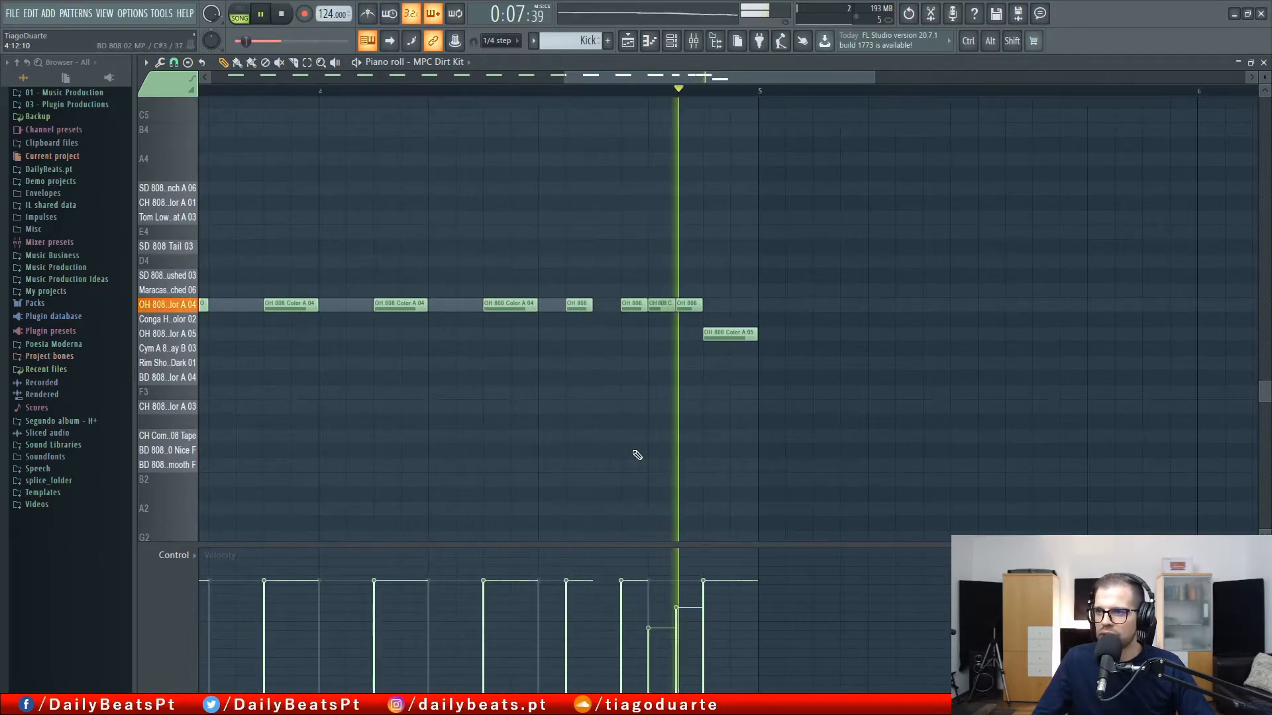
{"action": "right_click", "coordinate": [619, 413], "text": "ctrl"}
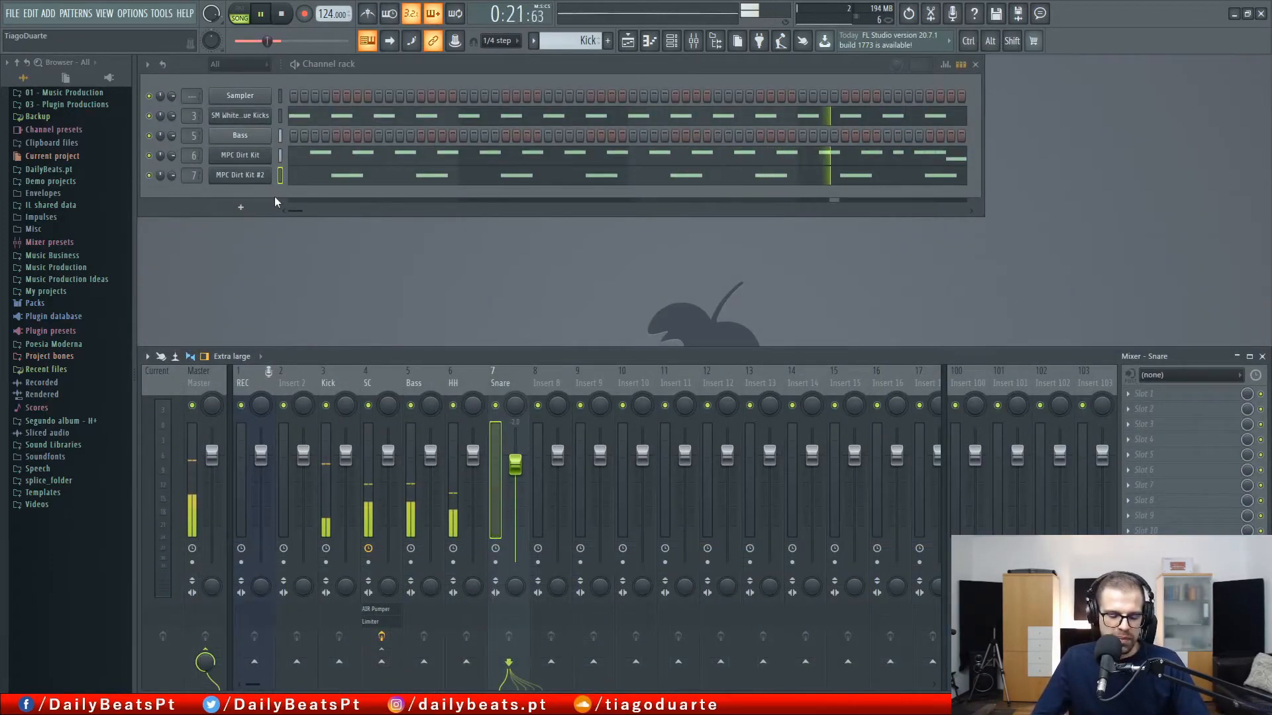
Clone the MPC Dirt Kit #2 channel and open the piano roll of the copy
{"action": "key", "text": "alt+c"}
{"action": "left_click_drag", "start_coordinate": [312, 196], "coordinate": [333, 232]}
{"action": "left_click", "coordinate": [673, 226]}
{"action": "right_click", "coordinate": [265, 196]}
{"action": "left_click", "coordinate": [298, 199]}
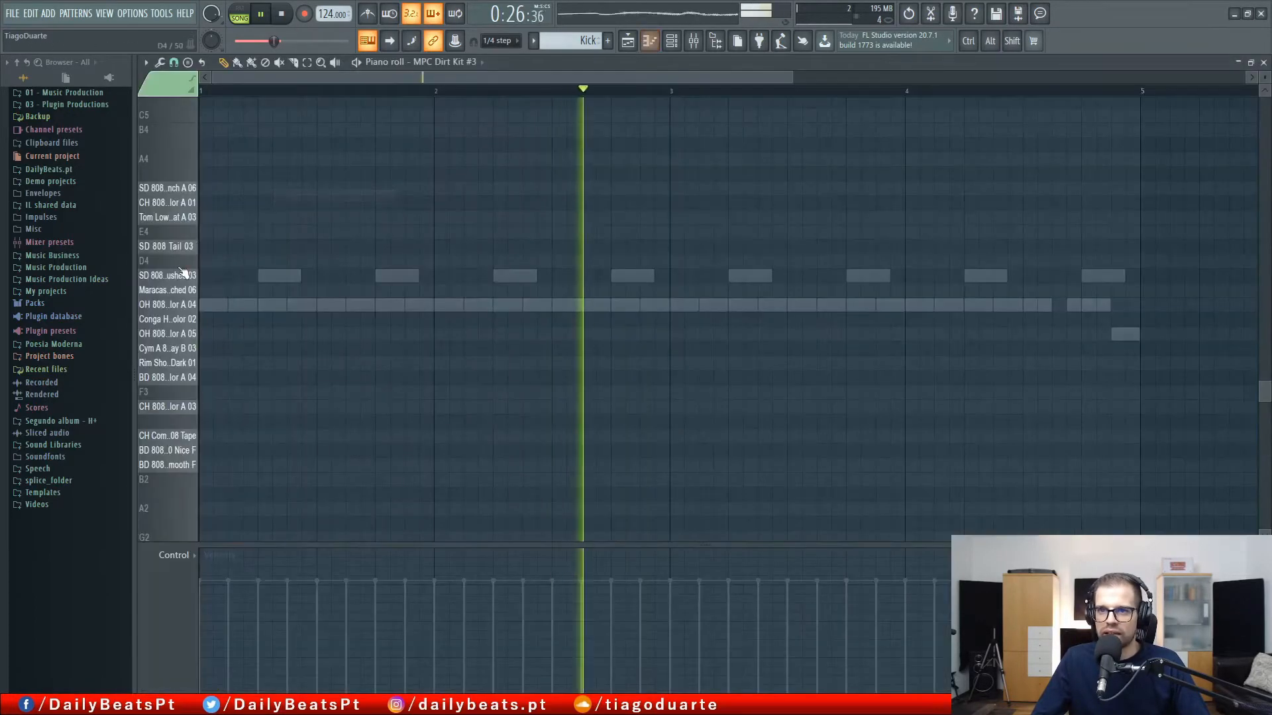
Fill all four bars of MPC Dirt Kit #3 with continuous short CH 808 Color A 01 hits
{"action": "left_click", "coordinate": [201, 203]}
{"action": "left_click_drag", "start_coordinate": [241, 204], "coordinate": [209, 204]}
{"action": "left_click", "coordinate": [221, 204]}
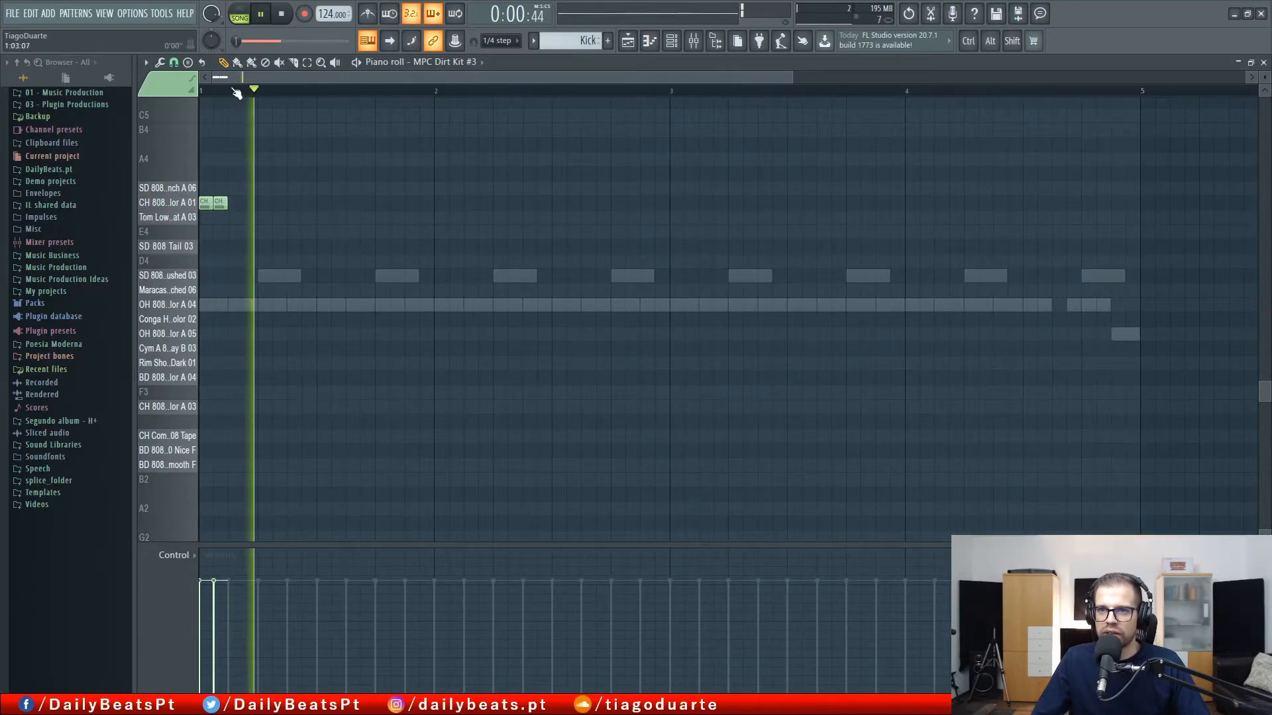
{"action": "left_click_drag", "start_coordinate": [237, 211], "coordinate": [1122, 213]}
Assign the MPC Dirt Kit #3 channel to mixer insert 8 and lower that insert's fader
{"action": "key", "text": "F7"}
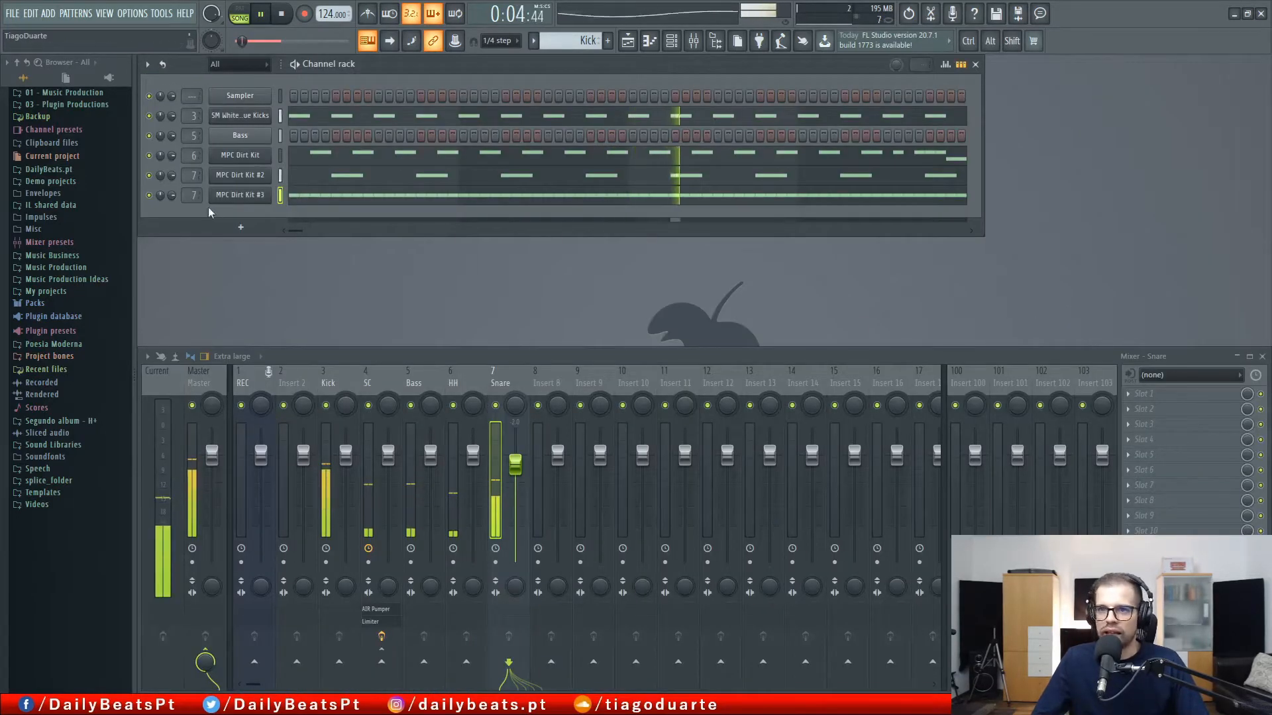
{"action": "scroll", "coordinate": [191, 195], "scroll_direction": "up", "scroll_amount": 1}
{"action": "left_click_drag", "start_coordinate": [557, 456], "coordinate": [561, 478]}
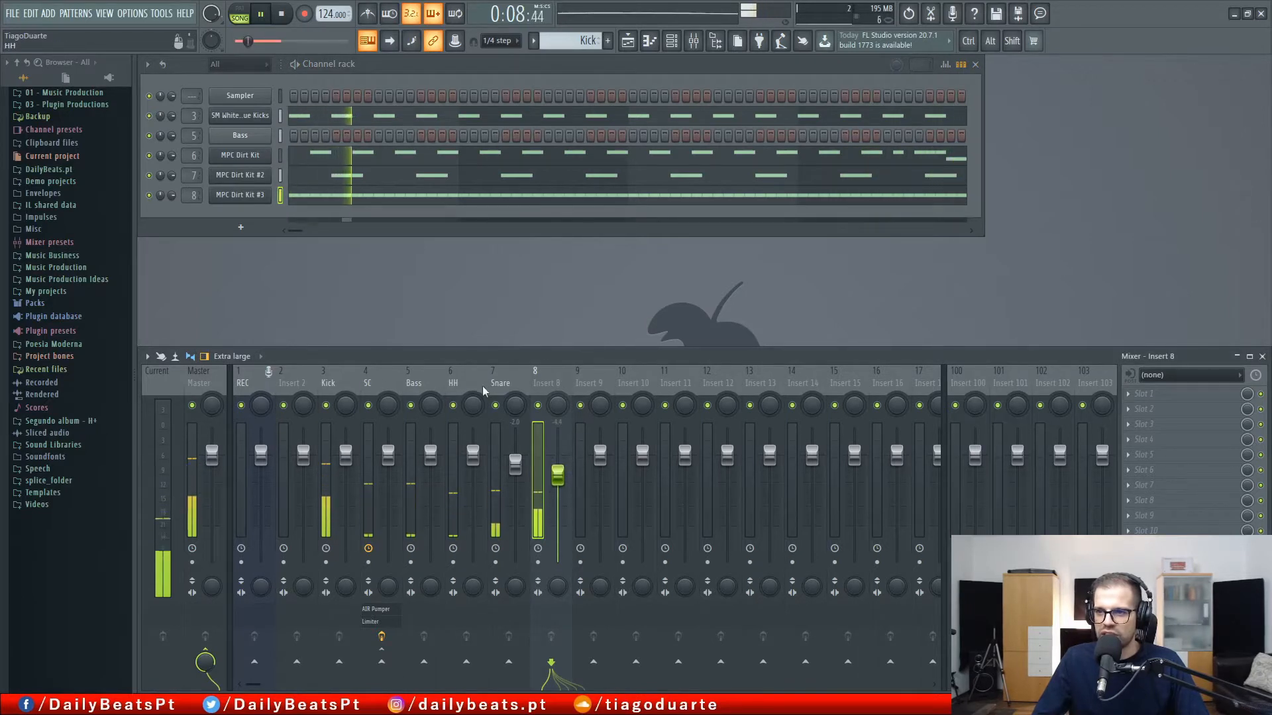
Move the HH and Snare mixer tracks together to inserts 4 and 5, ahead of the SC track
{"action": "left_click_drag", "start_coordinate": [494, 384], "coordinate": [480, 383]}
{"action": "key", "text": "alt+Left"}
{"action": "key", "text": "alt+Left"}
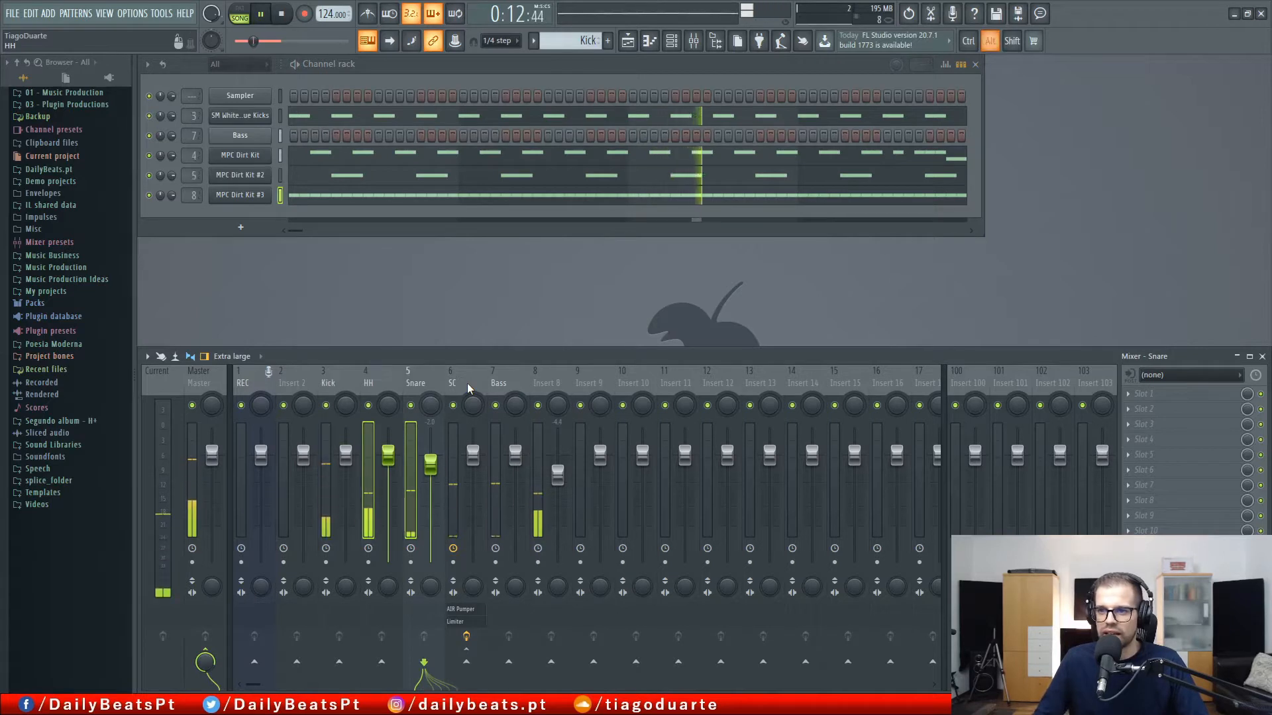
Add a separator before the SC track in the mixer
{"action": "left_click", "coordinate": [454, 384]}
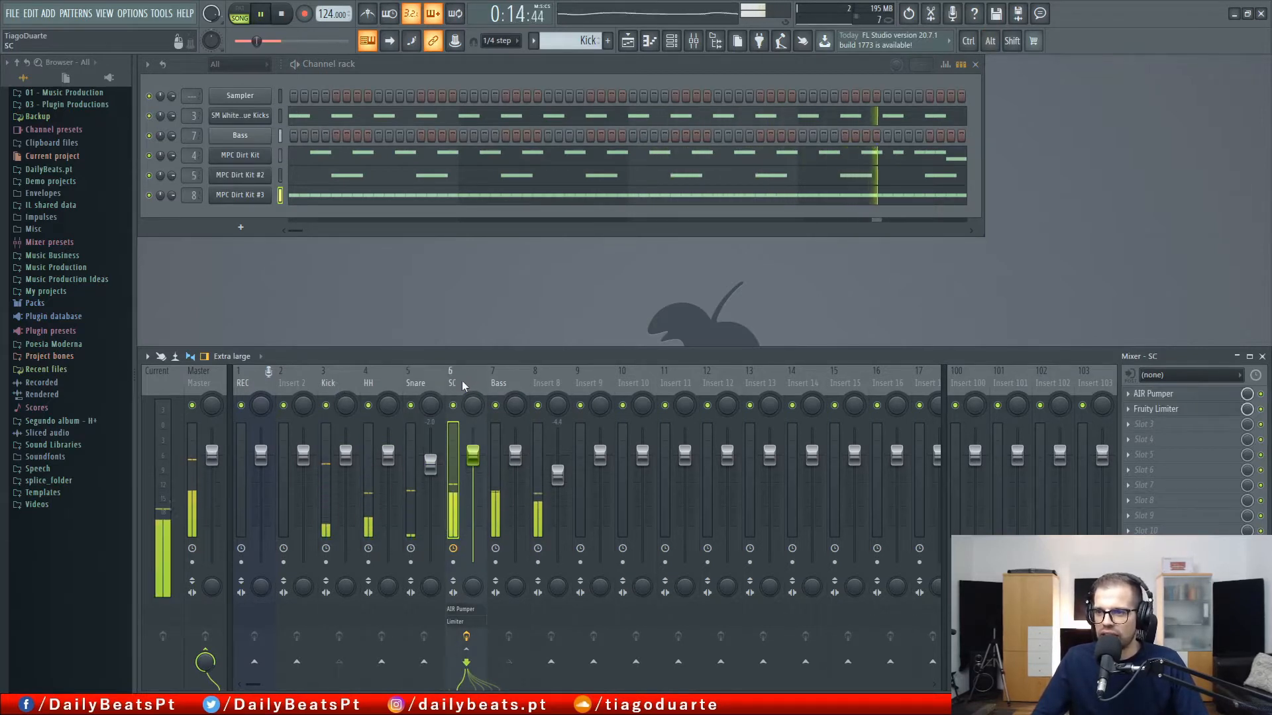
{"action": "right_click", "coordinate": [462, 381]}
{"action": "left_click", "coordinate": [505, 583]}
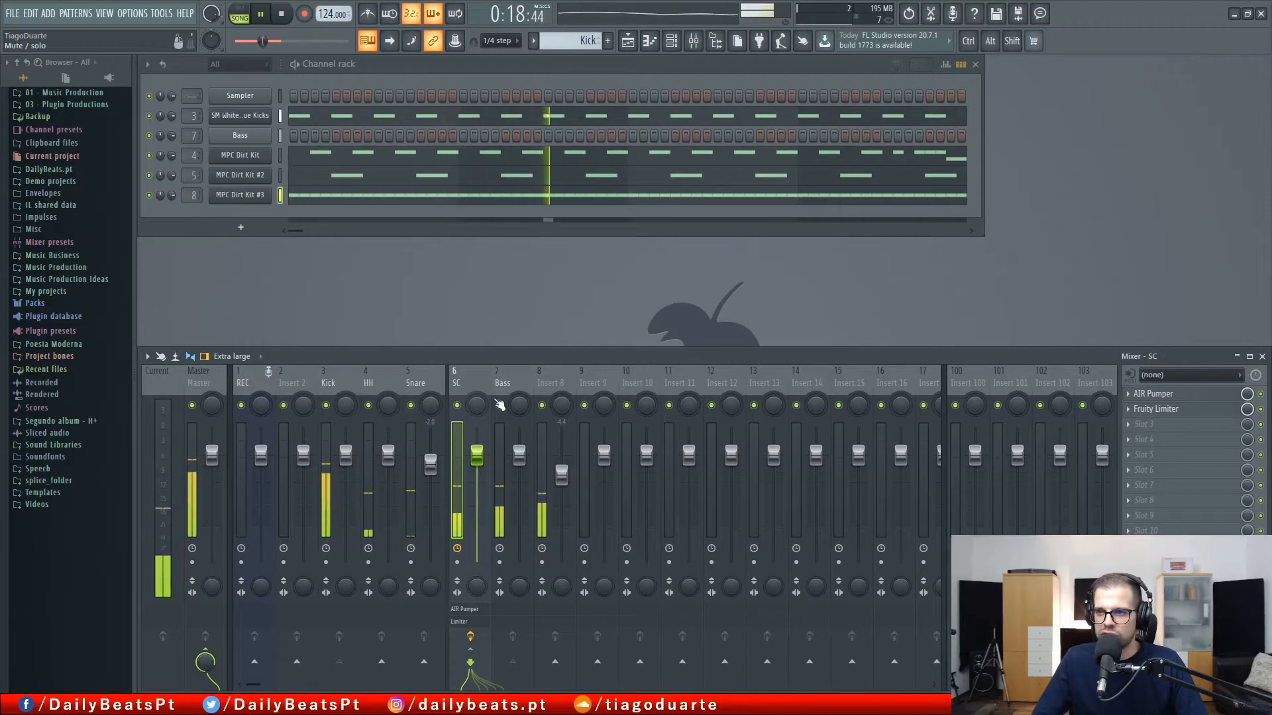
Lower the fader of mixer insert 8 and route the insert only to the SC track
{"action": "left_click", "coordinate": [552, 384]}
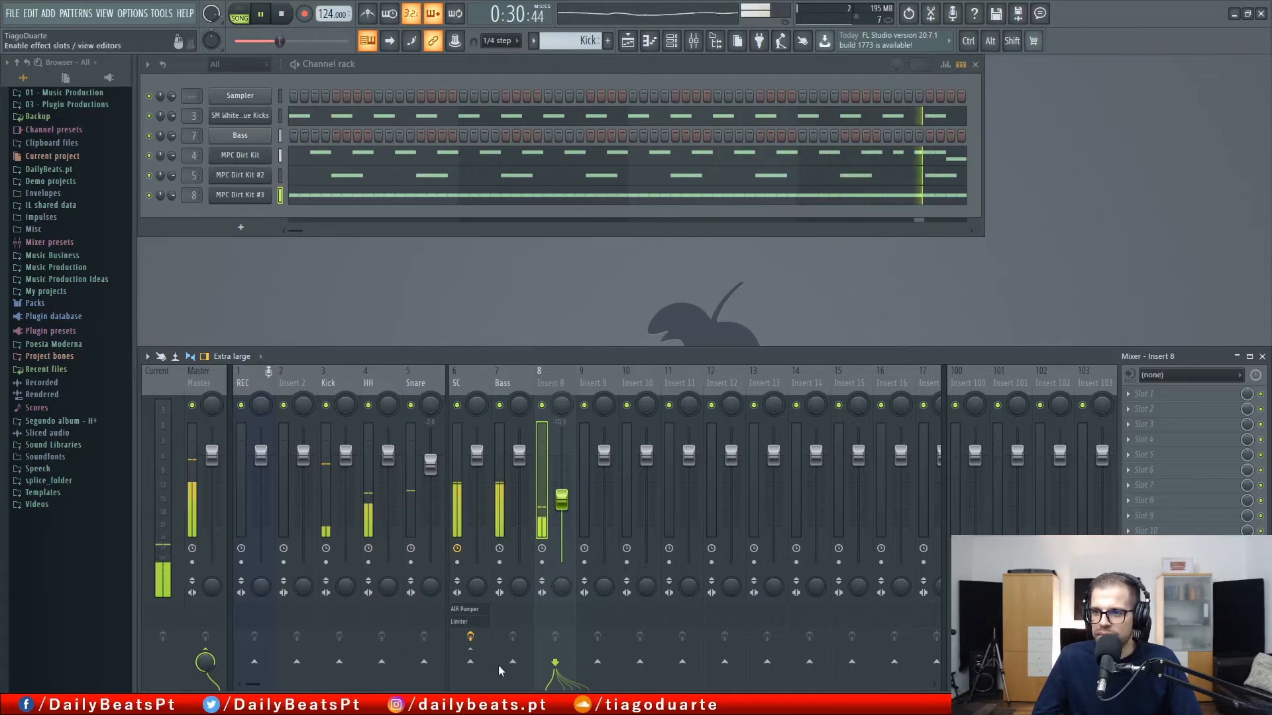
{"action": "right_click", "coordinate": [471, 662]}
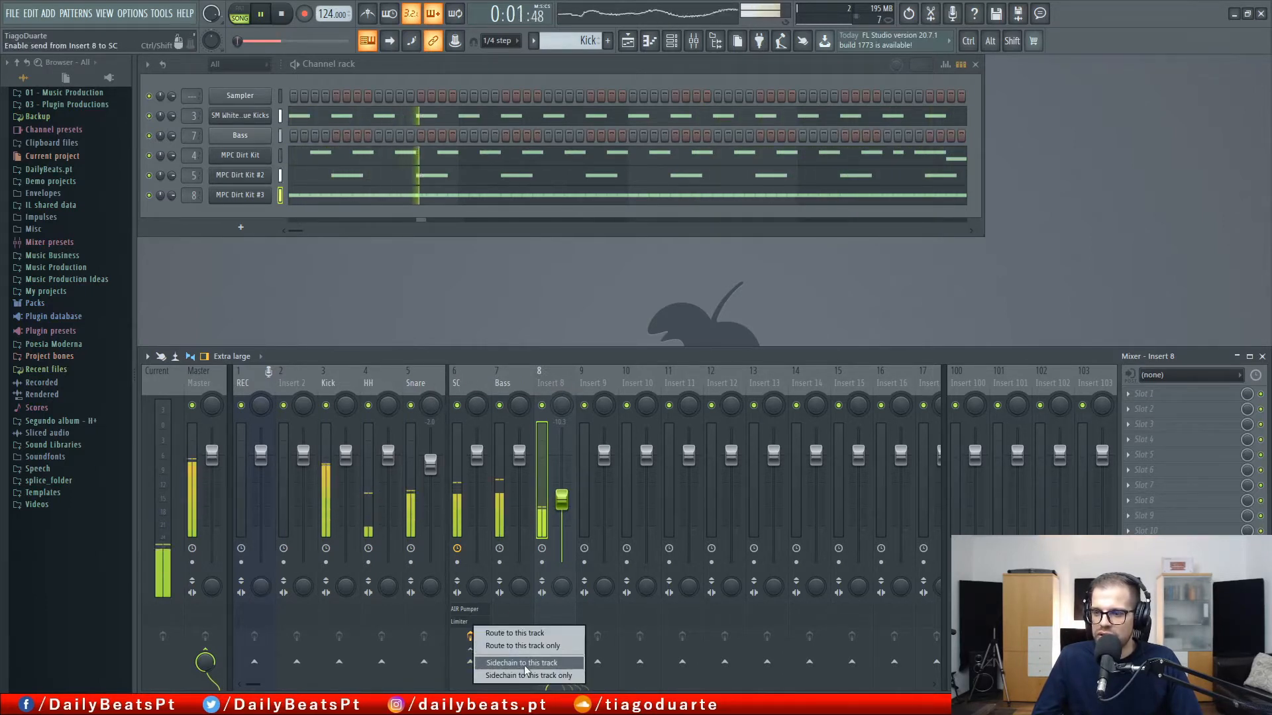
{"action": "left_click", "coordinate": [528, 646]}
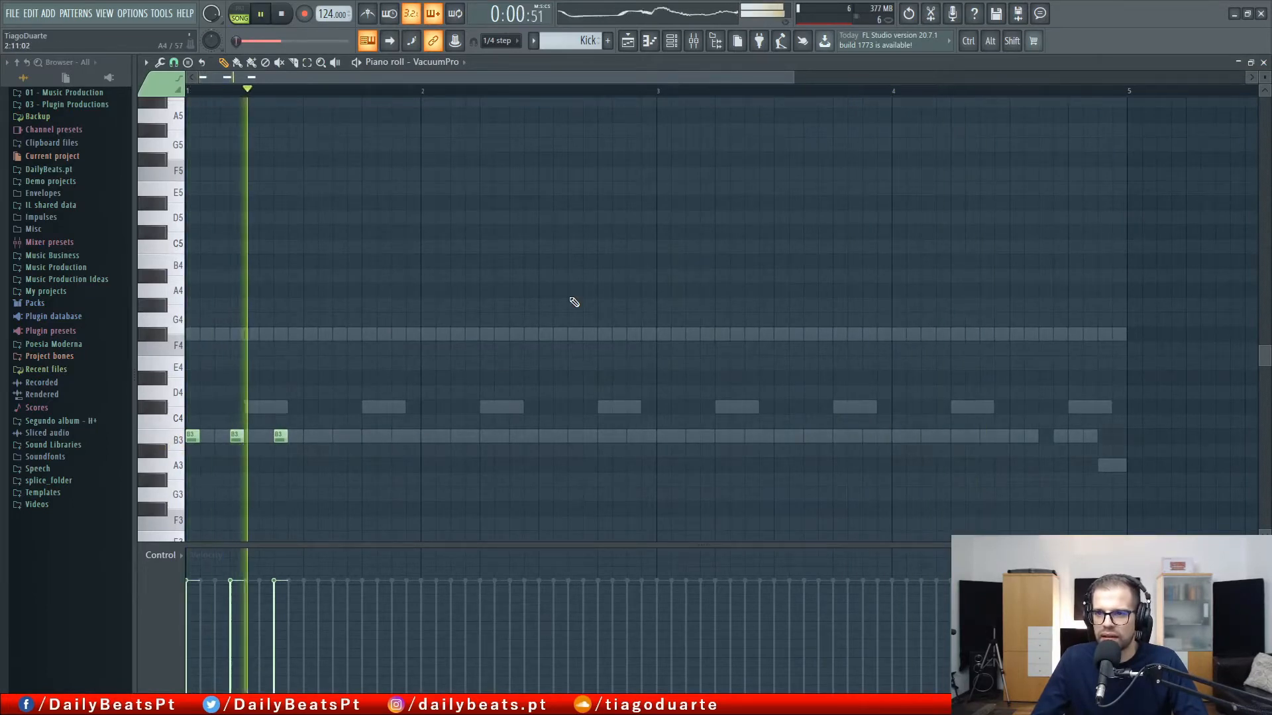
Assign the VacuumPro channel to mixer insert 9
{"action": "key", "text": "F7"}
{"action": "scroll", "coordinate": [192, 214], "scroll_direction": "up", "scroll_amount": 10}
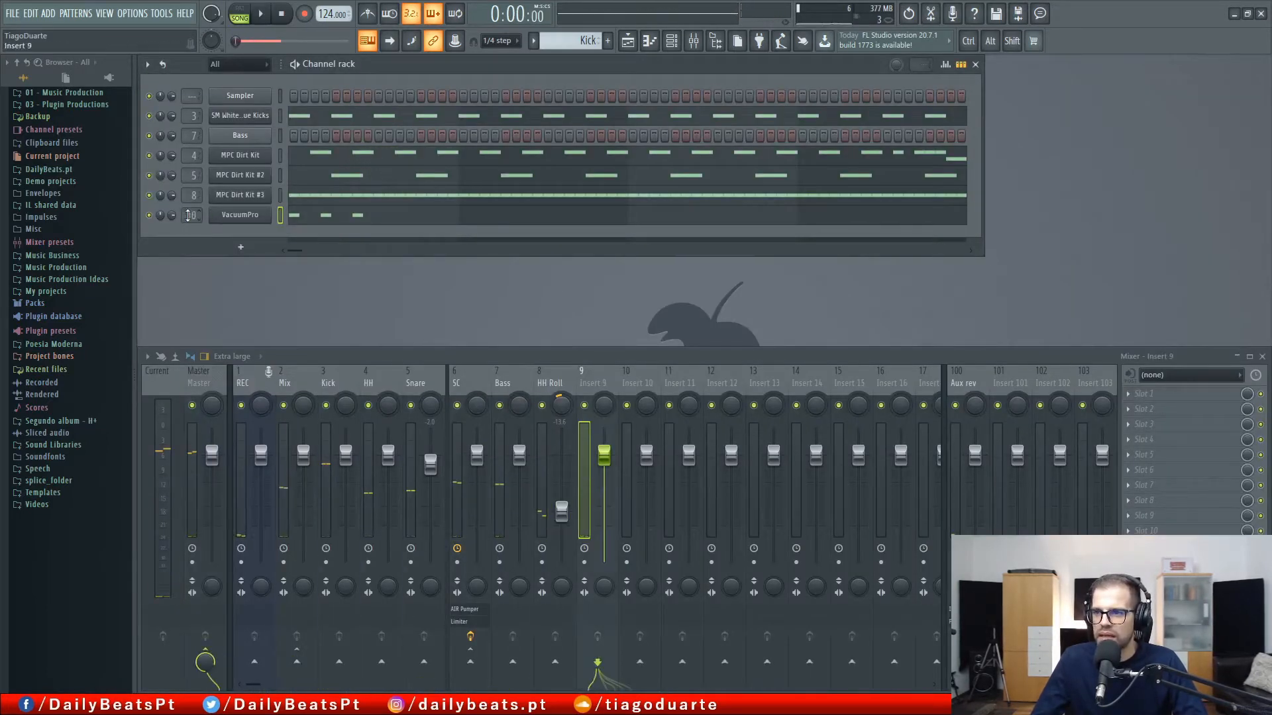
{"action": "scroll", "coordinate": [191, 214], "scroll_direction": "down", "scroll_amount": 1}
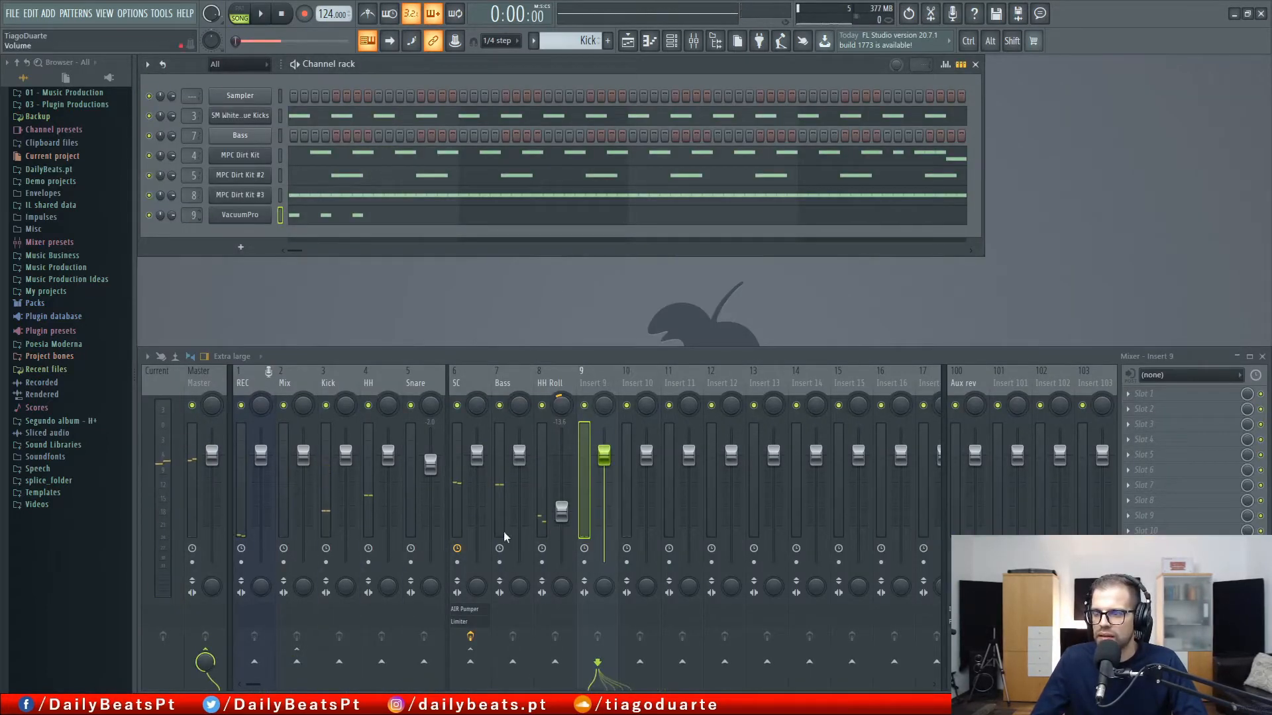
Route mixer insert 9 only to the SC track, start playback, and lower the insert's fader
{"action": "right_click", "coordinate": [473, 664]}
{"action": "left_click", "coordinate": [515, 664]}
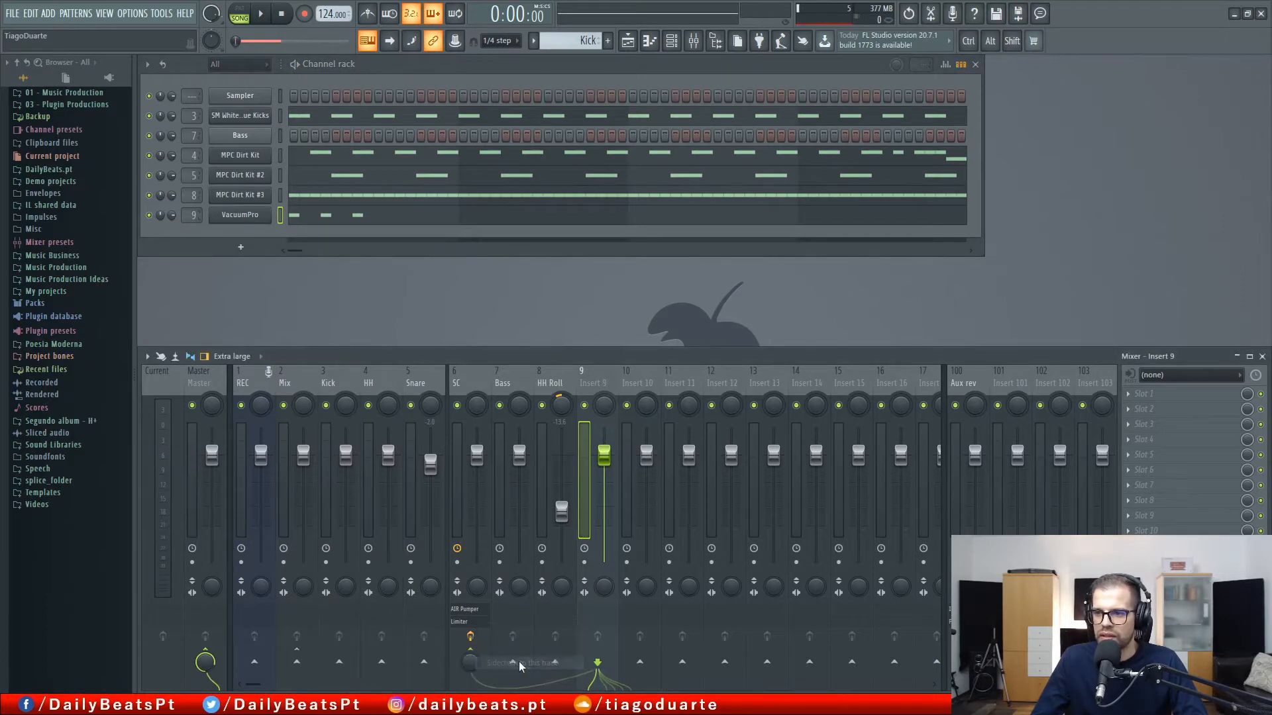
{"action": "right_click", "coordinate": [471, 655]}
{"action": "left_click", "coordinate": [491, 646]}
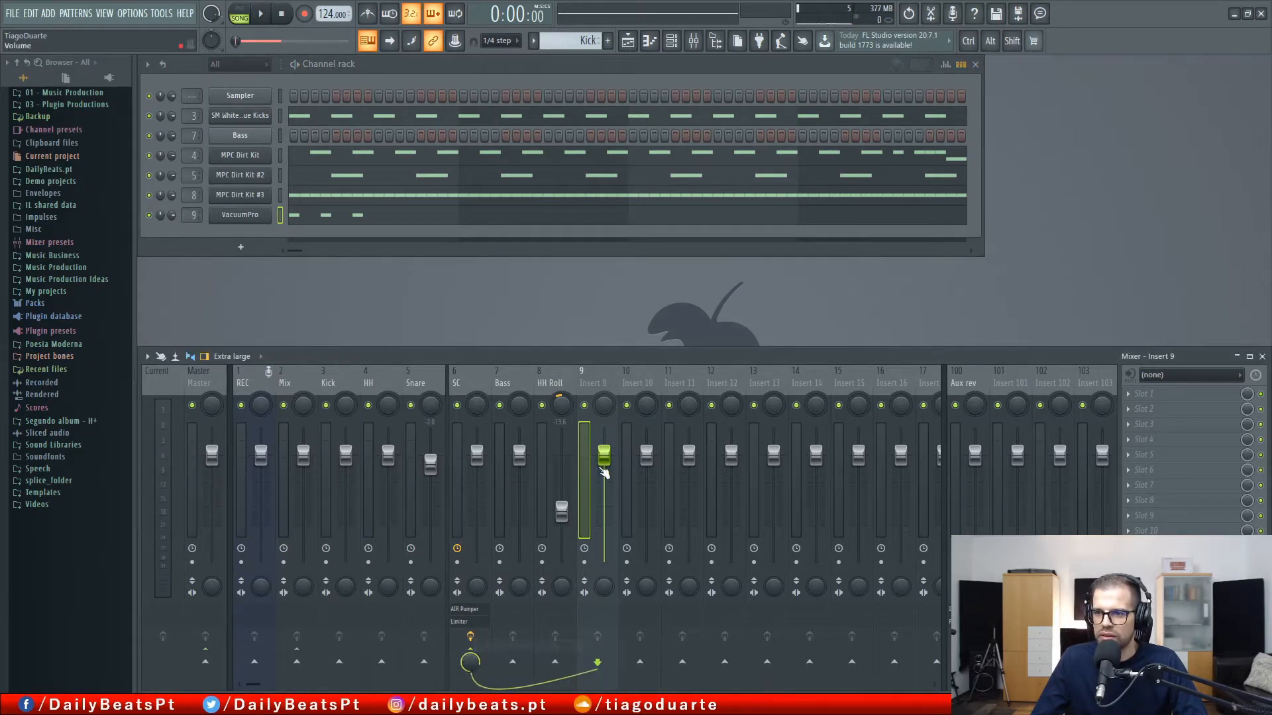
{"action": "key", "text": "space"}
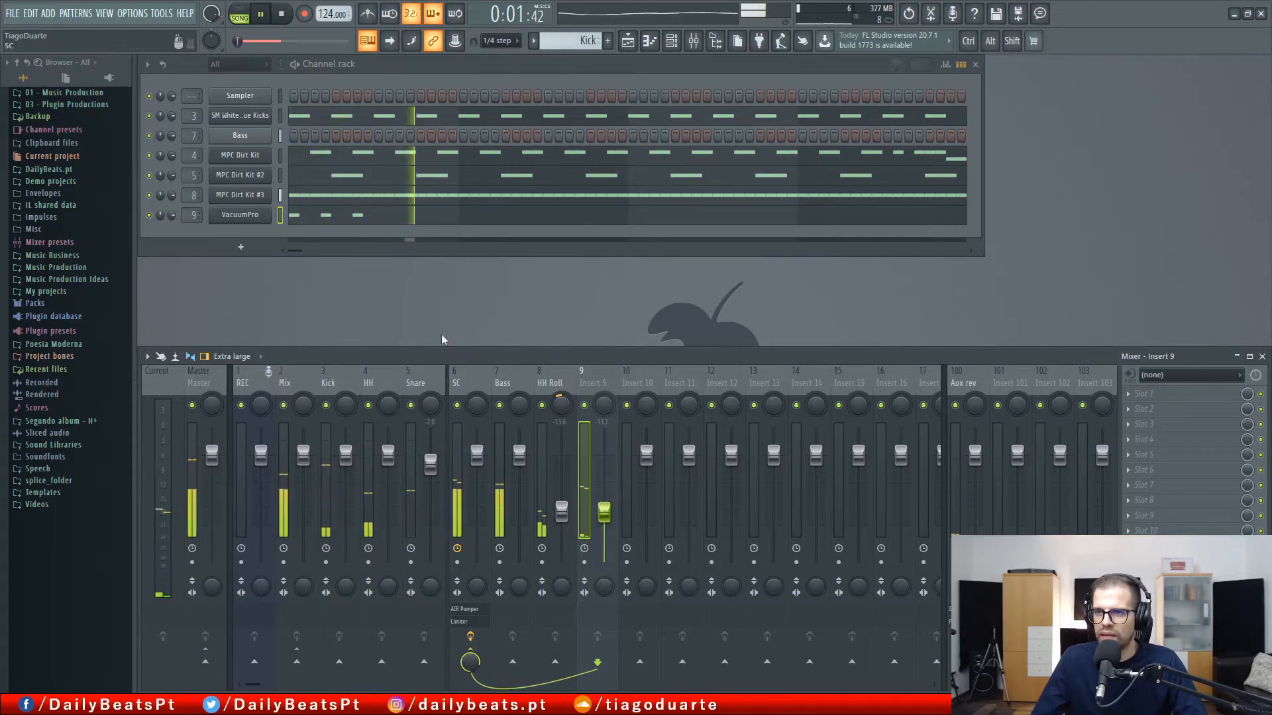
Extend the VacuumPro line with a longer, higher note late in bar 2 and repeat the phrase across bars 3 and 4
{"action": "left_click", "coordinate": [395, 216]}
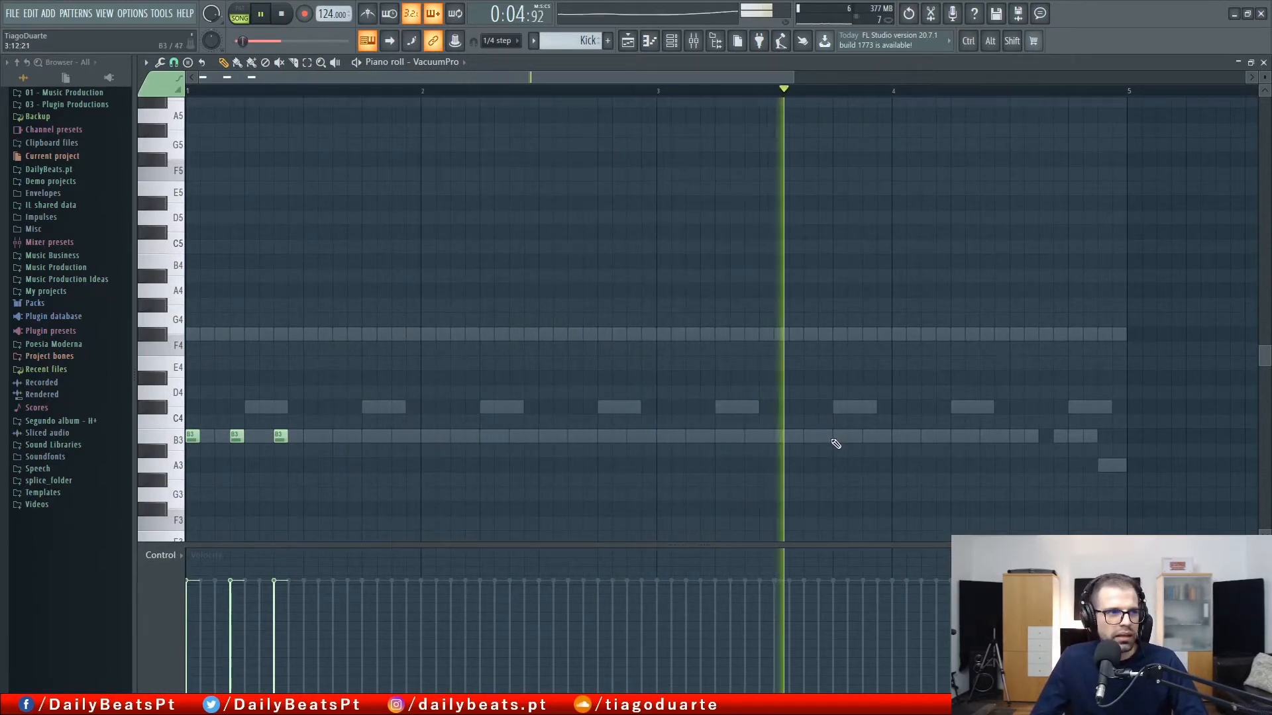
{"action": "left_click", "coordinate": [159, 408]}
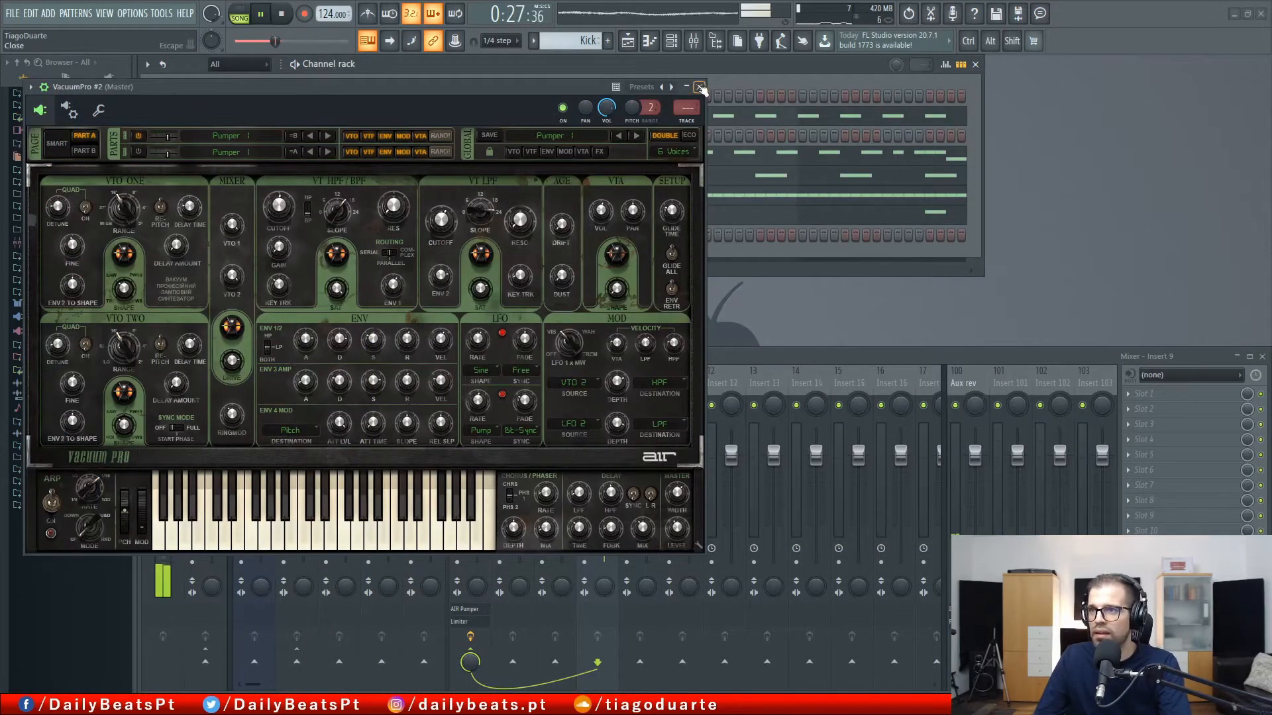
Close the VacuumPro #2 plugin window and open that channel's piano roll
{"action": "left_click", "coordinate": [700, 88]}
{"action": "right_click", "coordinate": [273, 231]}
{"action": "left_click", "coordinate": [311, 240]}
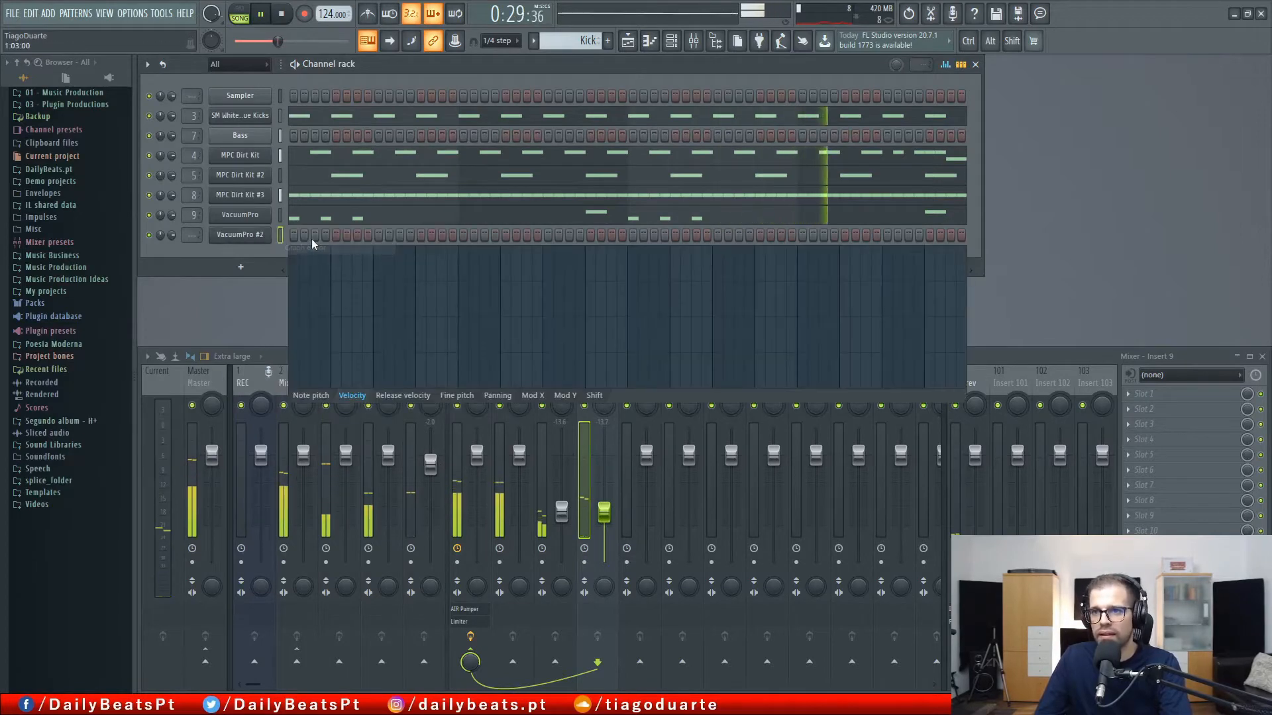
{"action": "right_click", "coordinate": [266, 232]}
{"action": "left_click", "coordinate": [307, 235]}
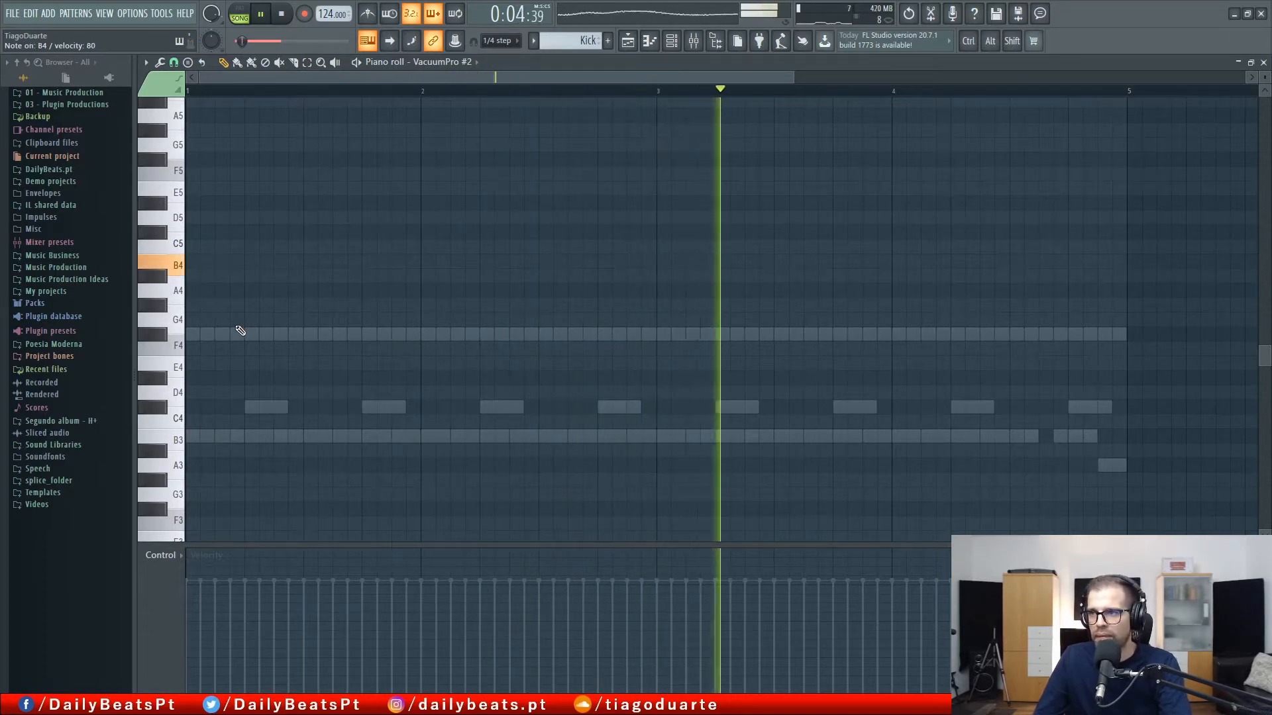
Place a single one-beat B4 note at the start of bar 1 in the VacuumPro #2 piano roll and stop playback
{"action": "left_click", "coordinate": [192, 262]}
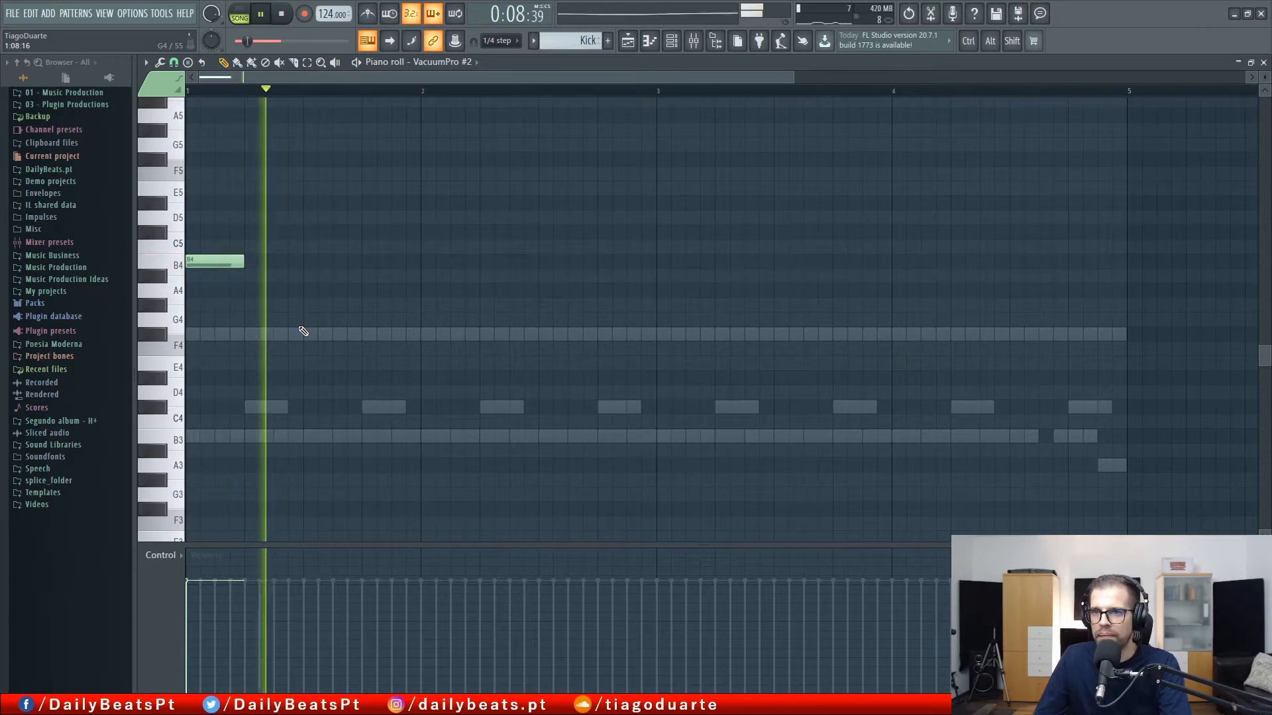
{"action": "left_click_drag", "start_coordinate": [408, 262], "coordinate": [436, 263]}
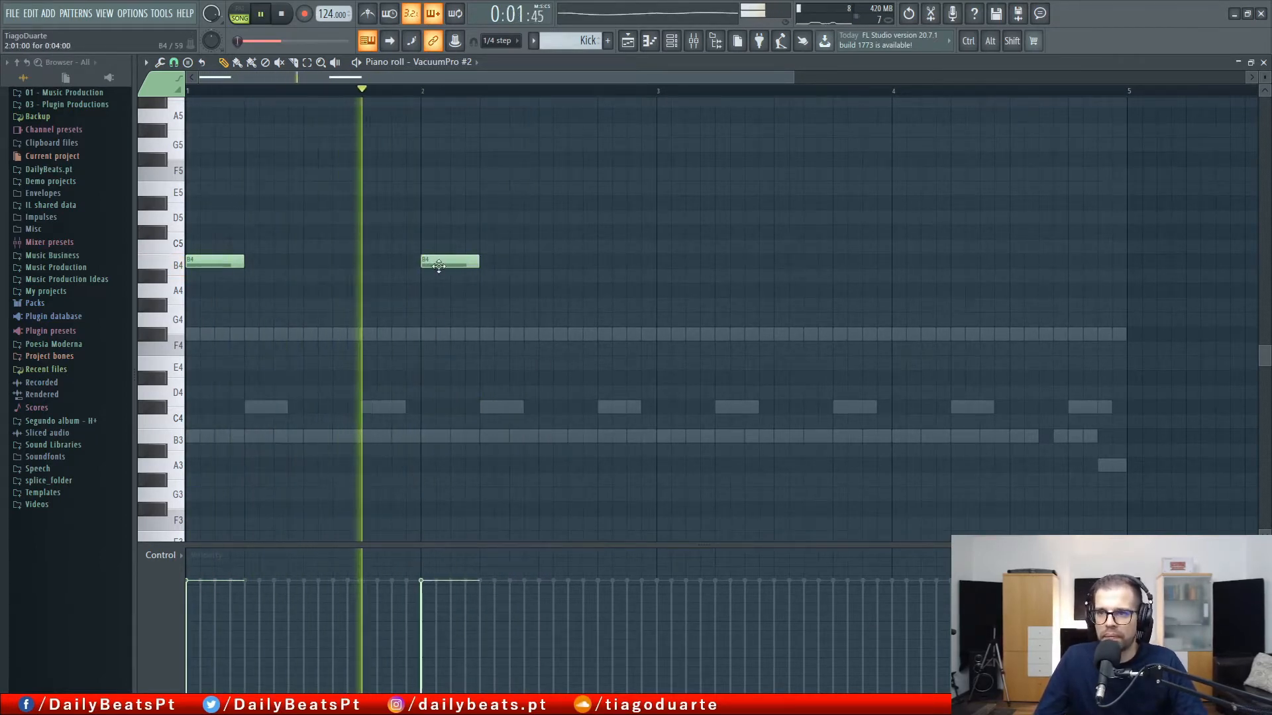
{"action": "right_click", "coordinate": [438, 265]}
{"action": "key", "text": "space"}
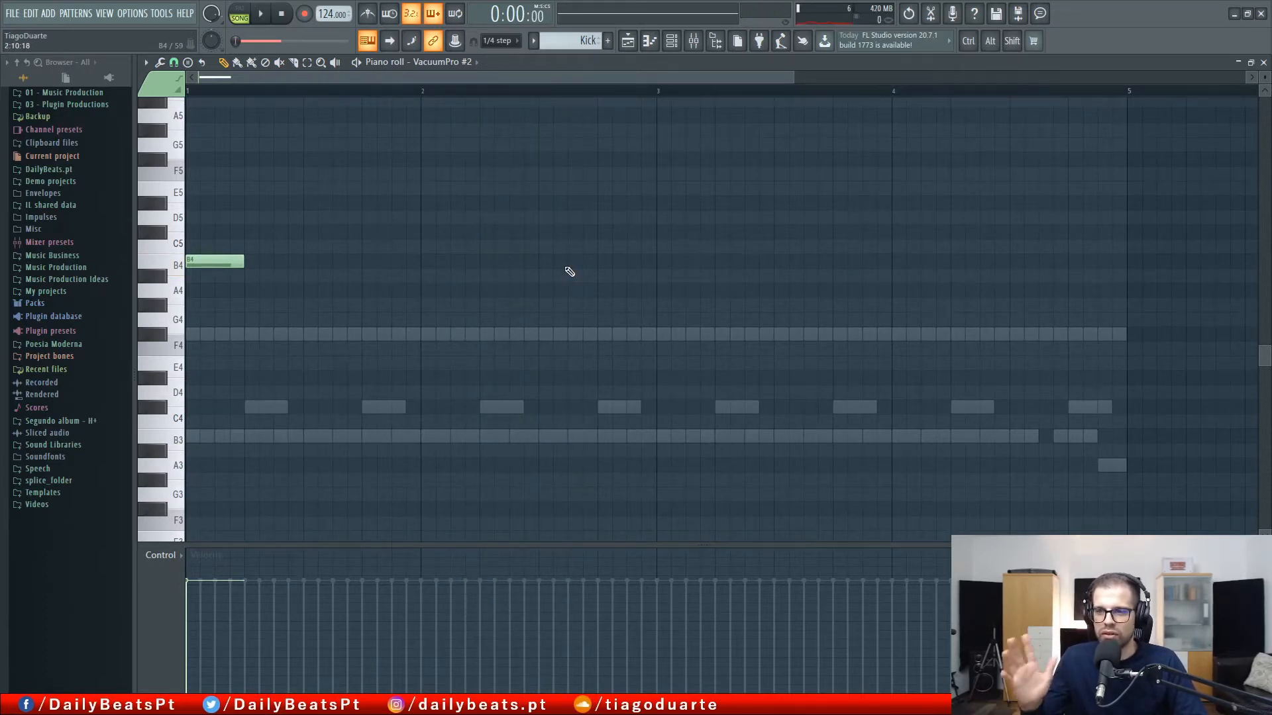
Restart playback and assign the VacuumPro #2 channel to mixer insert 10
{"action": "key", "text": "F7"}
{"action": "key", "text": "space"}
{"action": "left_click_drag", "start_coordinate": [186, 239], "coordinate": [192, 236]}
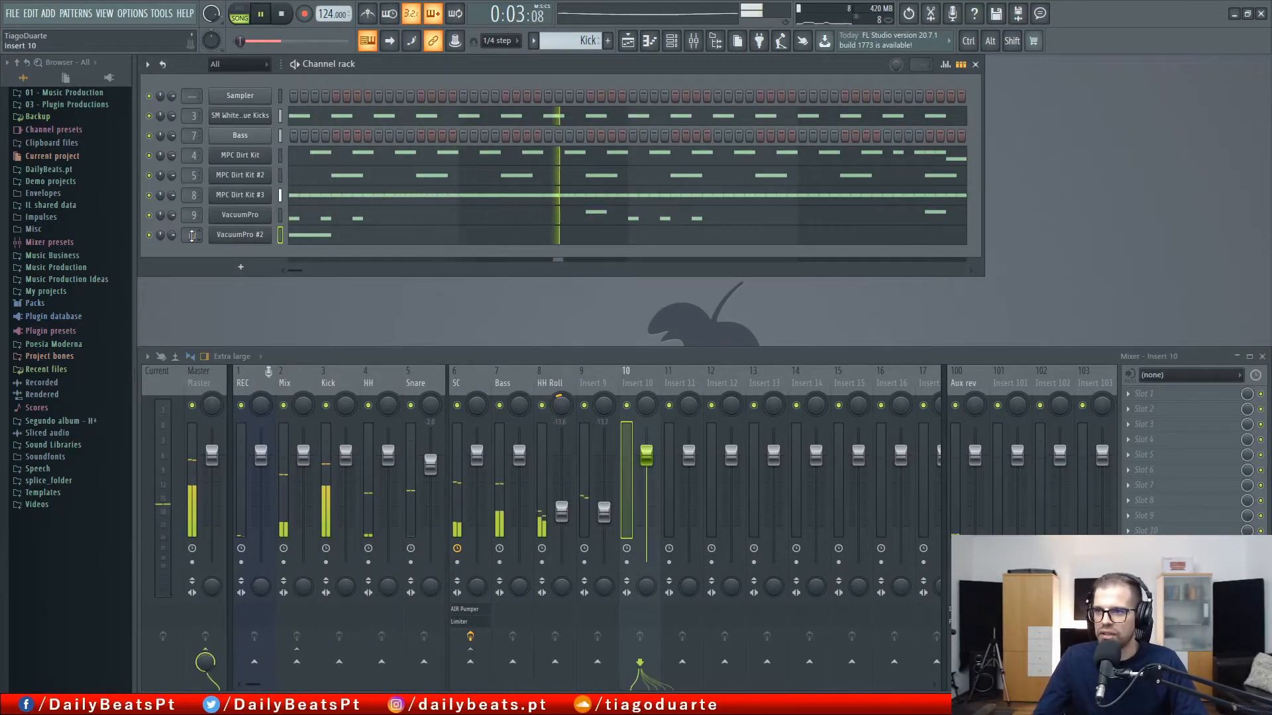
Rename mixer insert 9 as Bass 2 and lower the fader of insert 10
{"action": "double_click", "coordinate": [596, 390]}
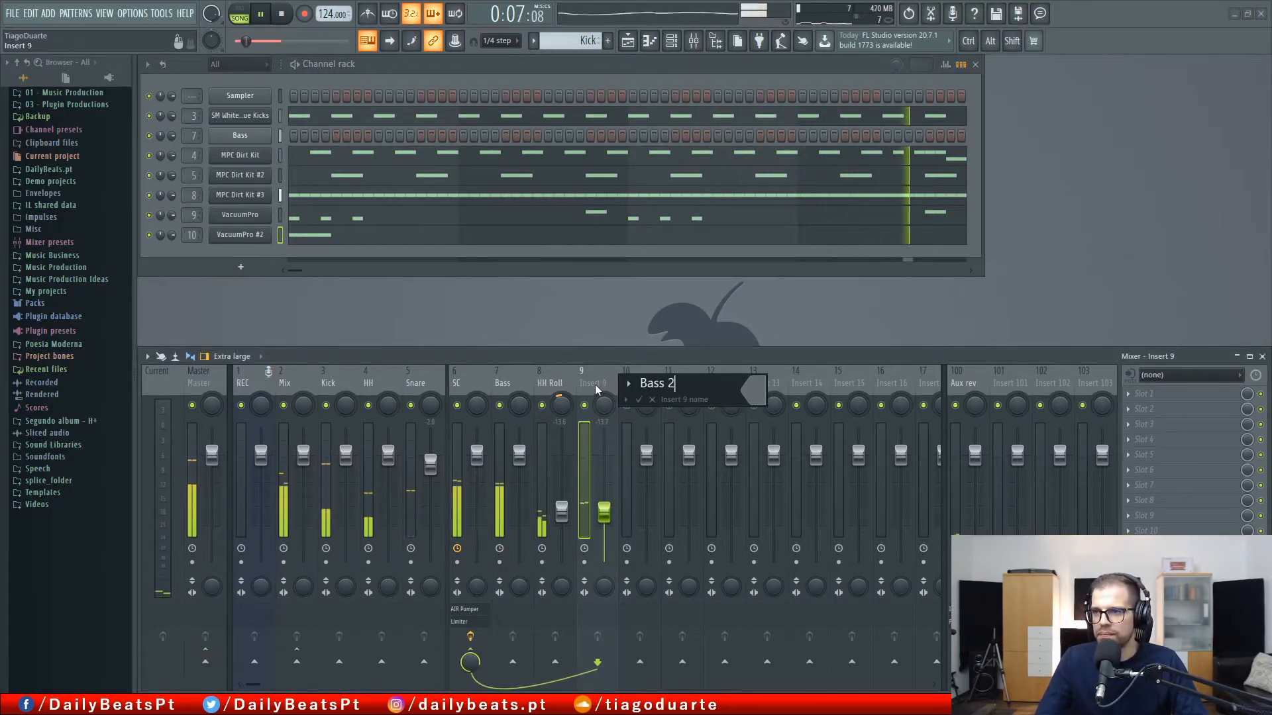
{"action": "key", "text": "Return"}
{"action": "left_click", "coordinate": [646, 456]}
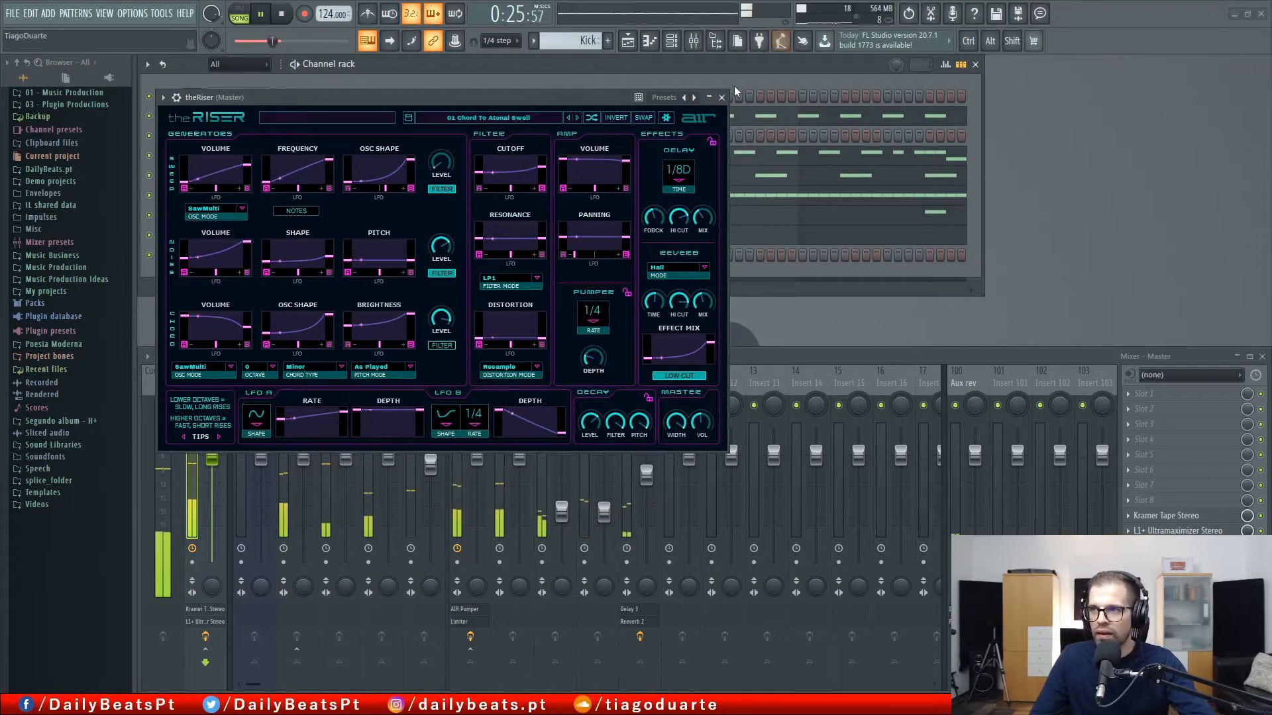
Close theRiser plugin window and switch to Pattern 2
{"action": "left_click", "coordinate": [722, 97]}
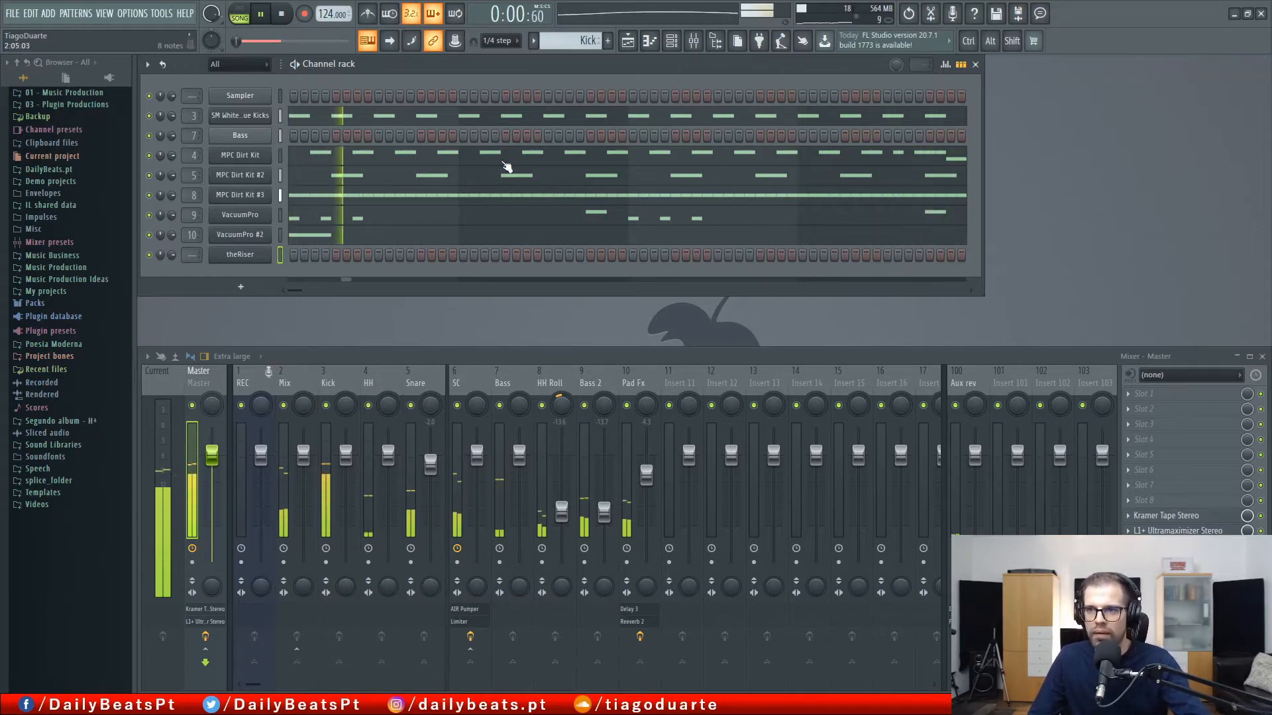
{"action": "scroll", "coordinate": [571, 38], "scroll_direction": "down", "scroll_amount": 1}
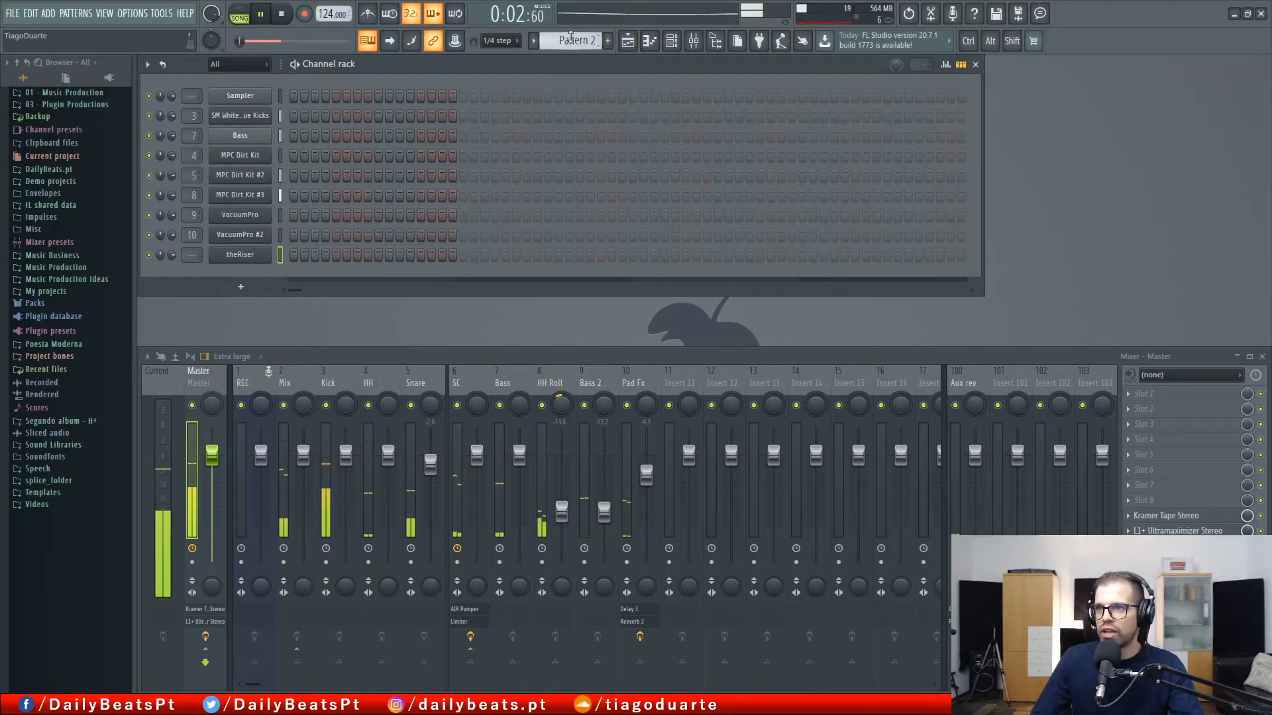
Extend theRiser's one-beat B3 note in Pattern 2 to a length of four bars
{"action": "right_click", "coordinate": [252, 255]}
{"action": "left_click", "coordinate": [298, 256]}
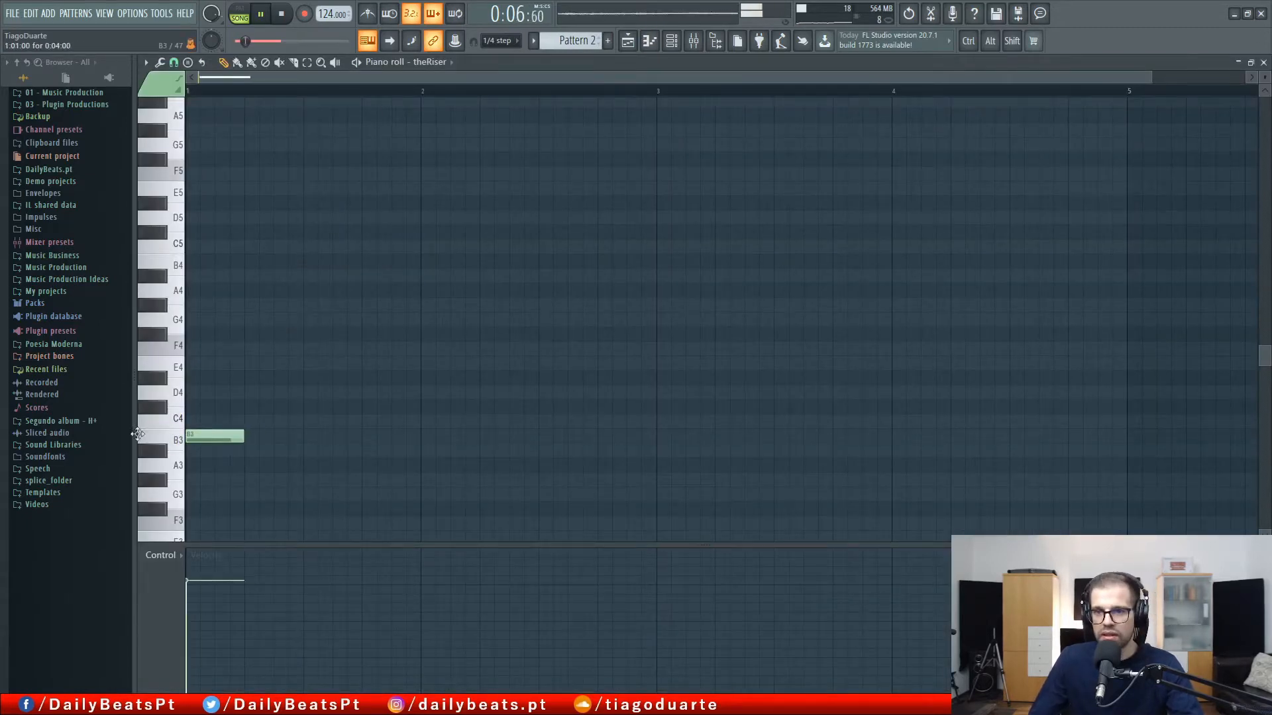
{"action": "left_click_drag", "start_coordinate": [235, 437], "coordinate": [1073, 460]}
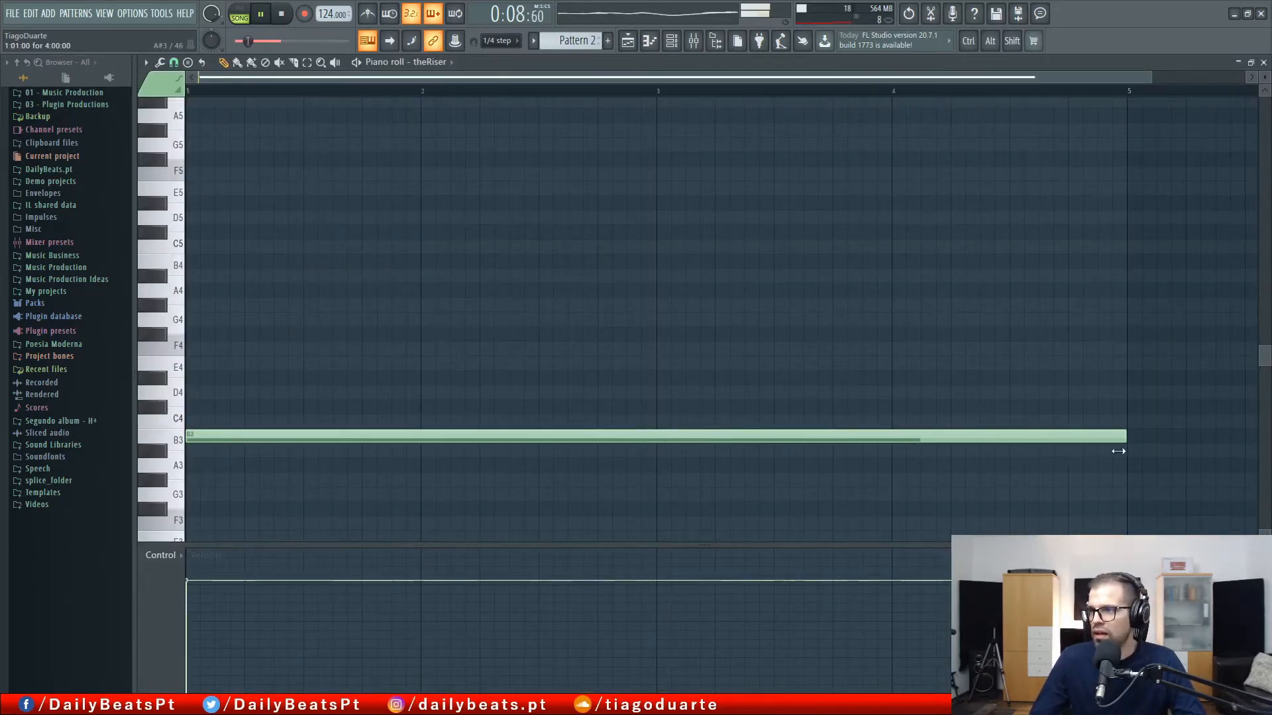
Place a Pattern 2 clip on playlist Track 3 starting at bar 13
{"action": "key", "text": "Escape"}
{"action": "left_click", "coordinate": [627, 42]}
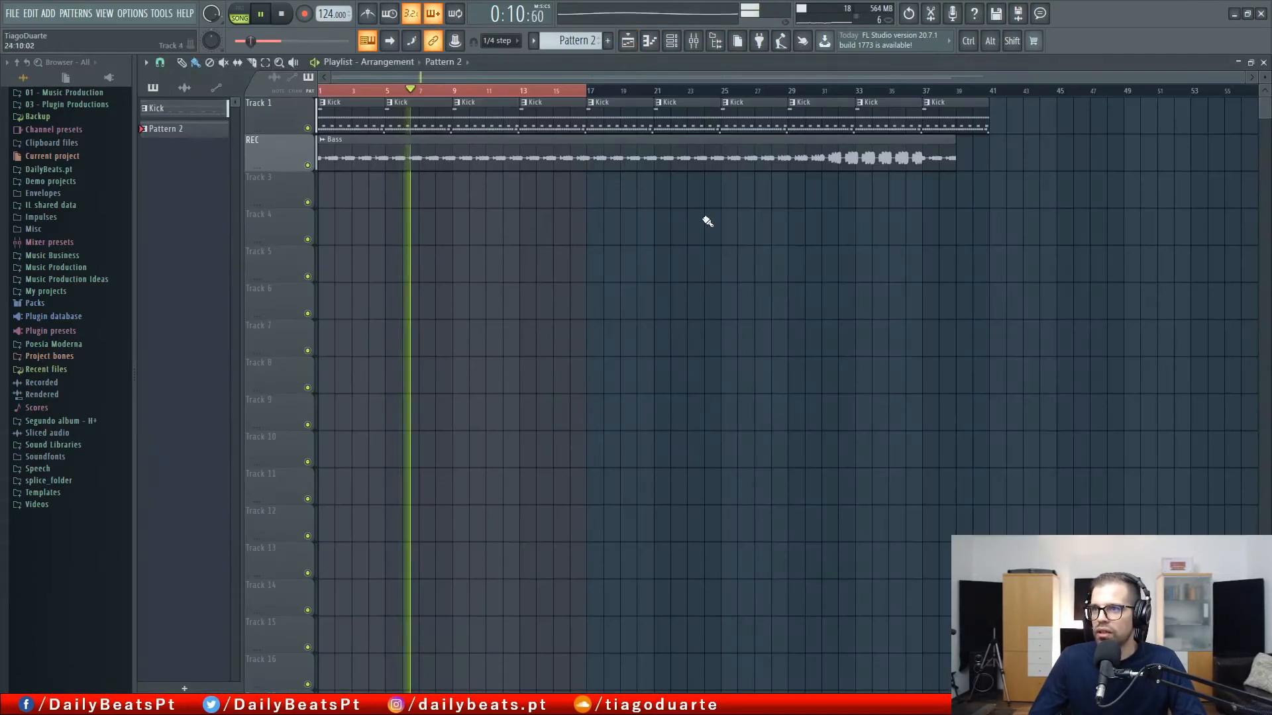
{"action": "left_click", "coordinate": [525, 190]}
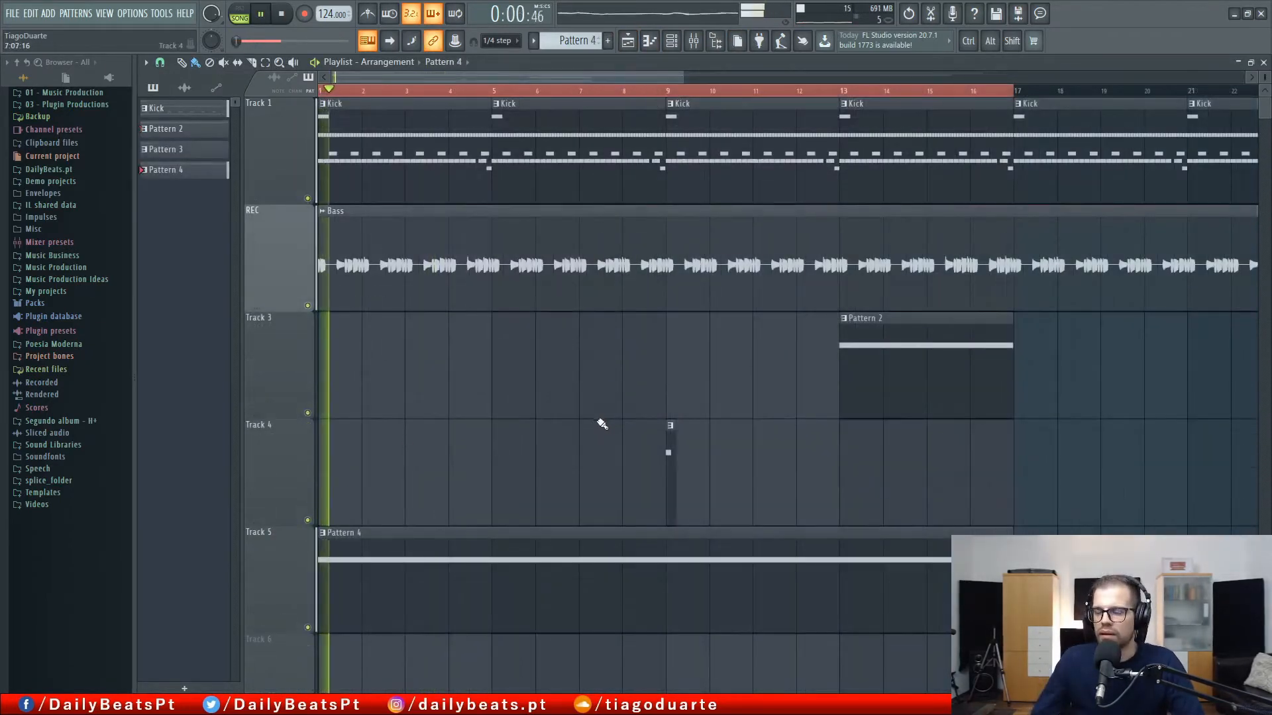
Load FidelityEQ into the first effect slot of mixer insert 13 and lower its low-pass frequency
{"action": "key", "text": "F5"}
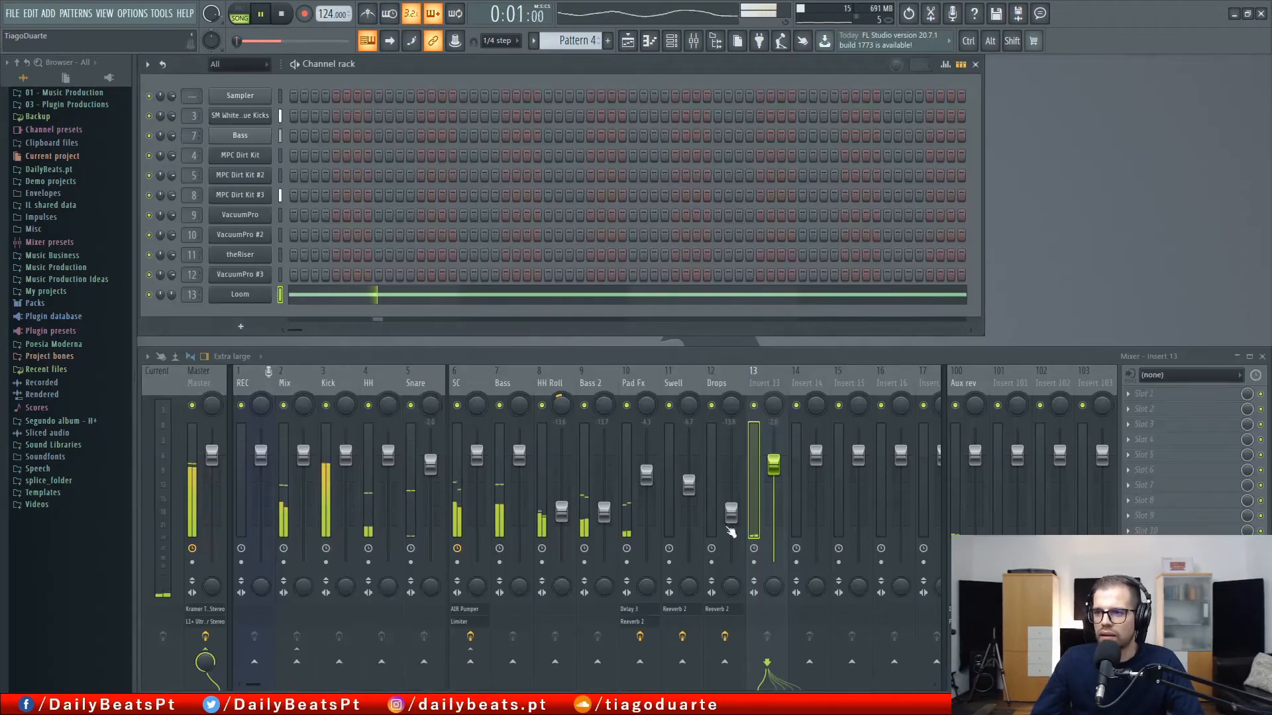
{"action": "left_click", "coordinate": [1171, 400]}
{"action": "mouse_move", "coordinate": [1139, 398]}
{"action": "mouse_move", "coordinate": [1093, 446]}
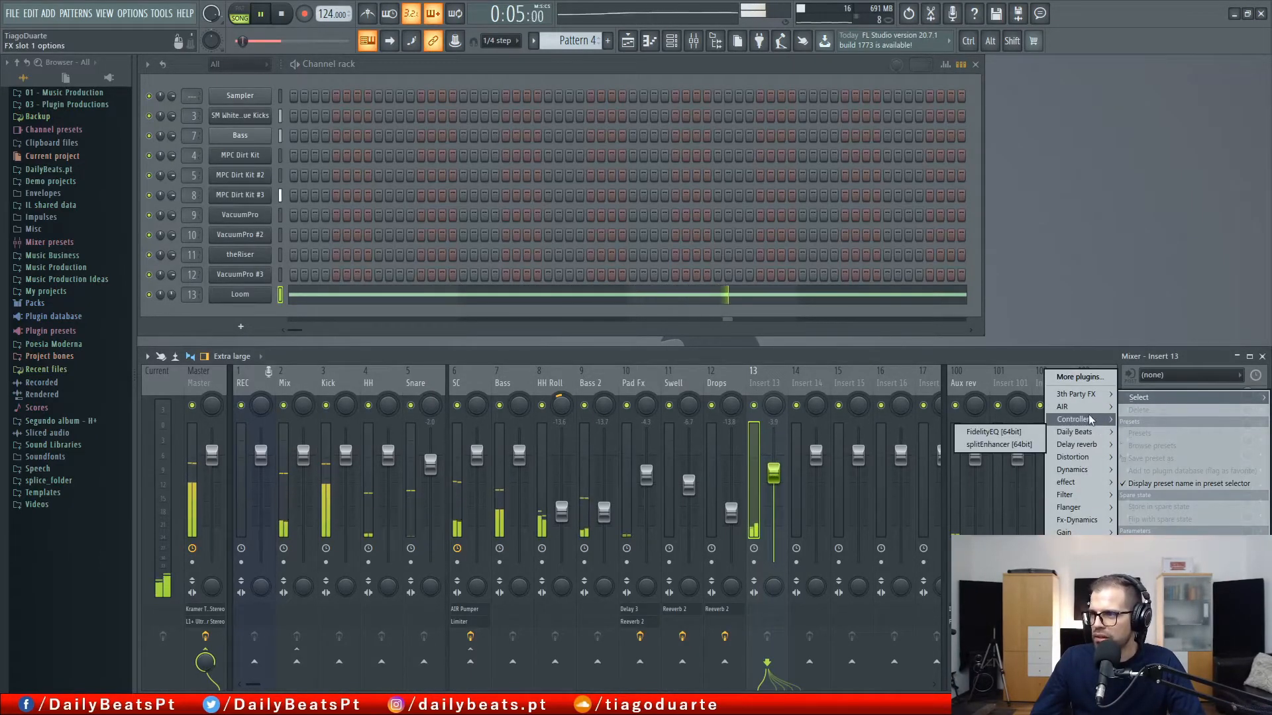
{"action": "left_click", "coordinate": [994, 432]}
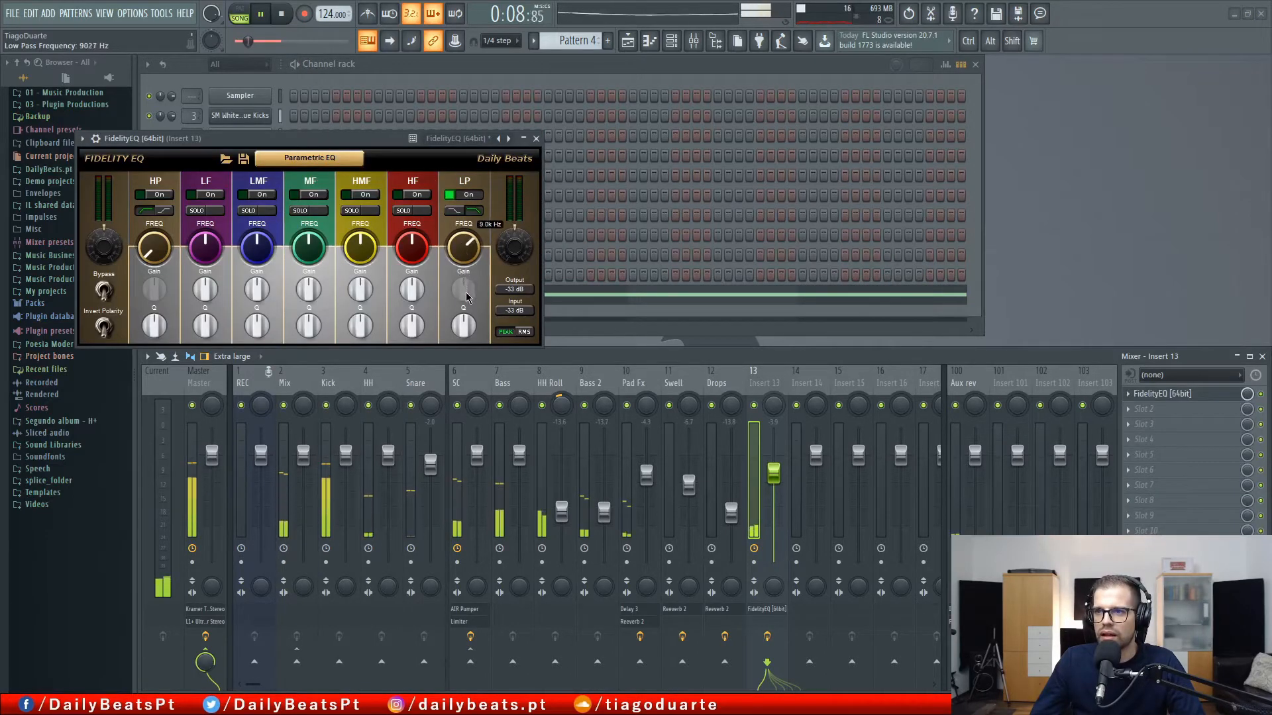
{"action": "left_click_drag", "start_coordinate": [330, 145], "coordinate": [477, 129]}
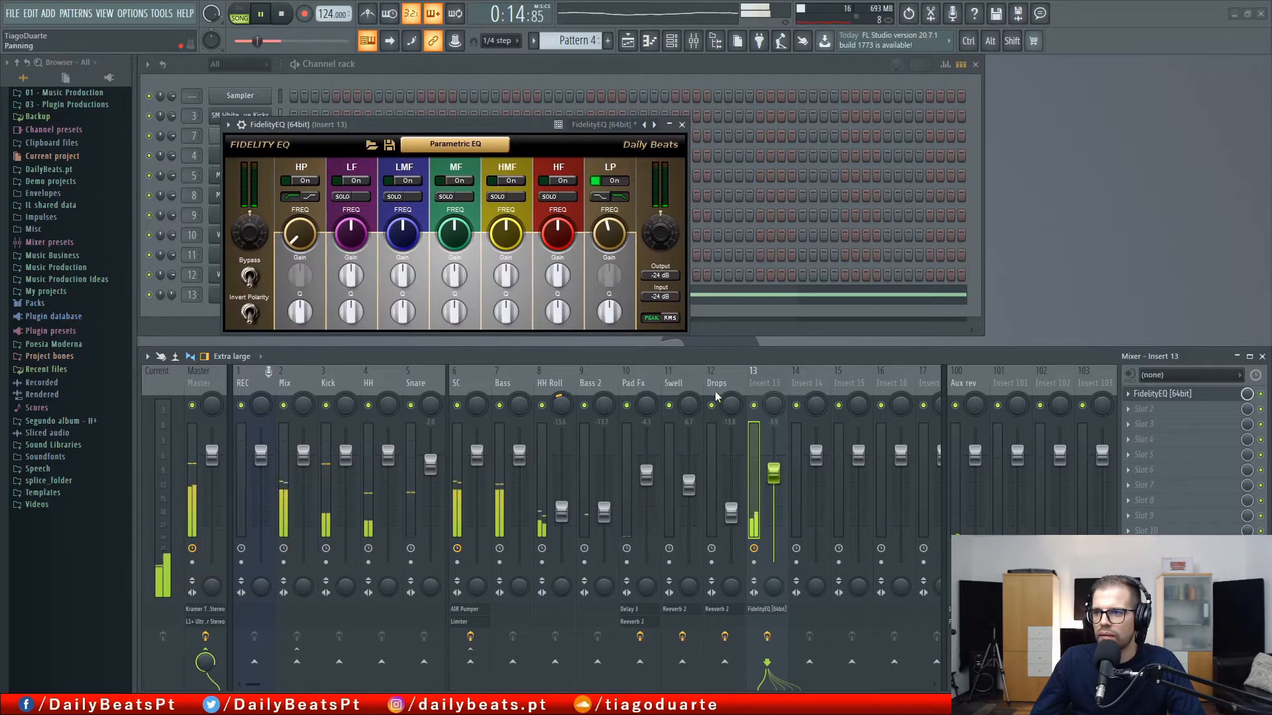
Route mixer insert 13 only to the Mix track and close the FidelityEQ window
{"action": "right_click", "coordinate": [477, 665]}
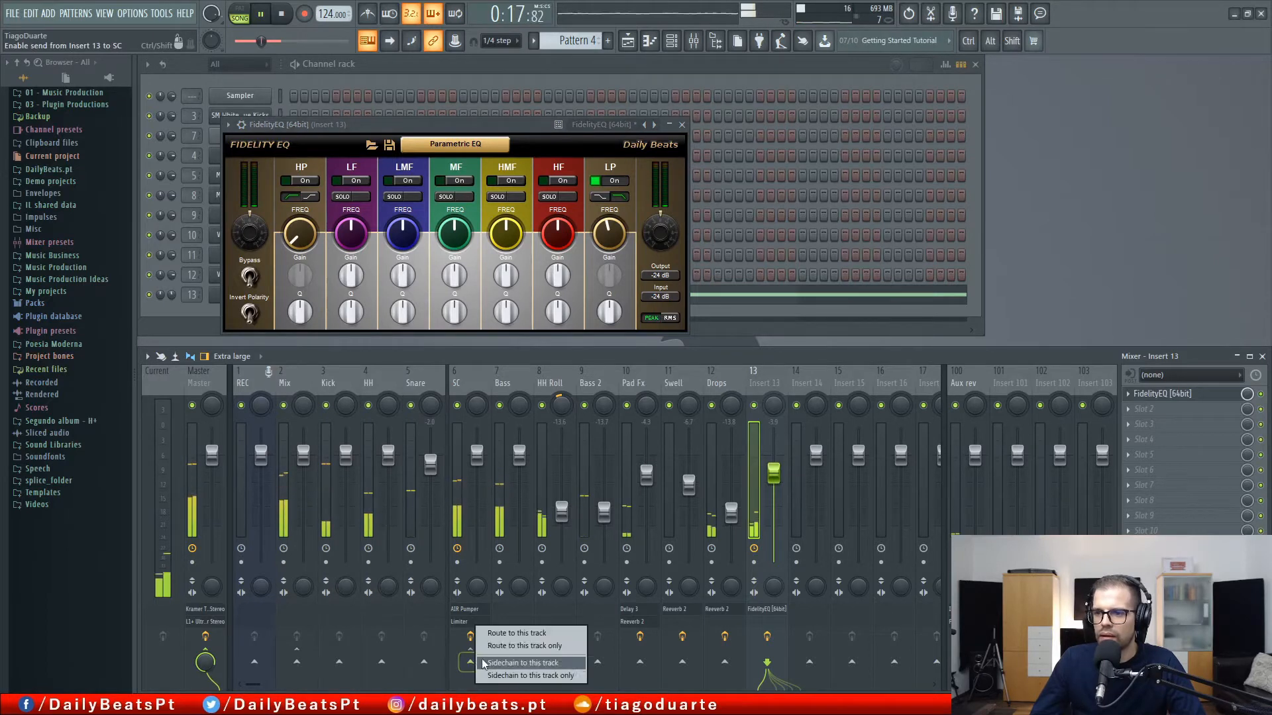
{"action": "left_click", "coordinate": [517, 647]}
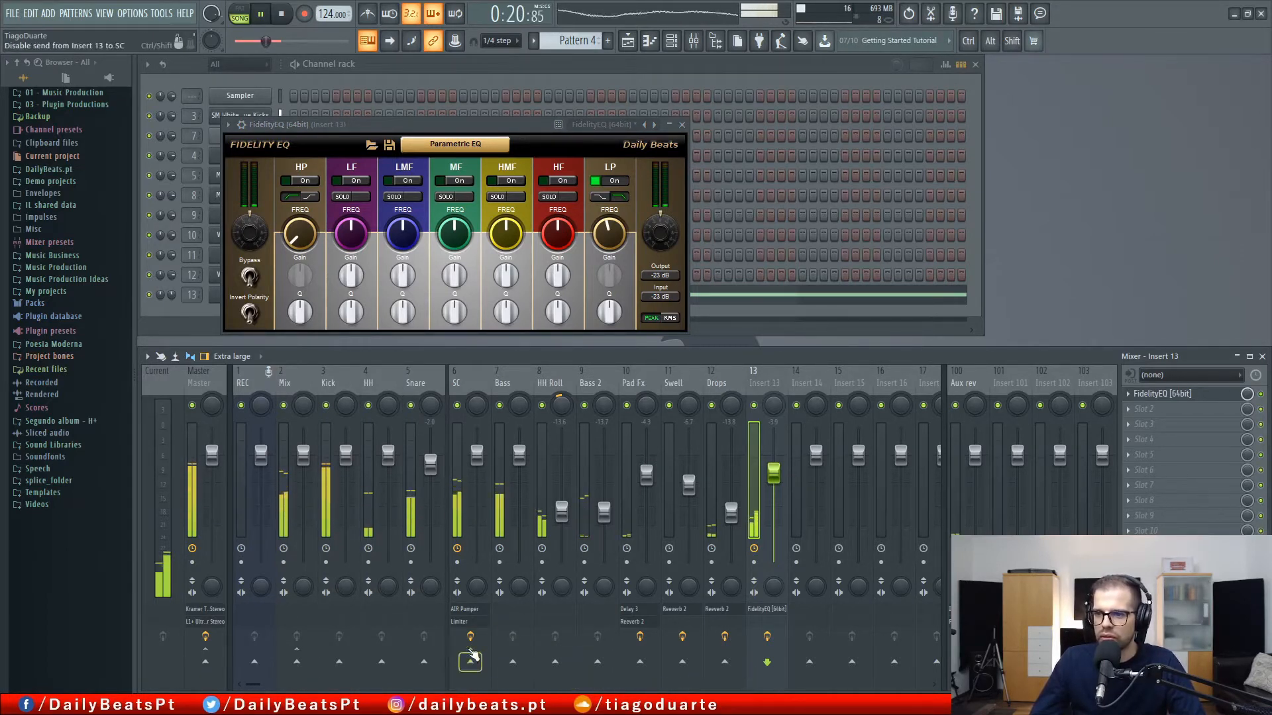
{"action": "left_click", "coordinate": [286, 380]}
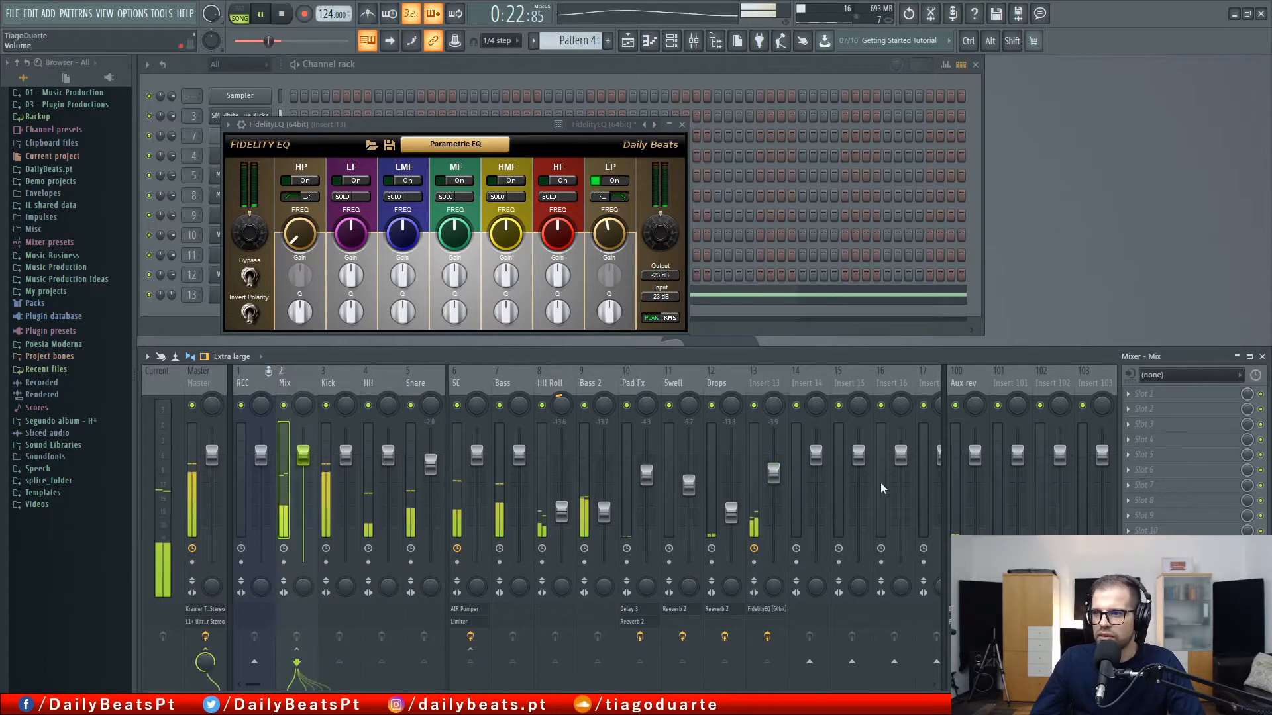
{"action": "left_click", "coordinate": [717, 383]}
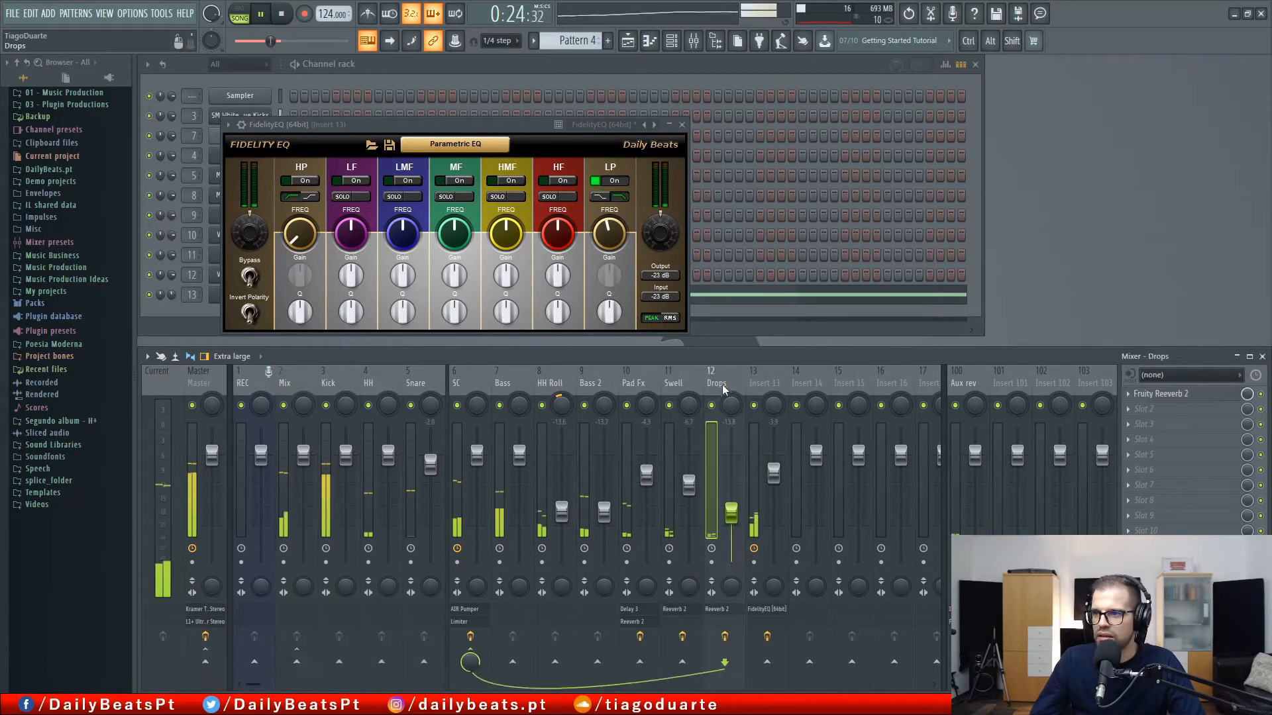
{"action": "left_click", "coordinate": [767, 384]}
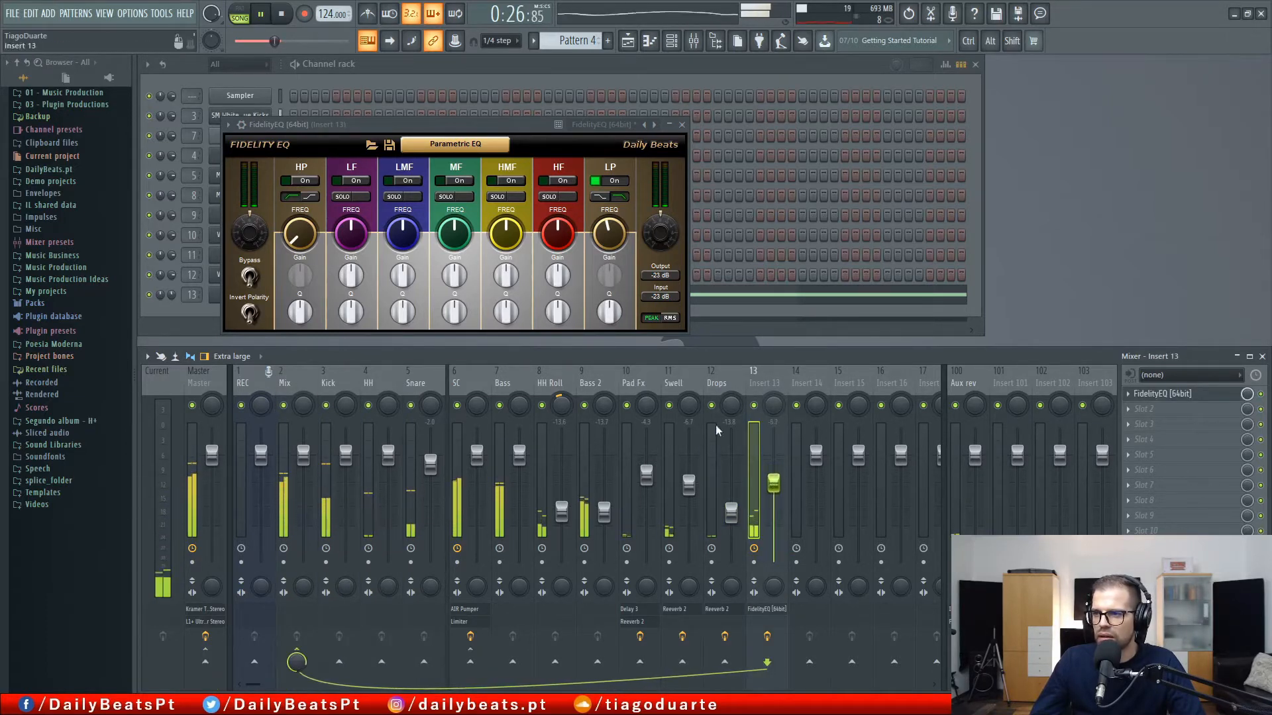
{"action": "left_click", "coordinate": [681, 124]}
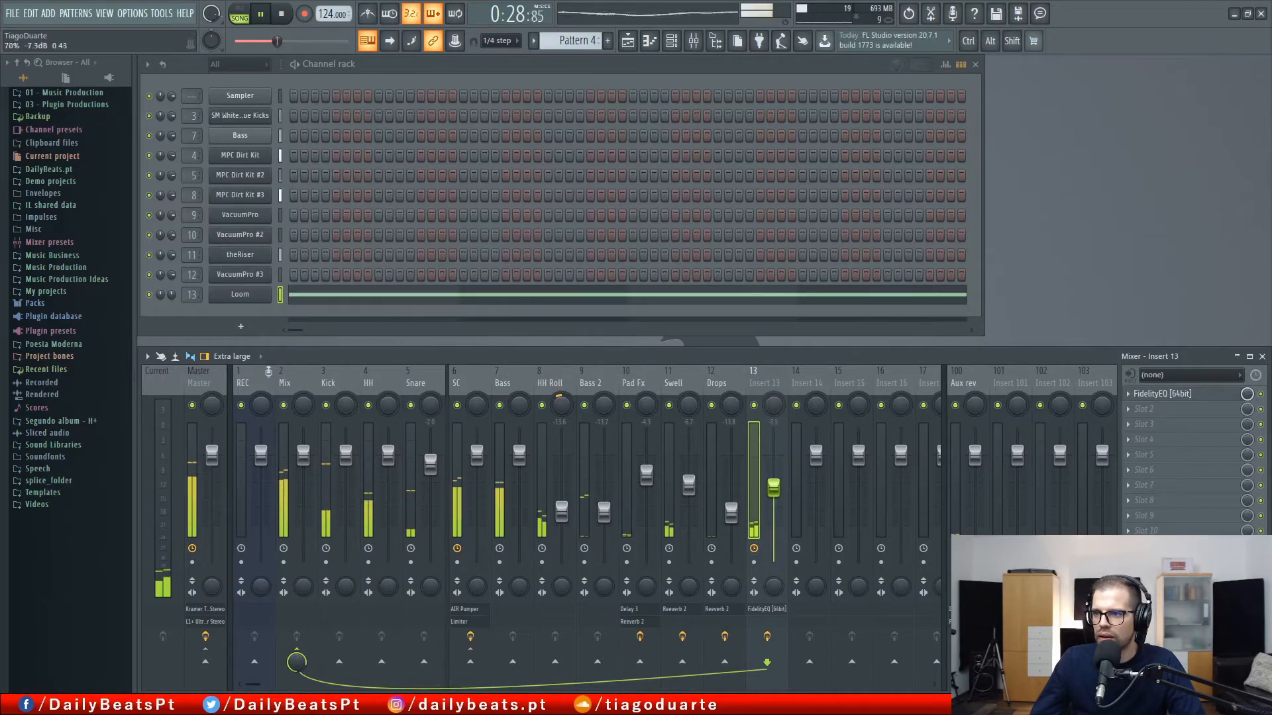
Check the preset loaded in the Loom channel and rename mixer insert 13 as Warble
{"action": "left_click", "coordinate": [257, 294]}
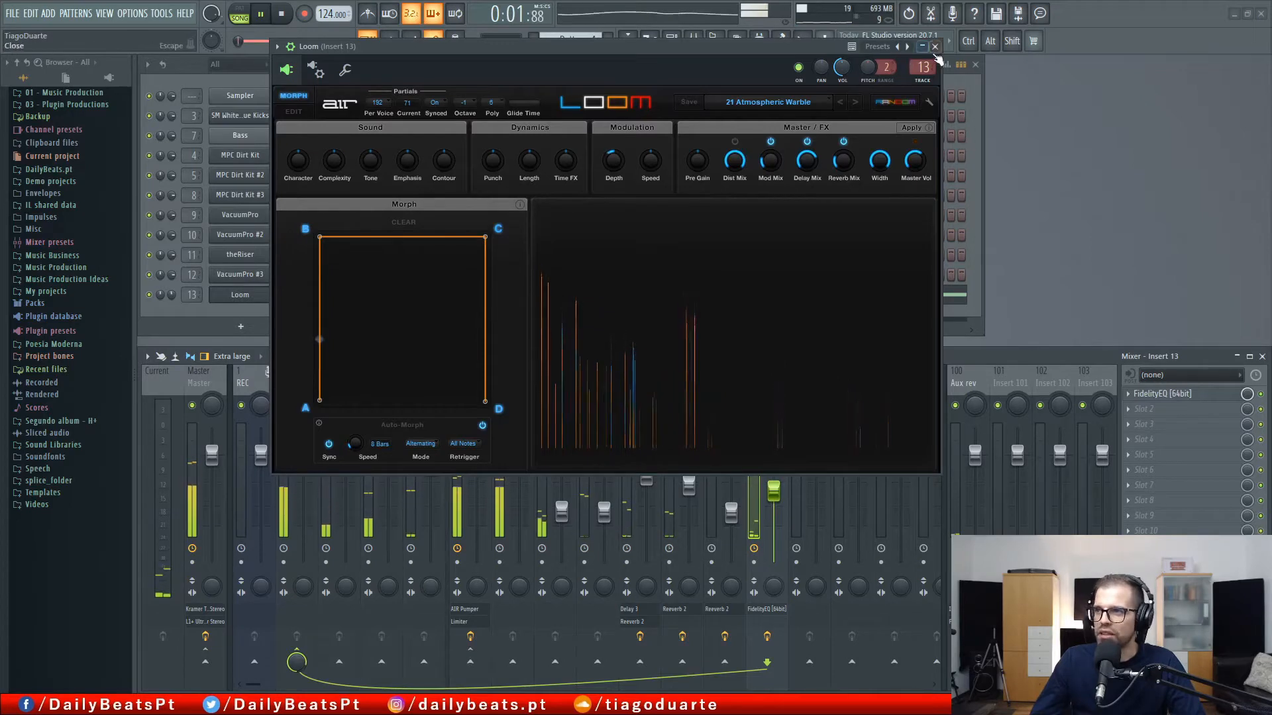
{"action": "left_click", "coordinate": [934, 46]}
{"action": "double_click", "coordinate": [778, 391]}
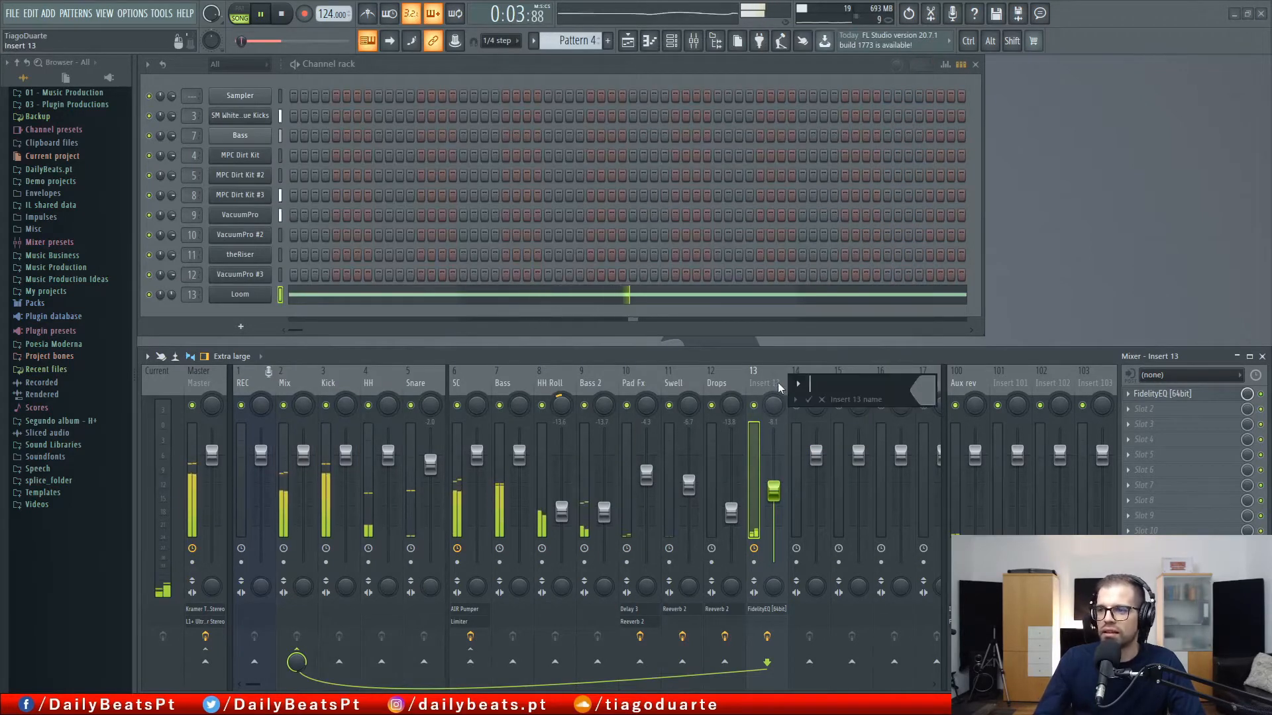
{"action": "key", "text": "Escape"}
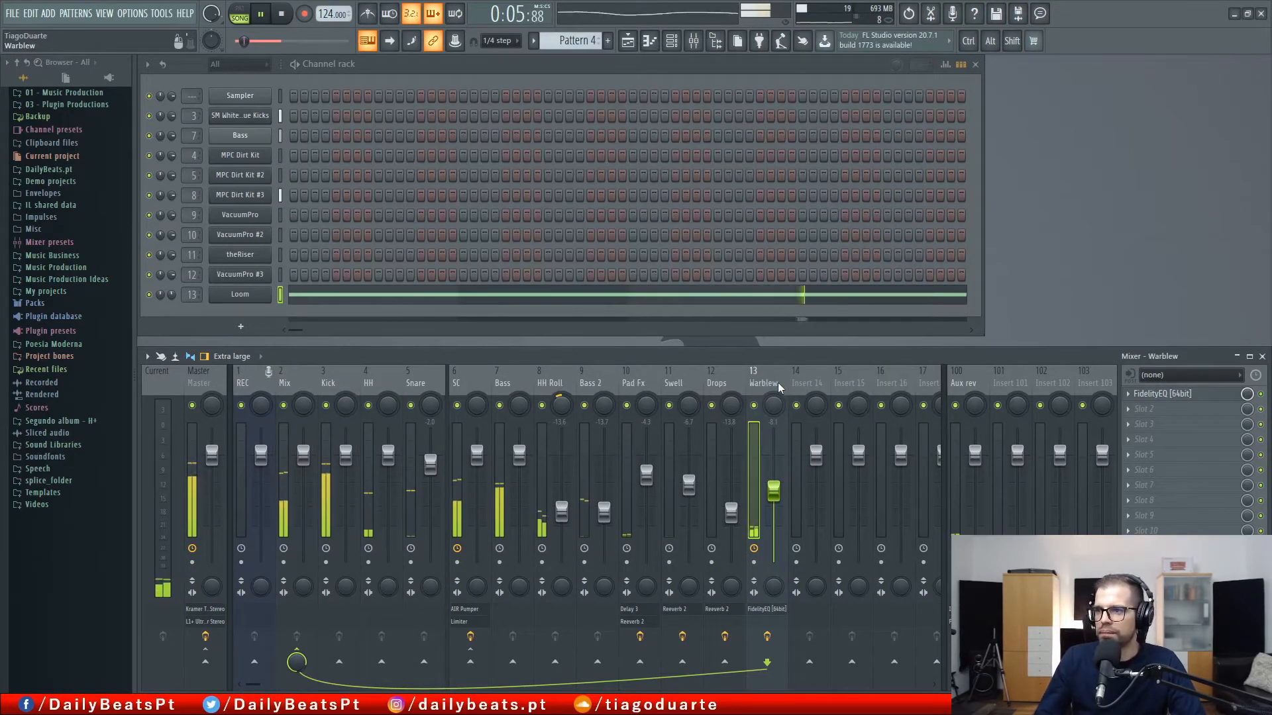
{"action": "double_click", "coordinate": [778, 388]}
{"action": "key", "text": "BackSpace"}
{"action": "key", "text": "Return"}
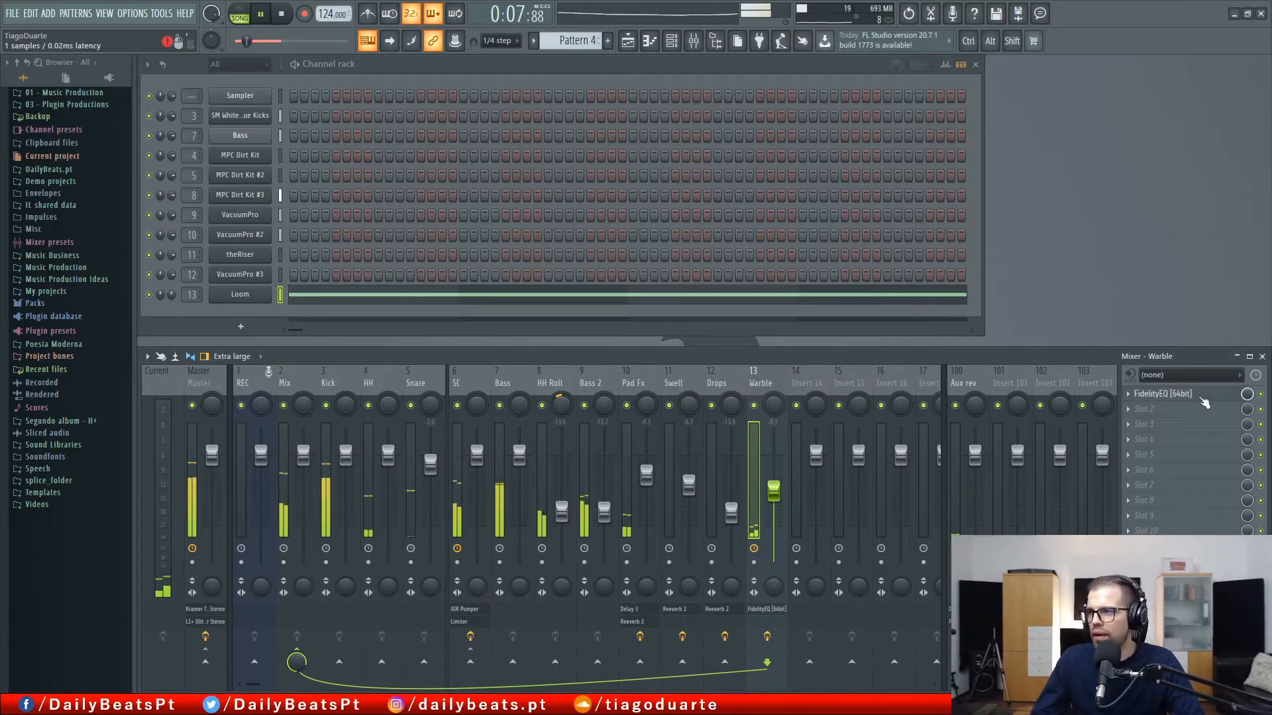
Load Fruity Reeverb 2 into the second effect slot of the Warble mixer track
{"action": "left_click", "coordinate": [1207, 407]}
{"action": "mouse_move", "coordinate": [1166, 398]}
{"action": "mouse_move", "coordinate": [1078, 445]}
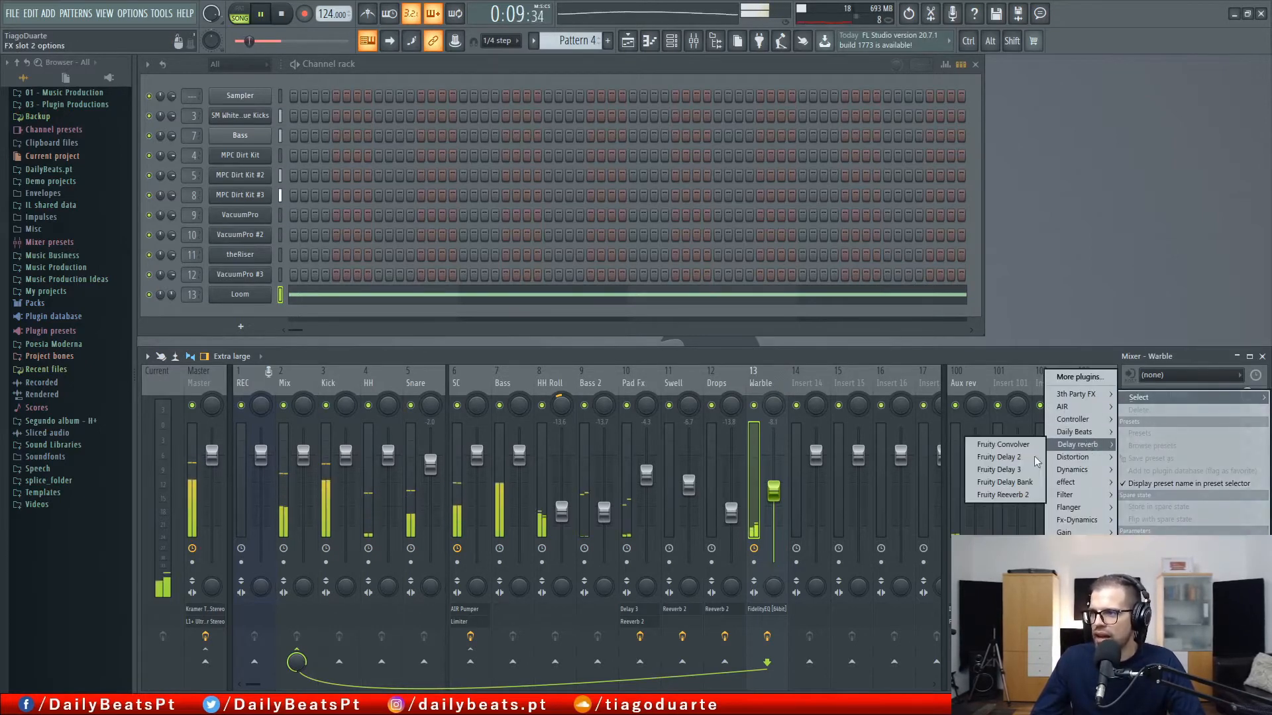
{"action": "left_click", "coordinate": [1003, 495]}
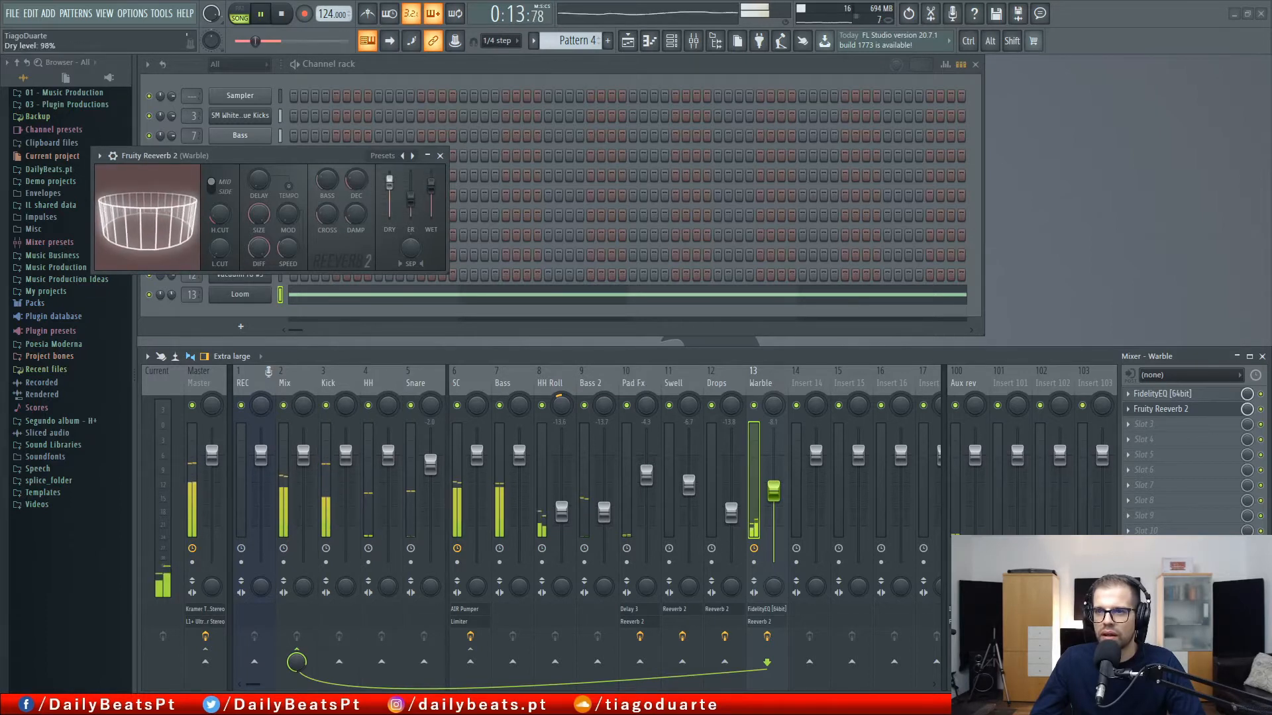
Set the Warble reverb's low cut to about 565 Hz, adjust its dry and wet levels, and close its window
{"action": "left_click_drag", "start_coordinate": [216, 250], "coordinate": [214, 246]}
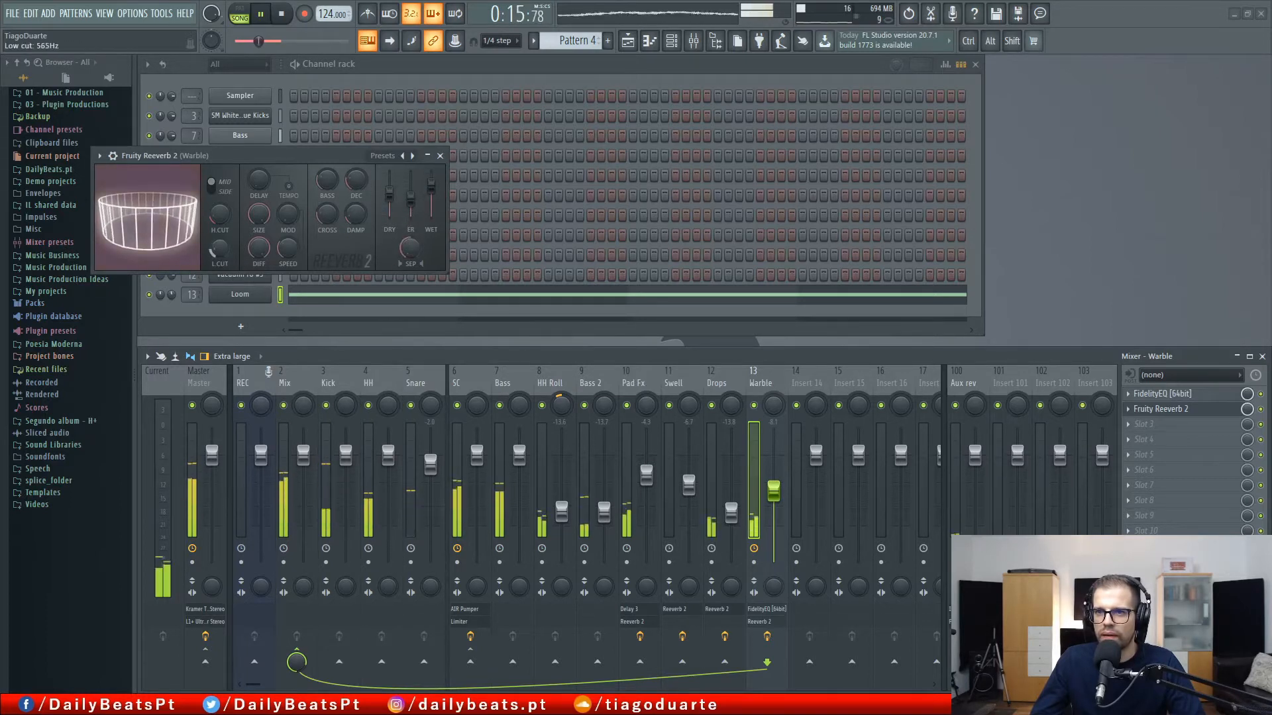
{"action": "left_click_drag", "start_coordinate": [431, 188], "coordinate": [431, 179]}
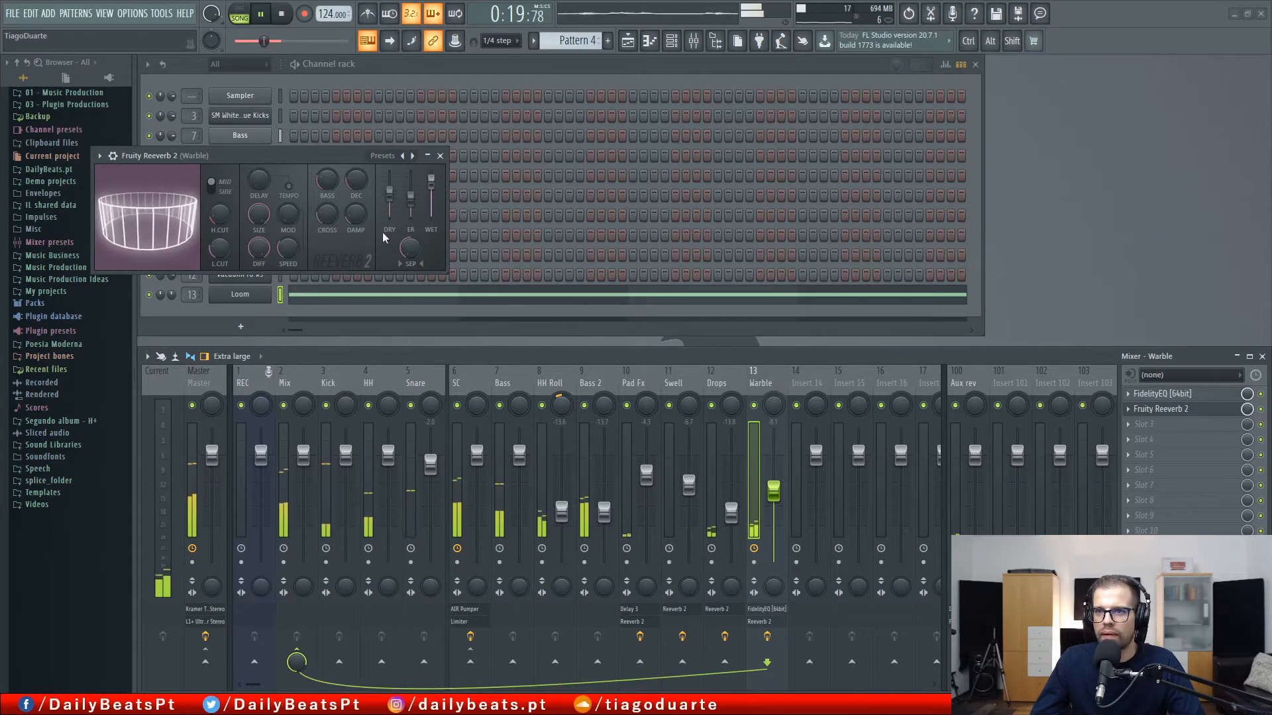
{"action": "left_click", "coordinate": [440, 155]}
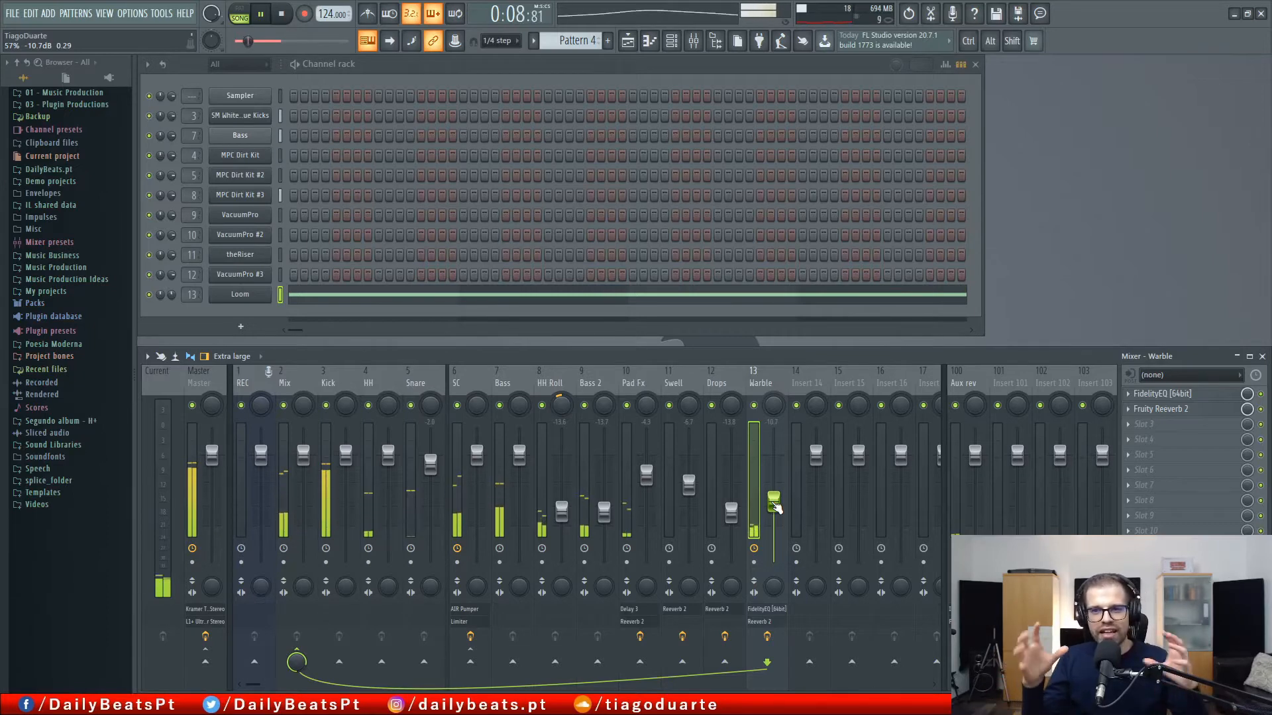
Add a second AIR Loom channel with a short melody in Pattern 6
{"action": "left_click", "coordinate": [240, 326]}
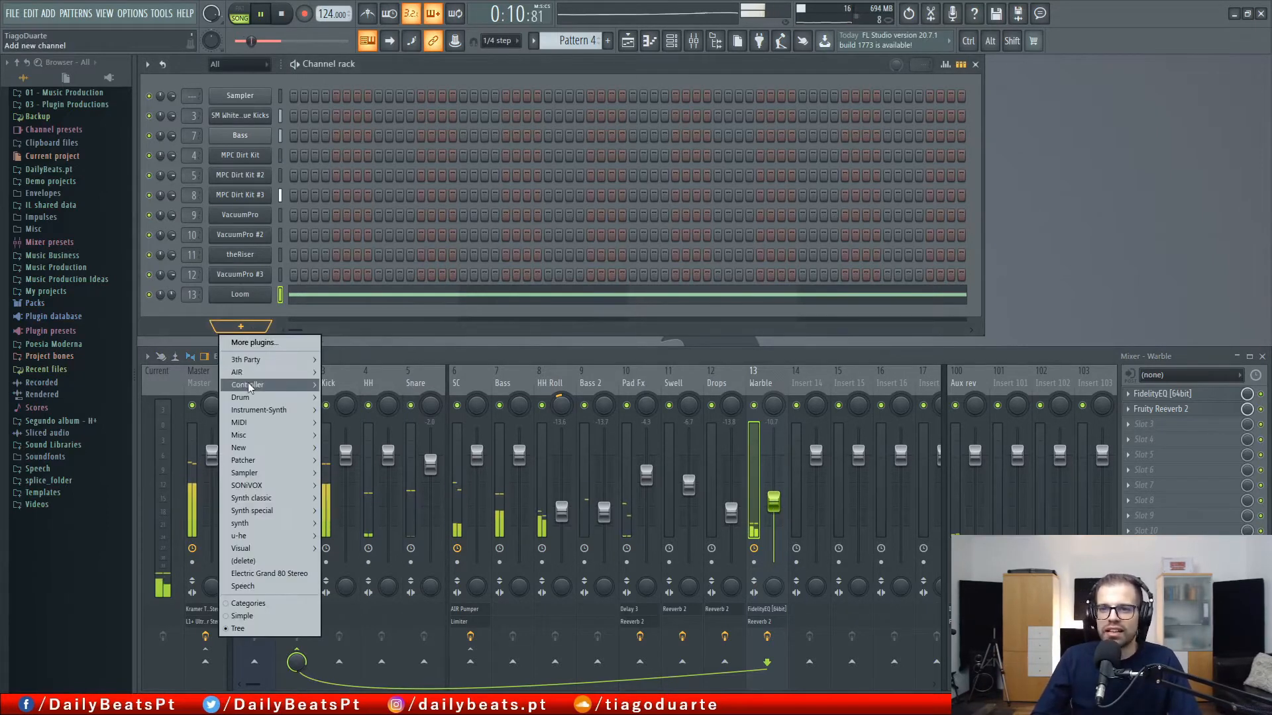
{"action": "mouse_move", "coordinate": [272, 372]}
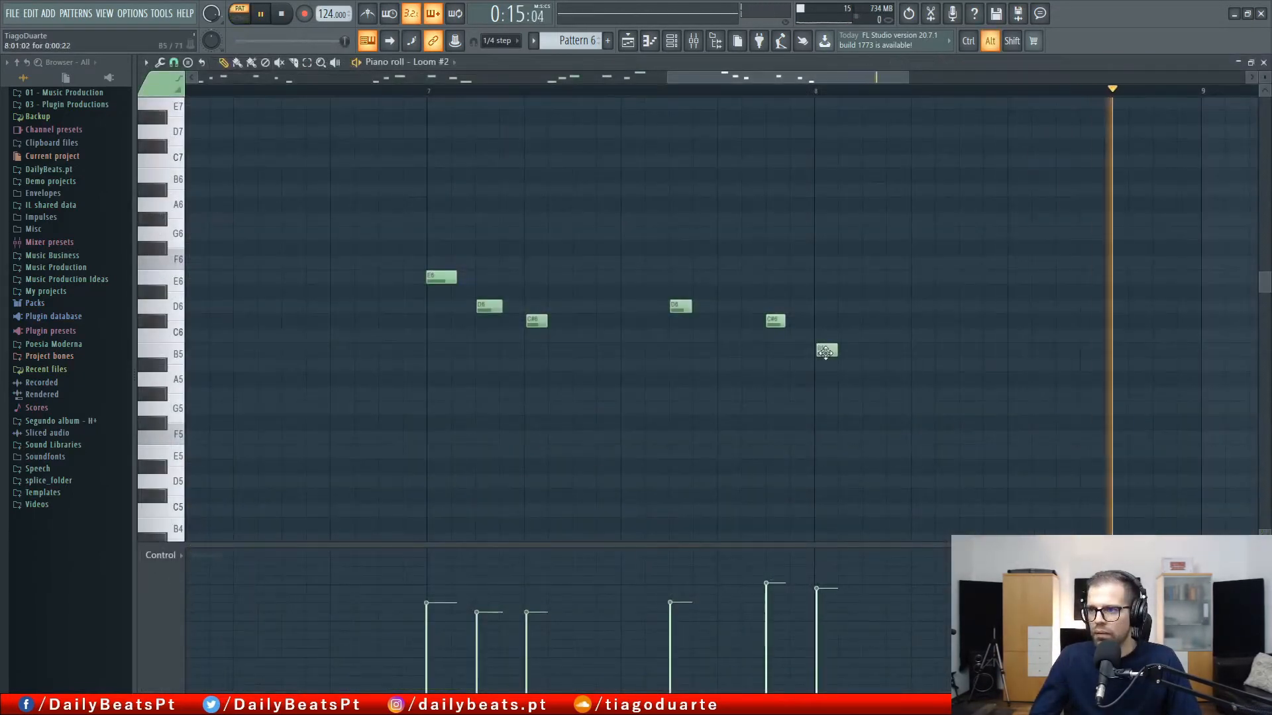
{"action": "key", "text": "Escape"}
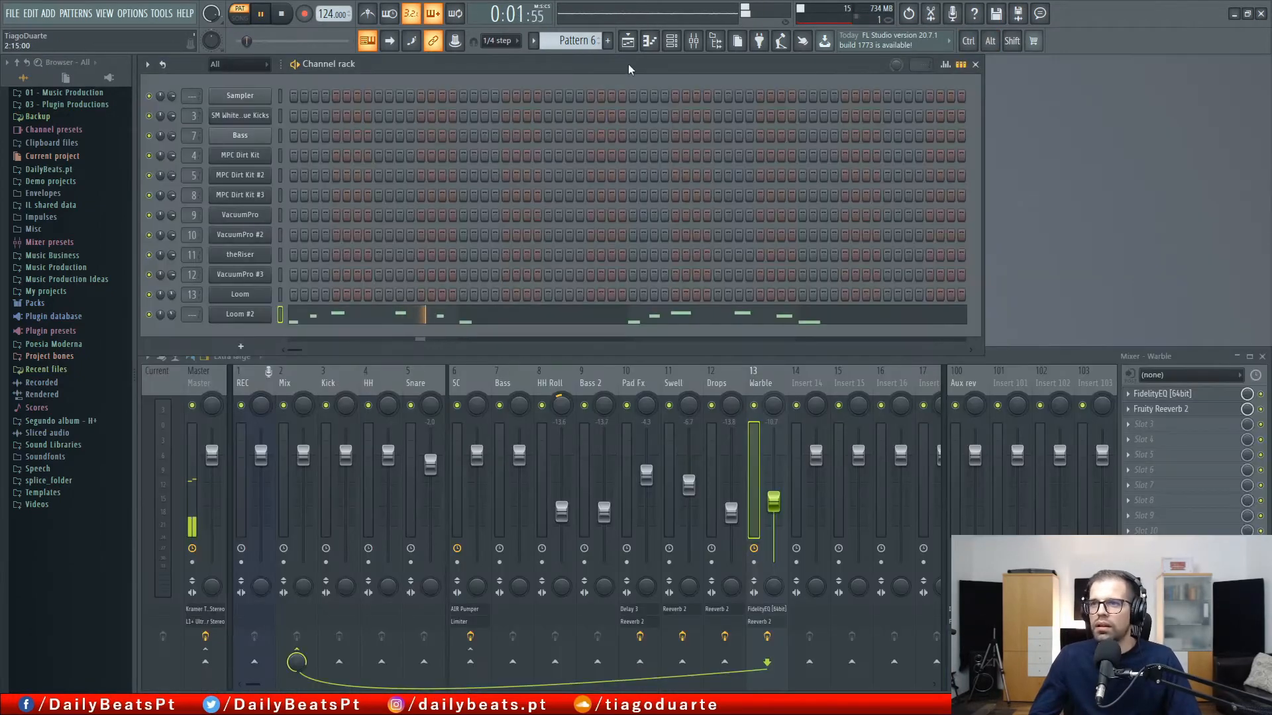
Place two Pattern 6 clips on playlist Track 6, starting at bars 1 and 9
{"action": "left_click", "coordinate": [627, 41]}
{"action": "scroll", "coordinate": [385, 524], "scroll_direction": "down", "scroll_amount": 5}
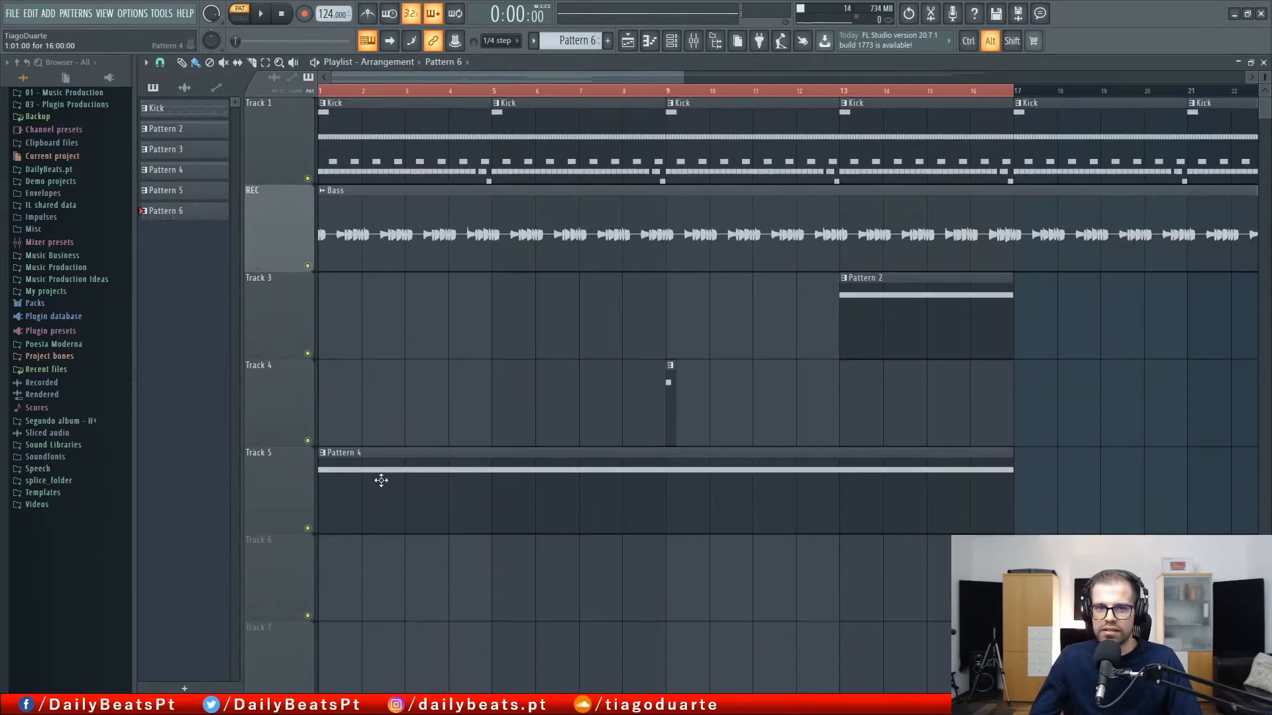
{"action": "mouse_move", "coordinate": [342, 472]}
{"action": "left_mouse_down"}
{"action": "mouse_move", "coordinate": [792, 461]}
{"action": "mouse_move", "coordinate": [939, 474]}
{"action": "left_mouse_up"}
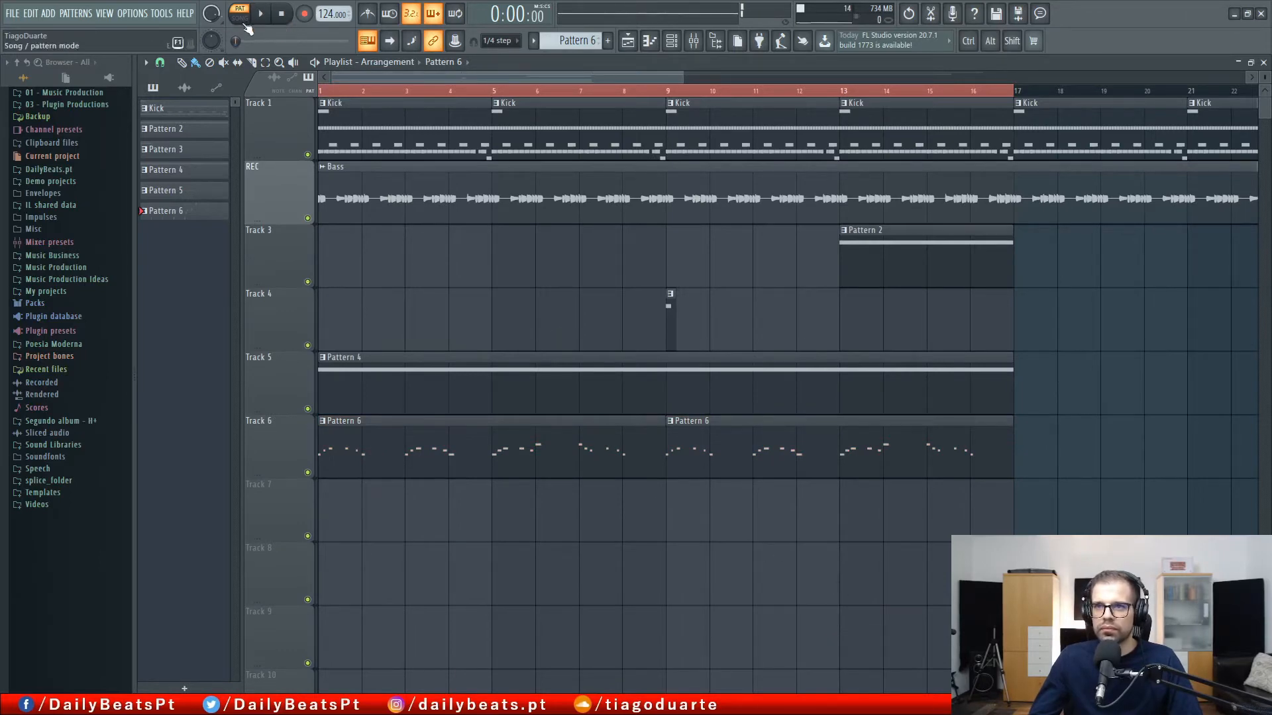
Assign the Loom #2 channel to mixer insert 14 during song playback and lower its fader to about -3.8 dB
{"action": "left_click", "coordinate": [263, 16]}
{"action": "key", "text": "F6"}
{"action": "key", "text": "F9"}
{"action": "scroll", "coordinate": [194, 313], "scroll_direction": "up", "scroll_amount": 15}
{"action": "scroll", "coordinate": [194, 313], "scroll_direction": "down", "scroll_amount": 1}
{"action": "left_click_drag", "start_coordinate": [822, 456], "coordinate": [822, 476]}
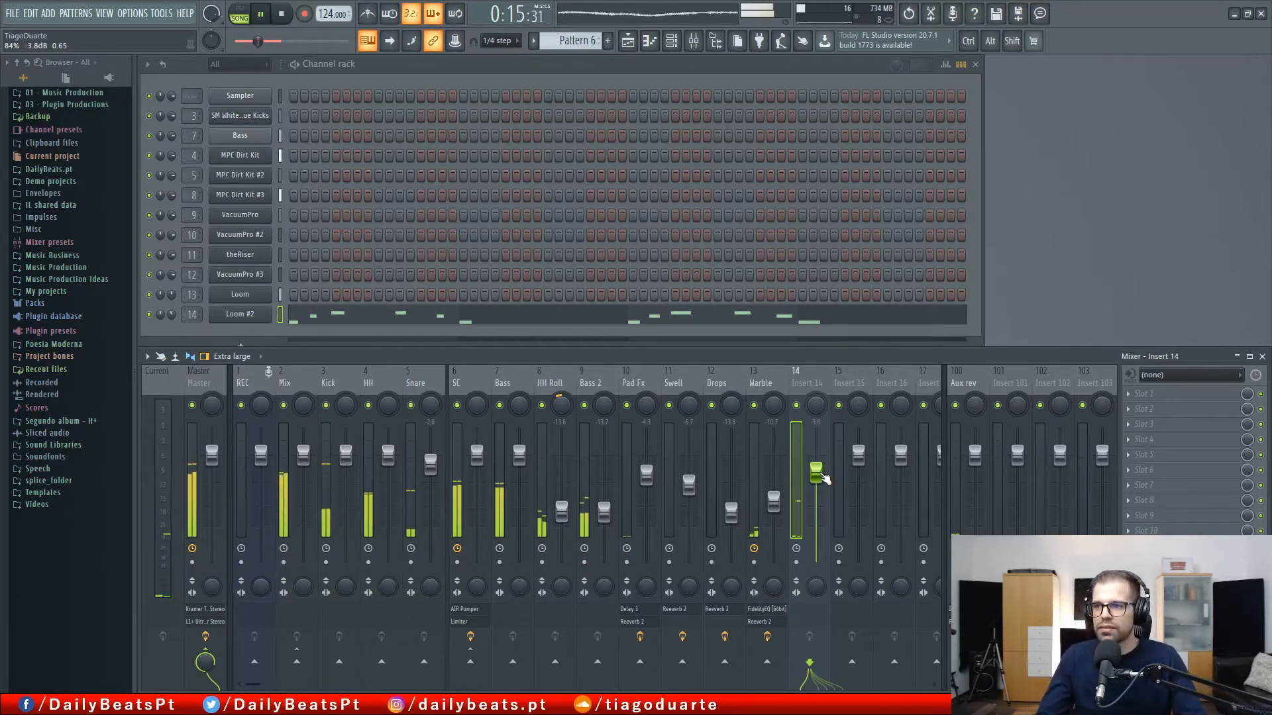
Add an AIR Hybrid channel playing the Loom #2 melody, move its window aside and lower its channel volume
{"action": "left_click_drag", "start_coordinate": [237, 341], "coordinate": [267, 353]}
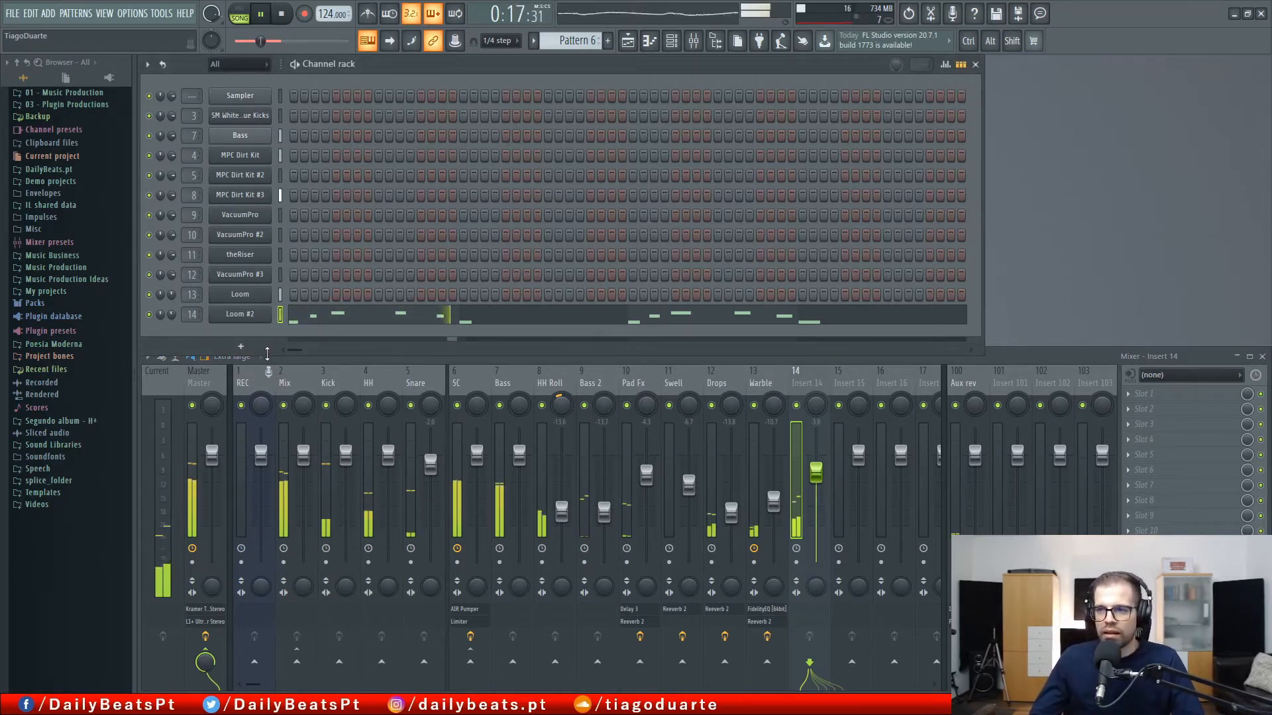
{"action": "left_click", "coordinate": [242, 347]}
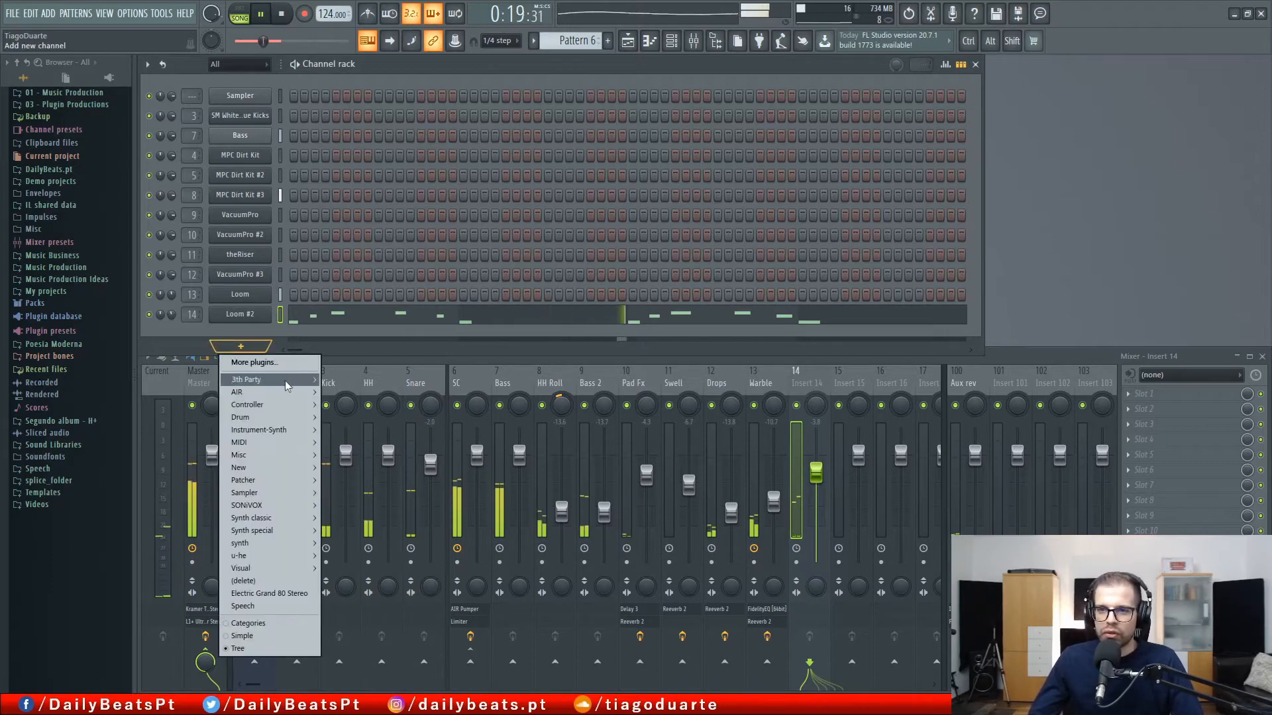
{"action": "mouse_move", "coordinate": [265, 392]}
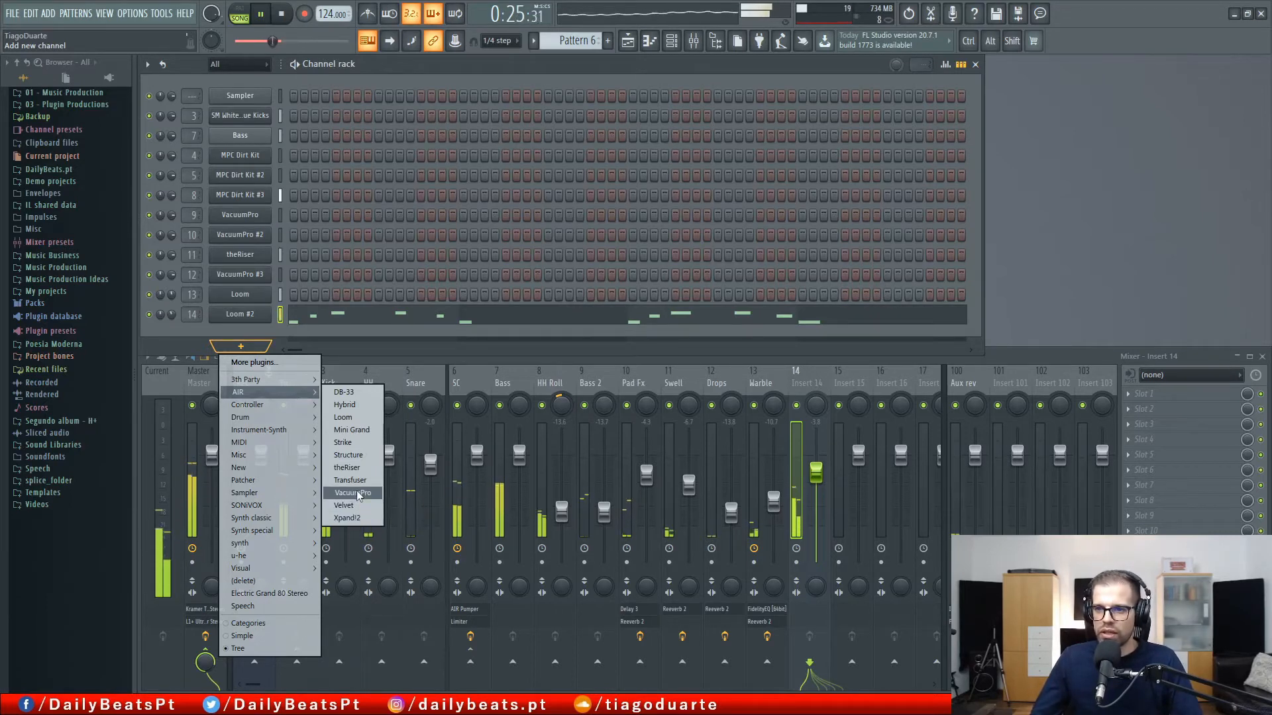
{"action": "left_click", "coordinate": [356, 403]}
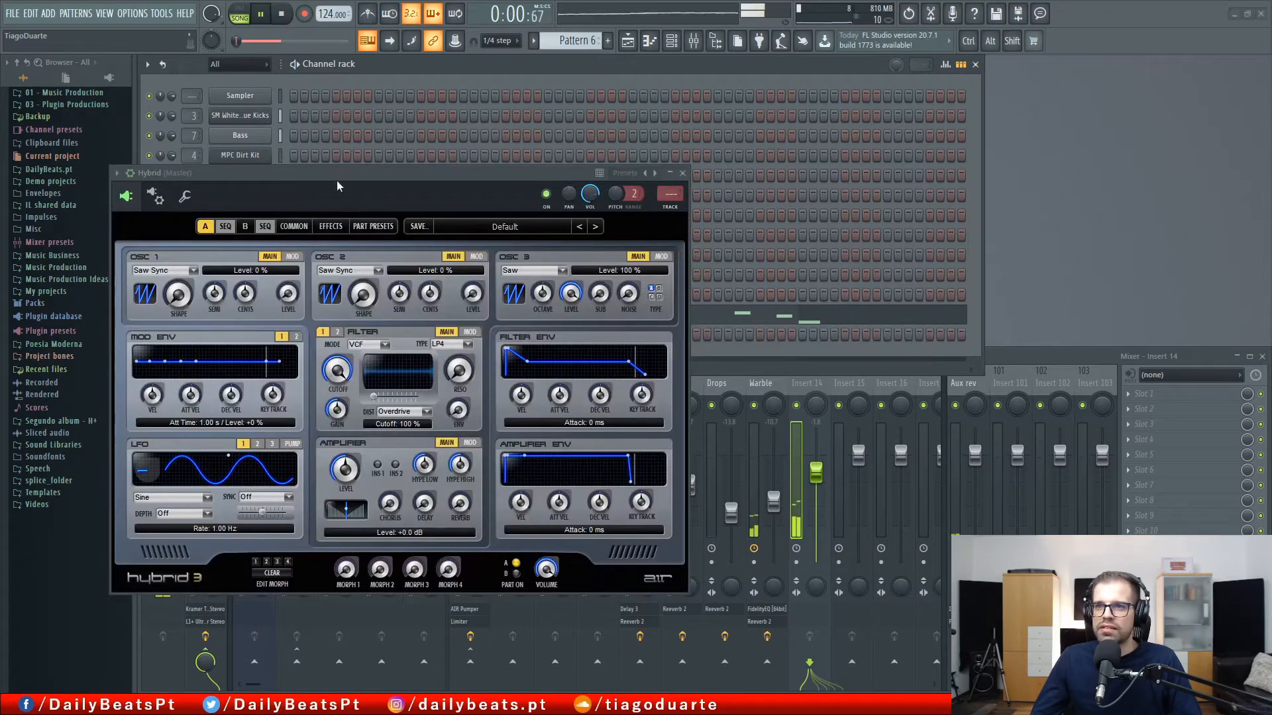
{"action": "left_click_drag", "start_coordinate": [346, 178], "coordinate": [765, 157]}
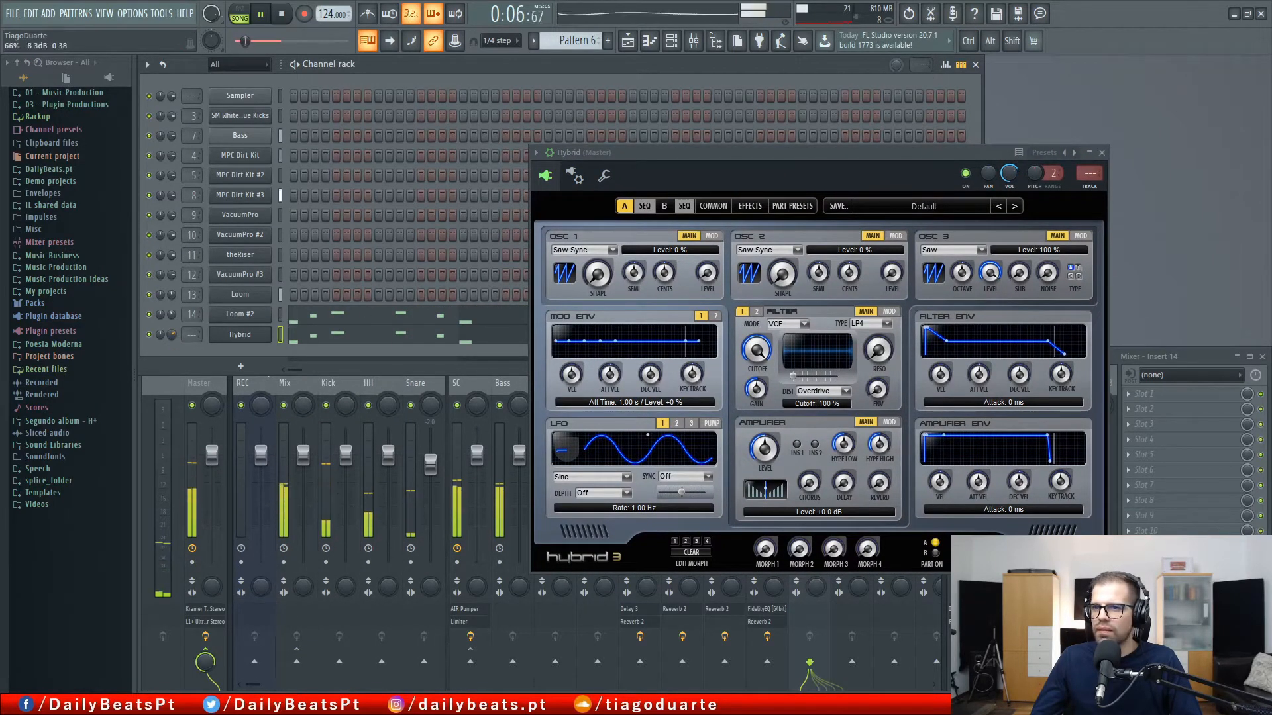
{"action": "left_click_drag", "start_coordinate": [175, 335], "coordinate": [175, 339]}
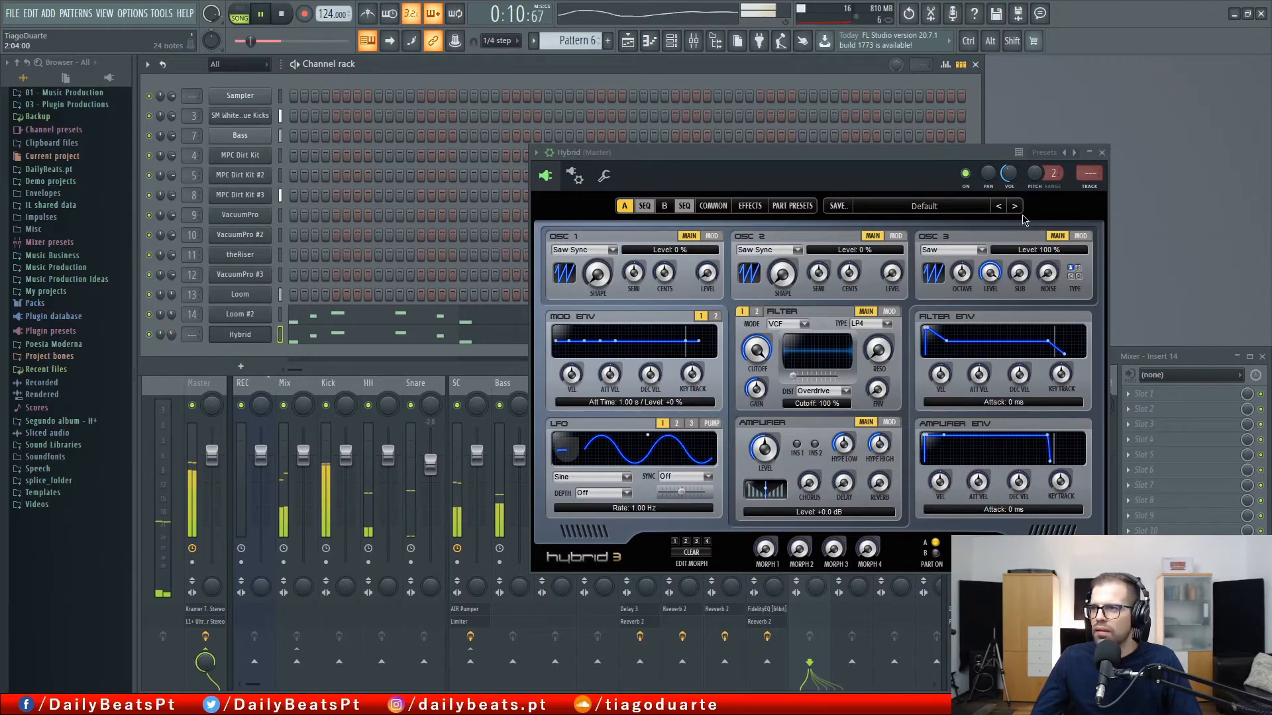
Browse the Hybrid synth's factory presets, looking through the 04 Dance Pads category
{"action": "left_click", "coordinate": [861, 207]}
{"action": "mouse_move", "coordinate": [906, 229]}
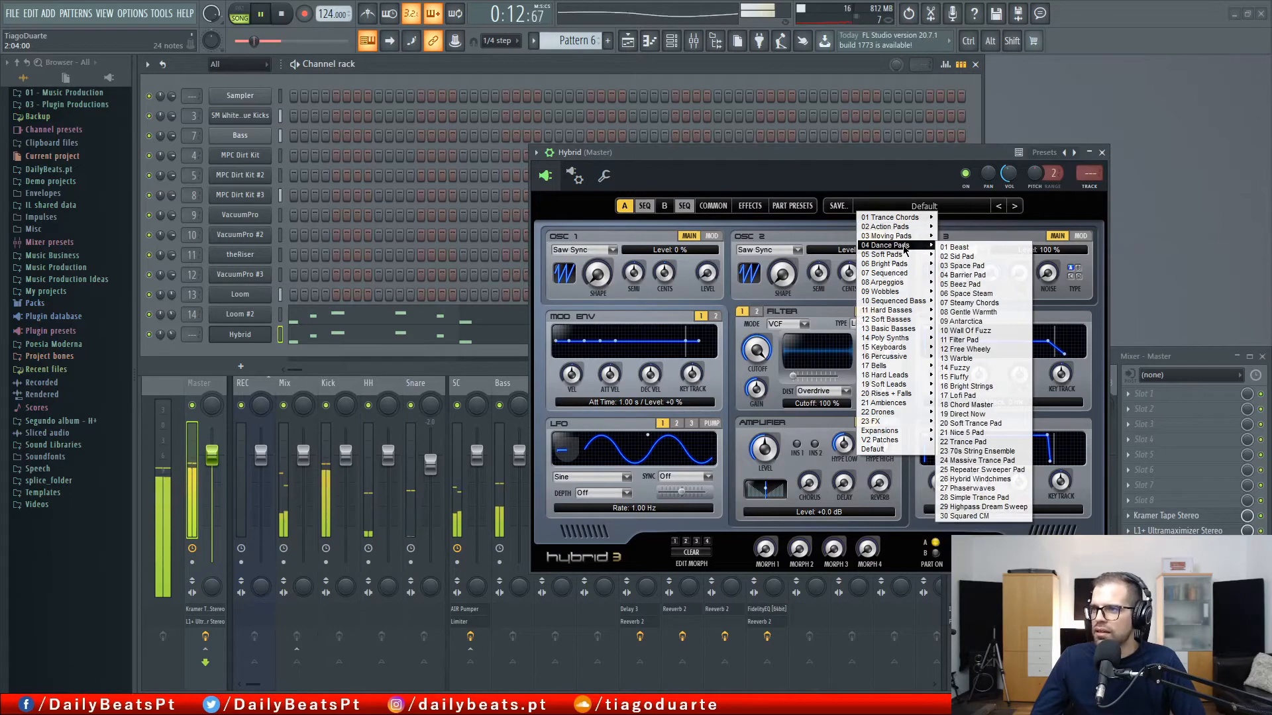
{"action": "left_click", "coordinate": [970, 172]}
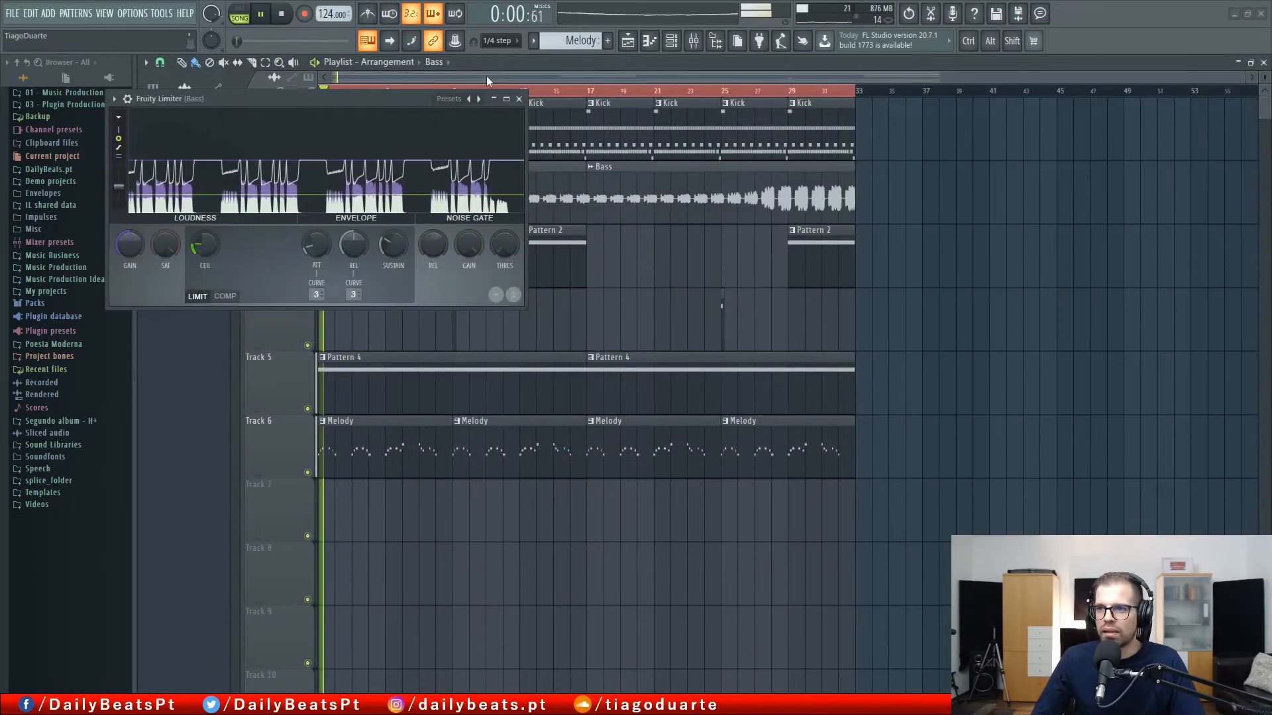
Close the Bass insert's Fruity Limiter window, hide the mixer and set the playlist loop selection from bar 1 to bar 17
{"action": "left_click", "coordinate": [519, 99]}
{"action": "key", "text": "F9"}
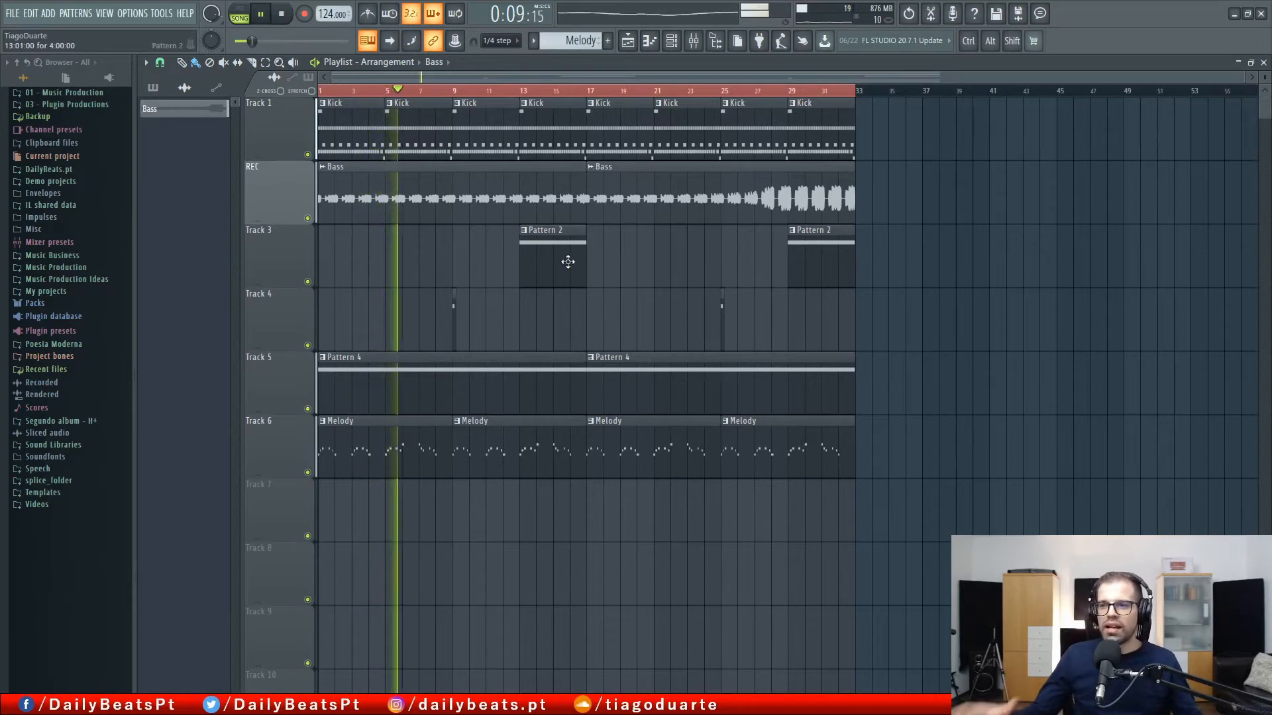
{"action": "left_click_drag", "start_coordinate": [587, 91], "coordinate": [320, 85]}
{"action": "left_click", "coordinate": [1079, 334], "text": "ctrl"}
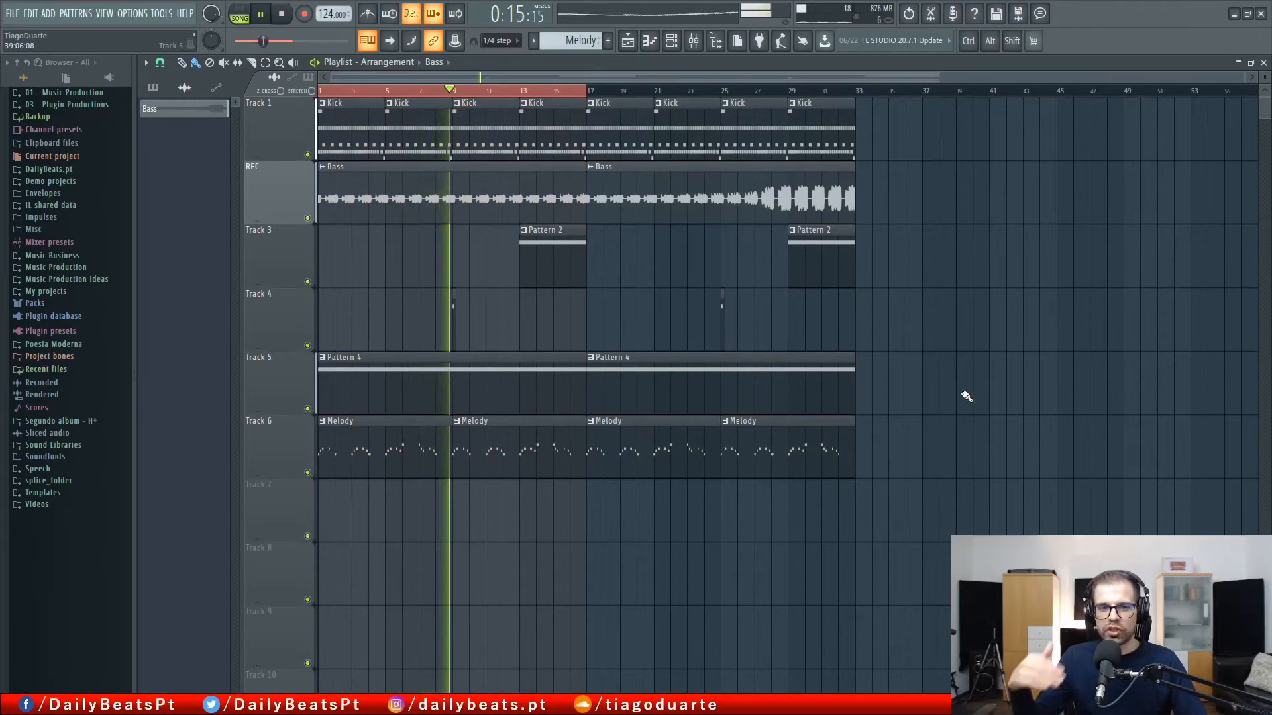
{"action": "scroll", "coordinate": [453, 308], "scroll_direction": "up", "scroll_amount": 4}
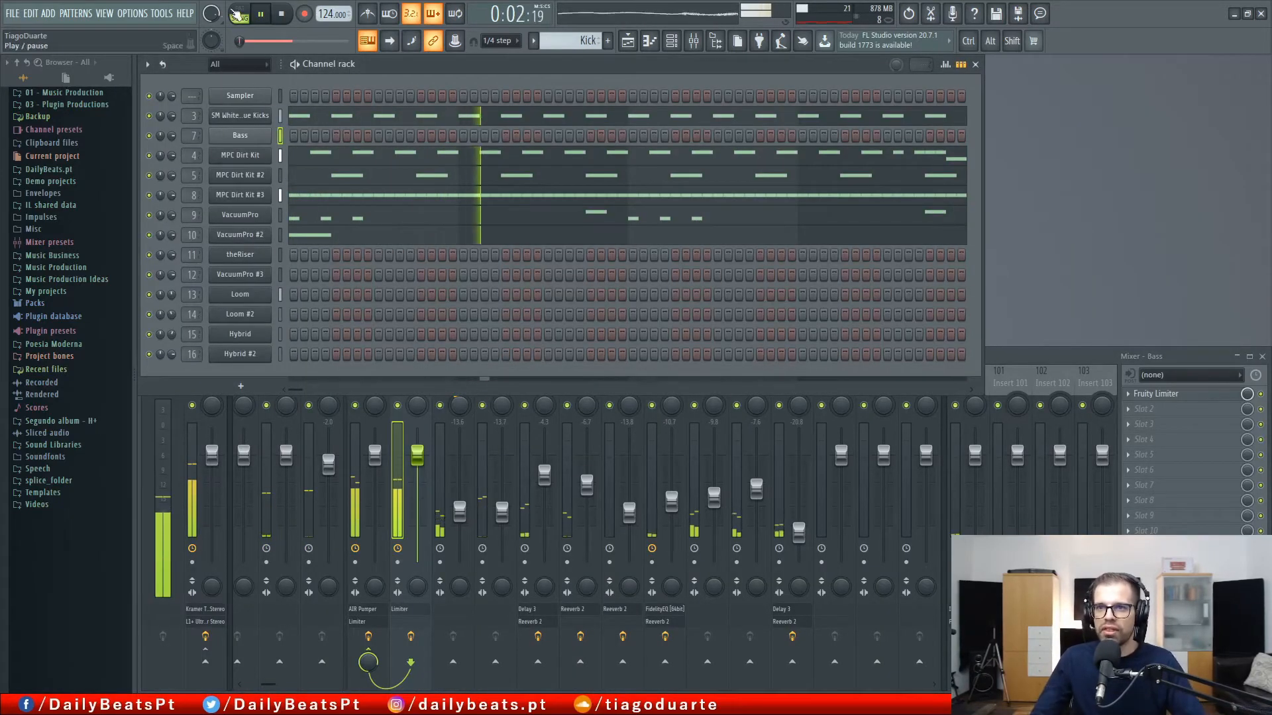
Begin renaming the kick sample channel, entering K as the first letter
{"action": "left_click", "coordinate": [240, 117], "text": "shift"}
{"action": "type", "text": "K"}
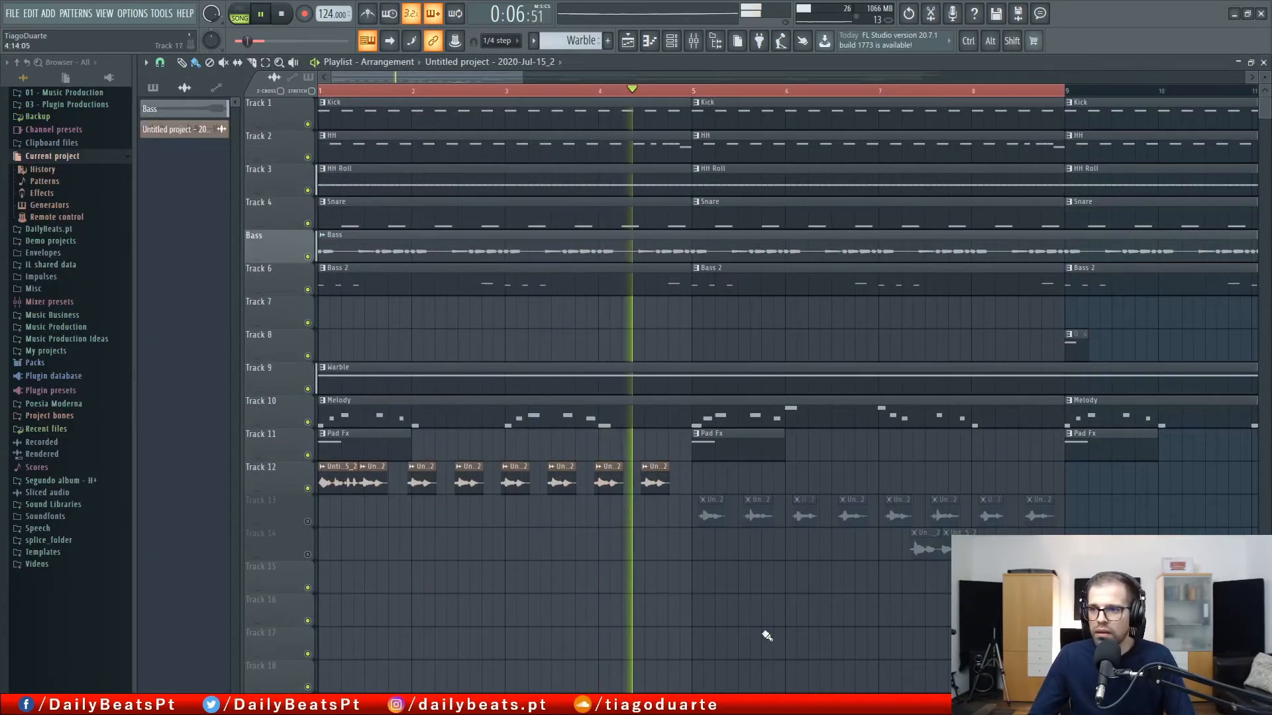
Copy the recorded audio clip along Track 12 from bar 5 up to about bar 8, placing one copy per beat
{"action": "mouse_move", "coordinate": [708, 479]}
{"action": "left_mouse_down"}
{"action": "mouse_move", "coordinate": [443, 483]}
{"action": "mouse_move", "coordinate": [697, 483]}
{"action": "left_mouse_up"}
{"action": "scroll", "coordinate": [708, 496], "scroll_direction": "up", "scroll_amount": 4}
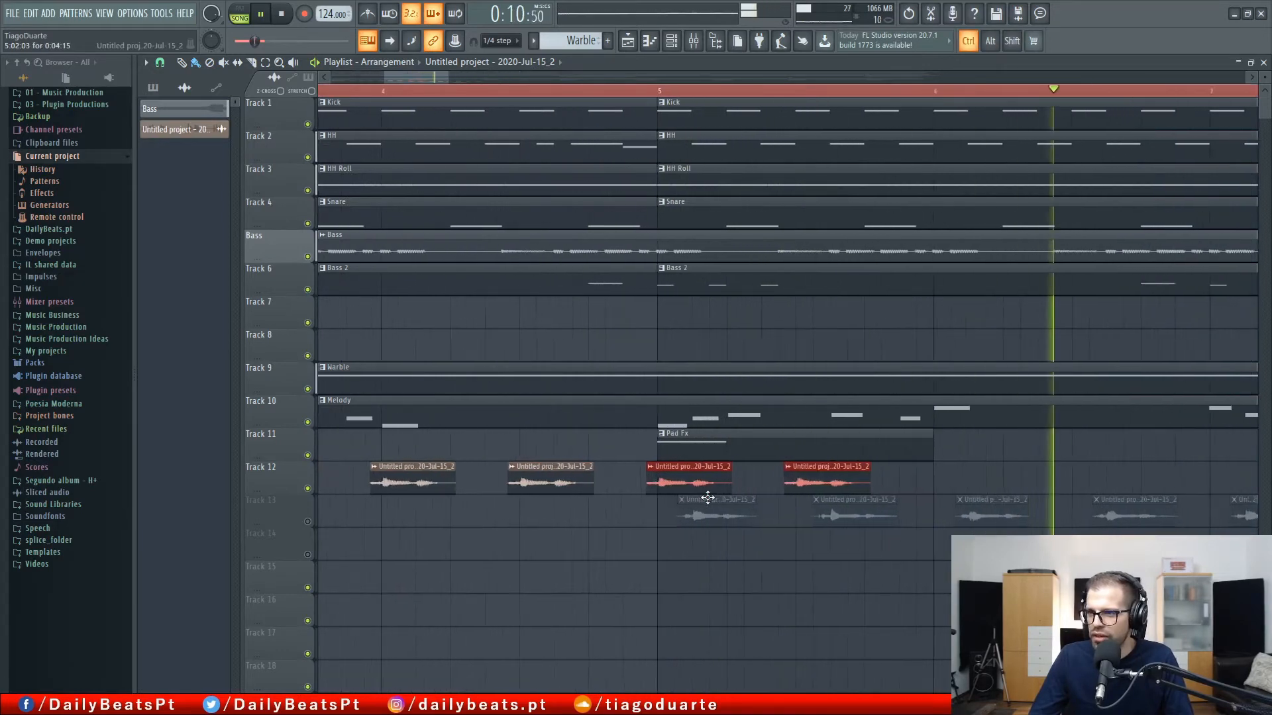
{"action": "scroll", "coordinate": [729, 496], "scroll_direction": "down", "scroll_amount": 1}
{"action": "left_click_drag", "start_coordinate": [803, 492], "coordinate": [579, 468]}
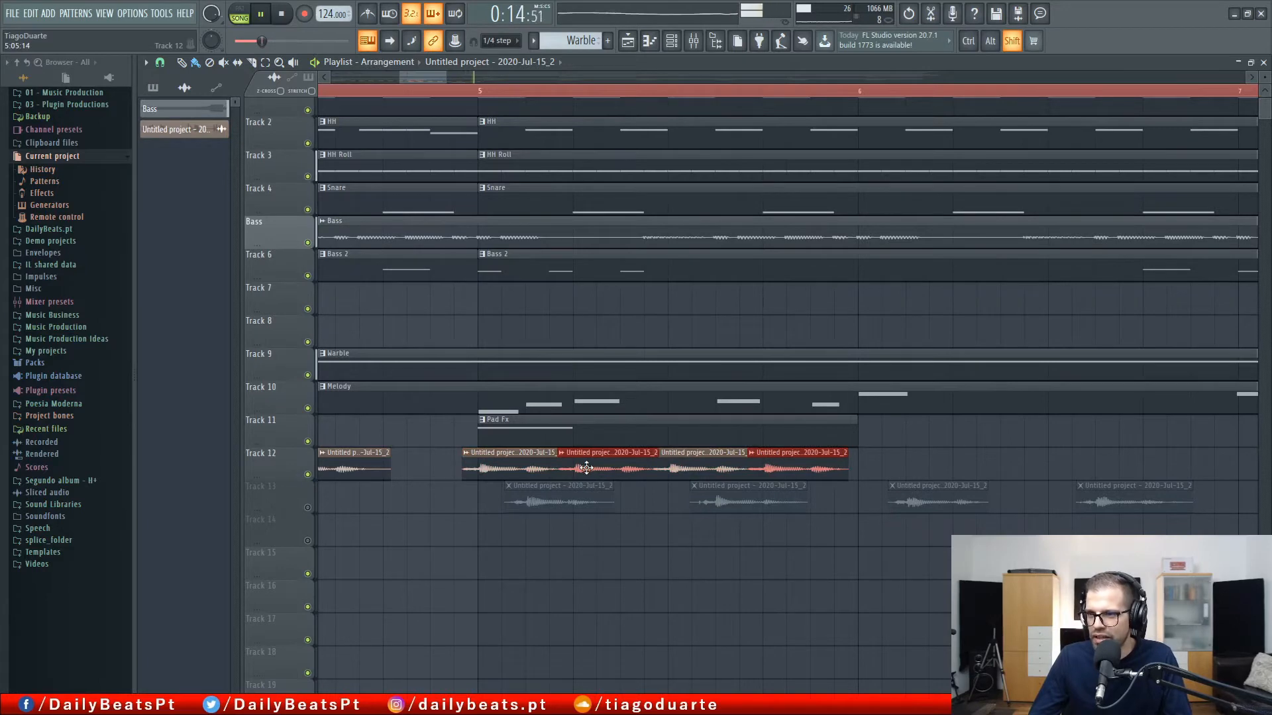
{"action": "scroll", "coordinate": [811, 472], "scroll_direction": "down", "scroll_amount": 4}
{"action": "left_click_drag", "start_coordinate": [869, 474], "coordinate": [605, 478]}
{"action": "scroll", "coordinate": [760, 489], "scroll_direction": "up", "scroll_amount": 3}
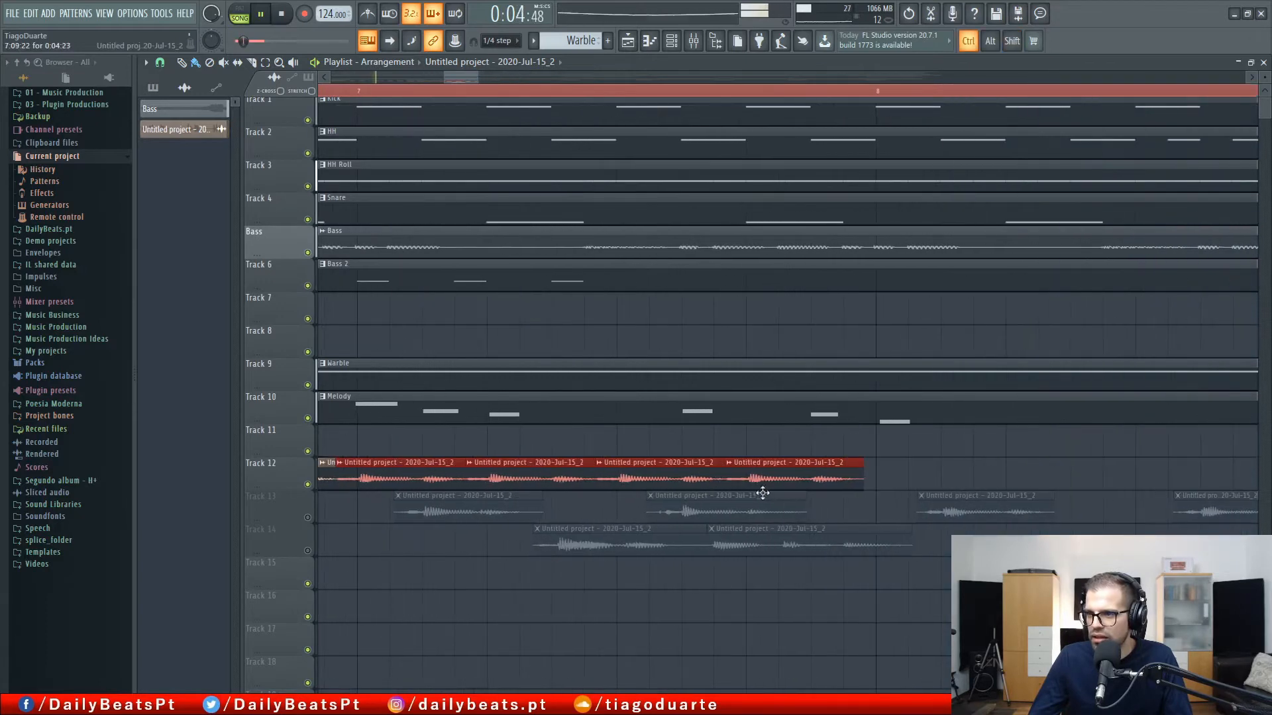
Add copies to Track 12 so bar 7 has a clip every half beat, and lengthen the last clip past bar 8
{"action": "left_click_drag", "start_coordinate": [863, 487], "coordinate": [786, 480]}
{"action": "scroll", "coordinate": [873, 481], "scroll_direction": "down", "scroll_amount": 3}
{"action": "left_click", "coordinate": [861, 476], "text": "ctrl"}
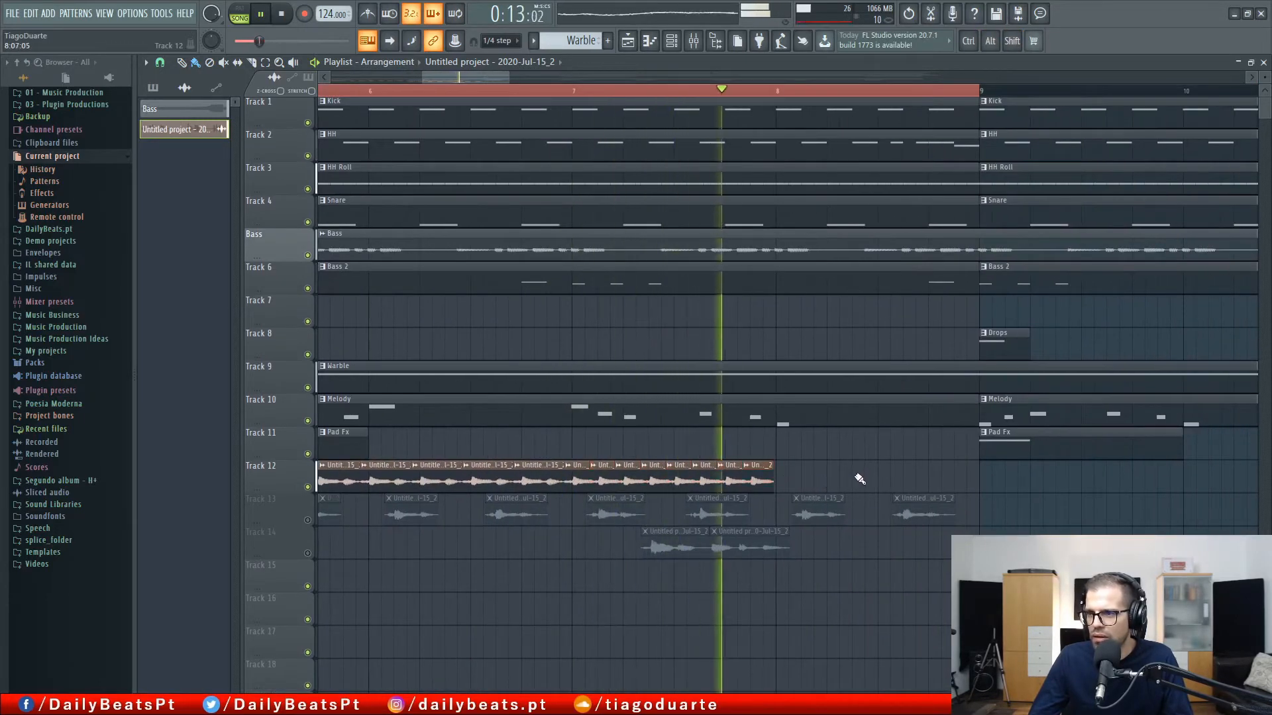
{"action": "left_click_drag", "start_coordinate": [771, 487], "coordinate": [820, 489]}
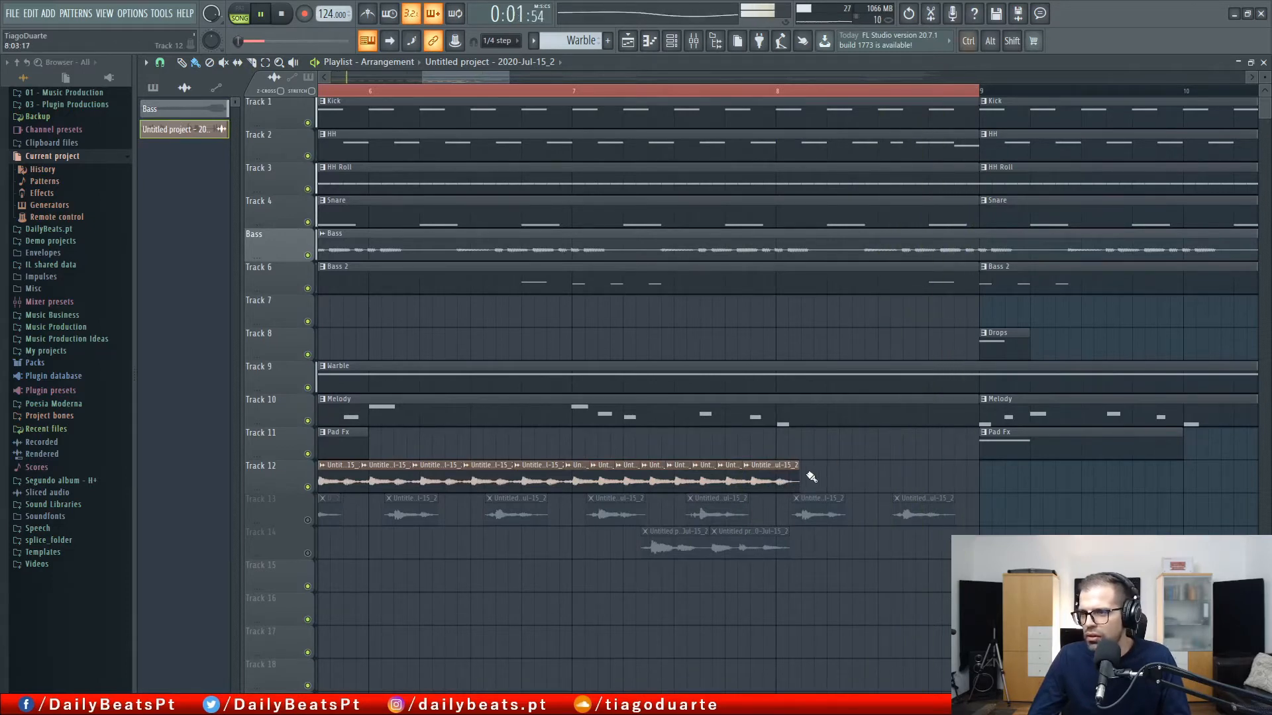
Continue the Track 12 clip copies through bar 8, tightening them to quarter-beat spacing in its second half
{"action": "scroll", "coordinate": [794, 475], "scroll_direction": "up", "scroll_amount": 3}
{"action": "mouse_move", "coordinate": [758, 487]}
{"action": "left_mouse_down"}
{"action": "mouse_move", "coordinate": [1074, 483]}
{"action": "mouse_move", "coordinate": [728, 482]}
{"action": "mouse_move", "coordinate": [1005, 480]}
{"action": "left_mouse_up"}
{"action": "scroll", "coordinate": [1058, 519], "scroll_direction": "down", "scroll_amount": 6}
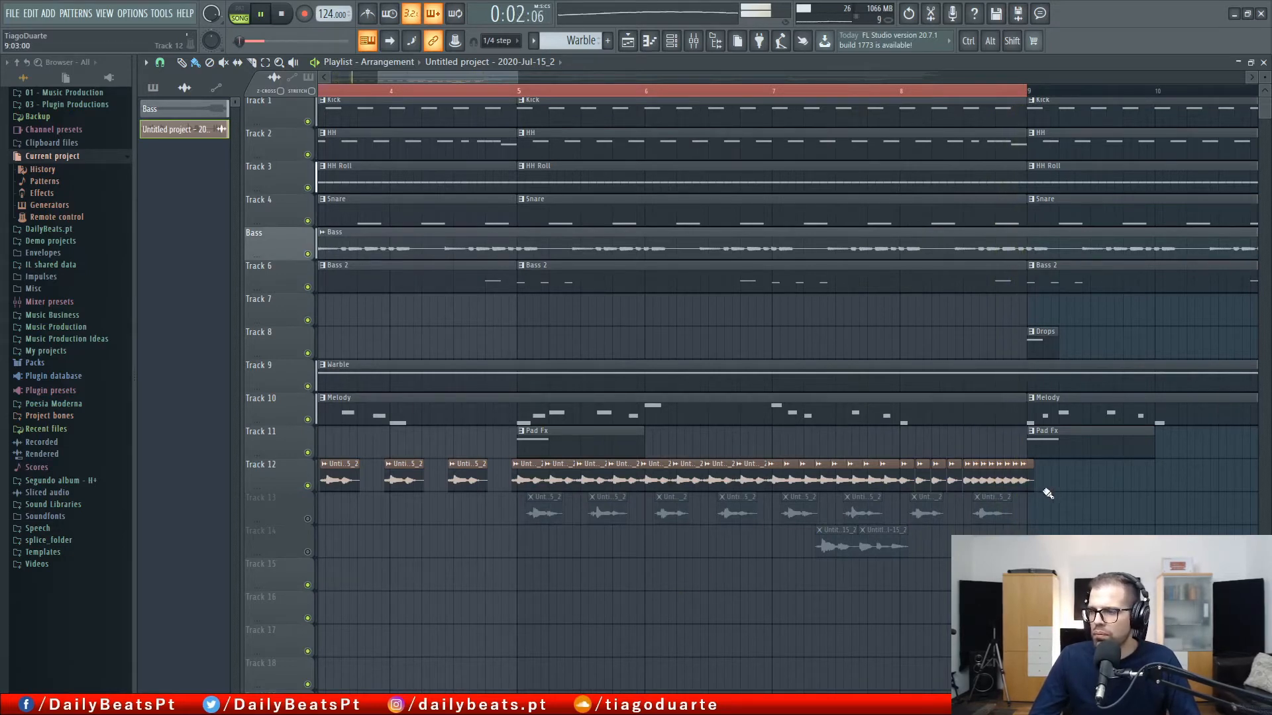
Clear the later bar 8 clips on Track 12 and refill up to bar 9 with copies every quarter beat
{"action": "scroll", "coordinate": [663, 478], "scroll_direction": "down", "scroll_amount": 3}
{"action": "left_click_drag", "start_coordinate": [843, 474], "coordinate": [306, 486]}
{"action": "left_click", "coordinate": [390, 594], "text": "ctrl"}
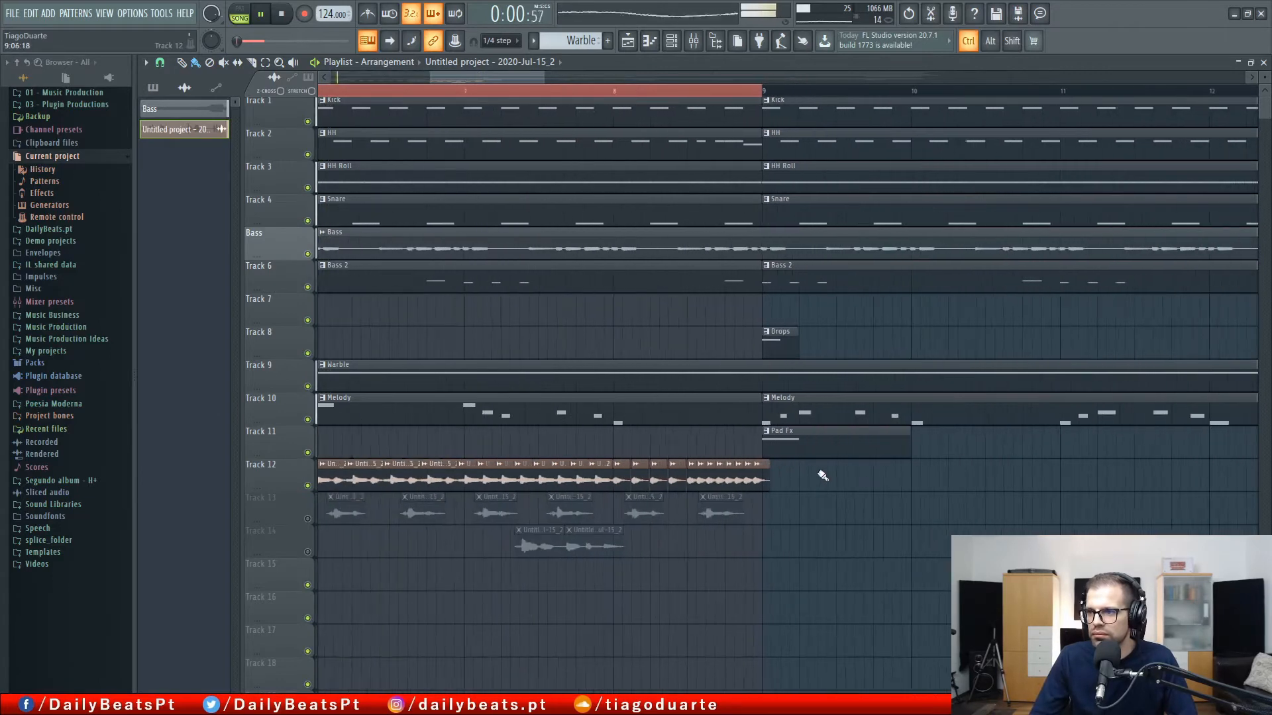
{"action": "left_click_drag", "start_coordinate": [808, 486], "coordinate": [562, 478]}
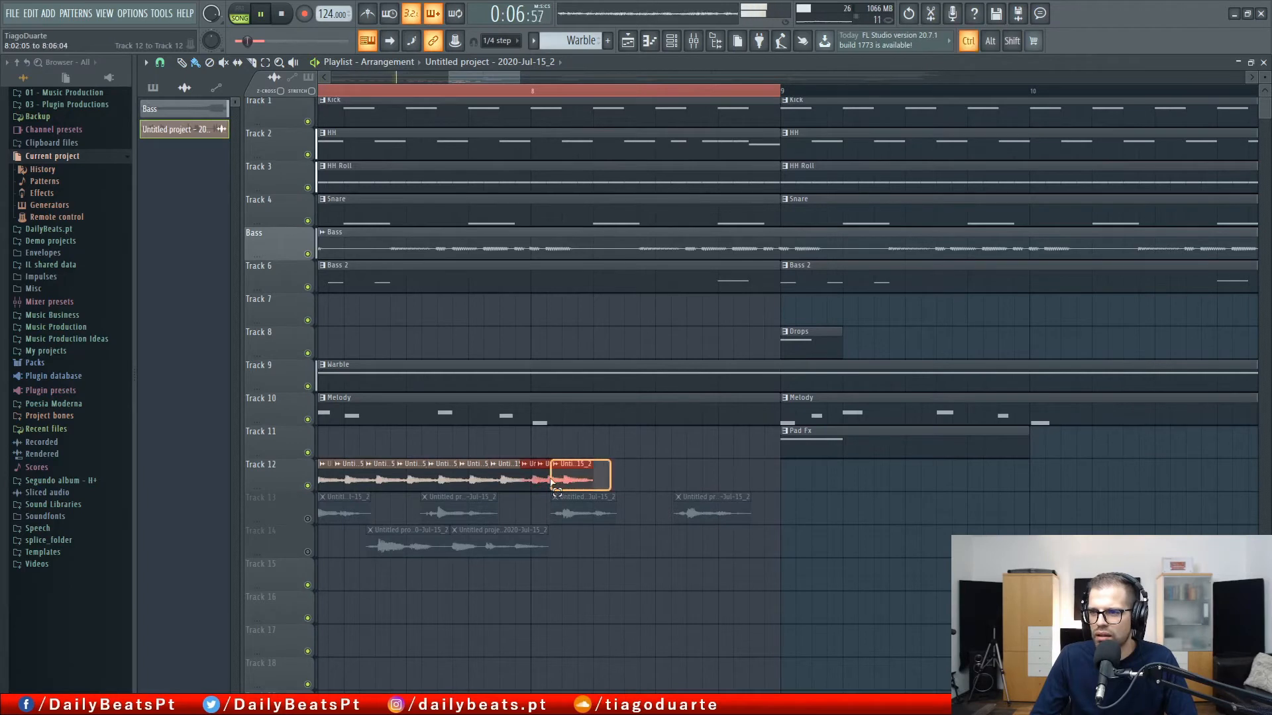
{"action": "left_click_drag", "start_coordinate": [571, 480], "coordinate": [789, 481]}
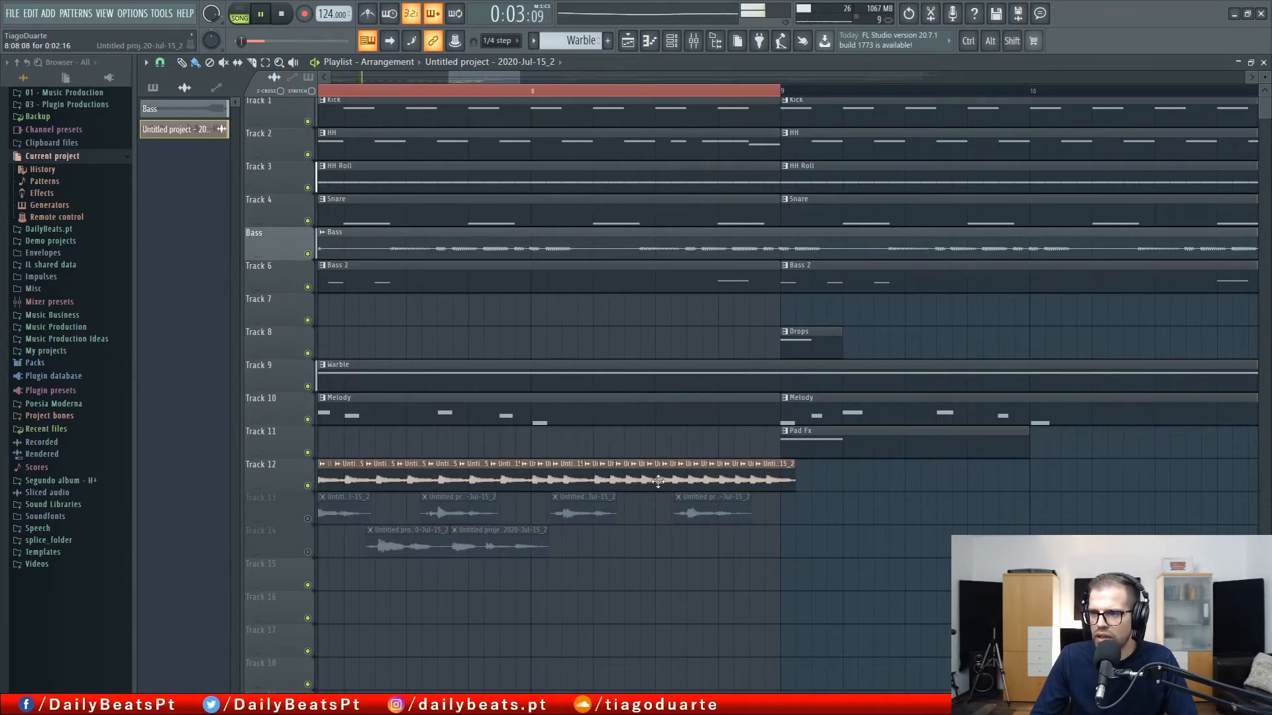
Select the Track 12 clips in bar 8, trim their starts to the grid and end the last one at bar 9
{"action": "left_click_drag", "start_coordinate": [825, 493], "coordinate": [657, 489]}
{"action": "left_click_drag", "start_coordinate": [550, 485], "coordinate": [593, 491]}
{"action": "scroll", "coordinate": [569, 494], "scroll_direction": "up", "scroll_amount": 3}
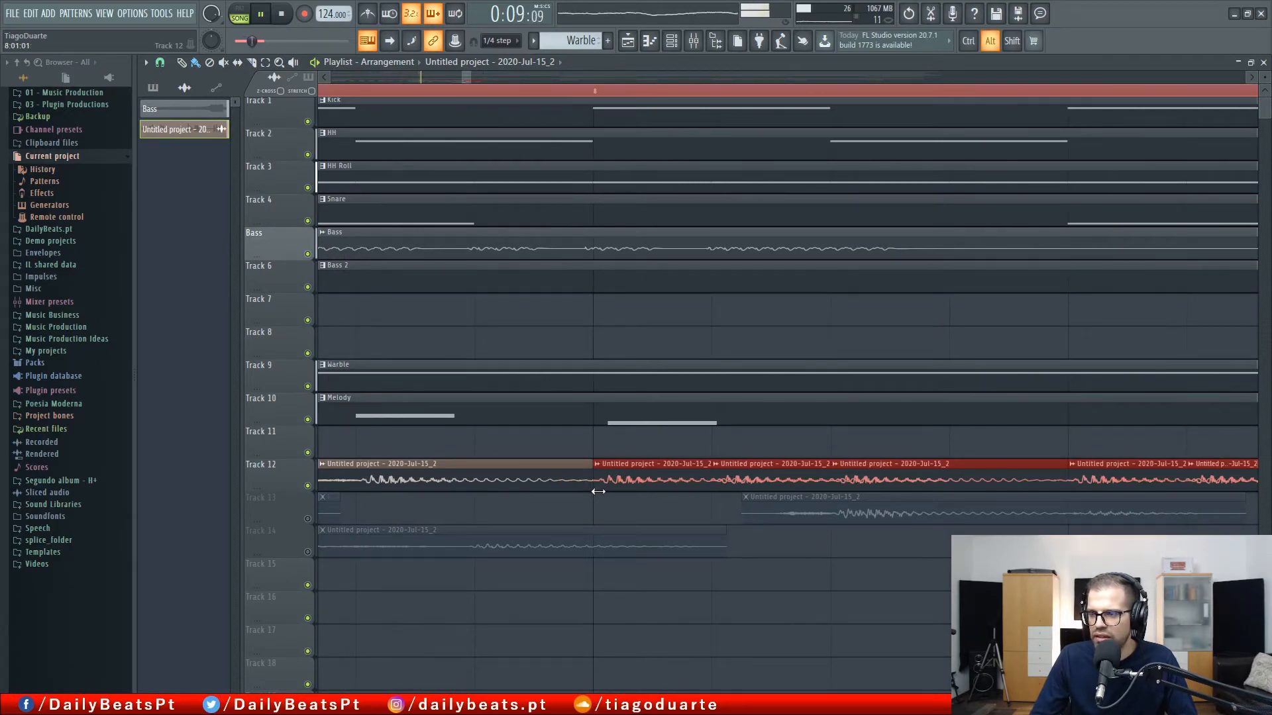
{"action": "scroll", "coordinate": [617, 495], "scroll_direction": "down", "scroll_amount": 3}
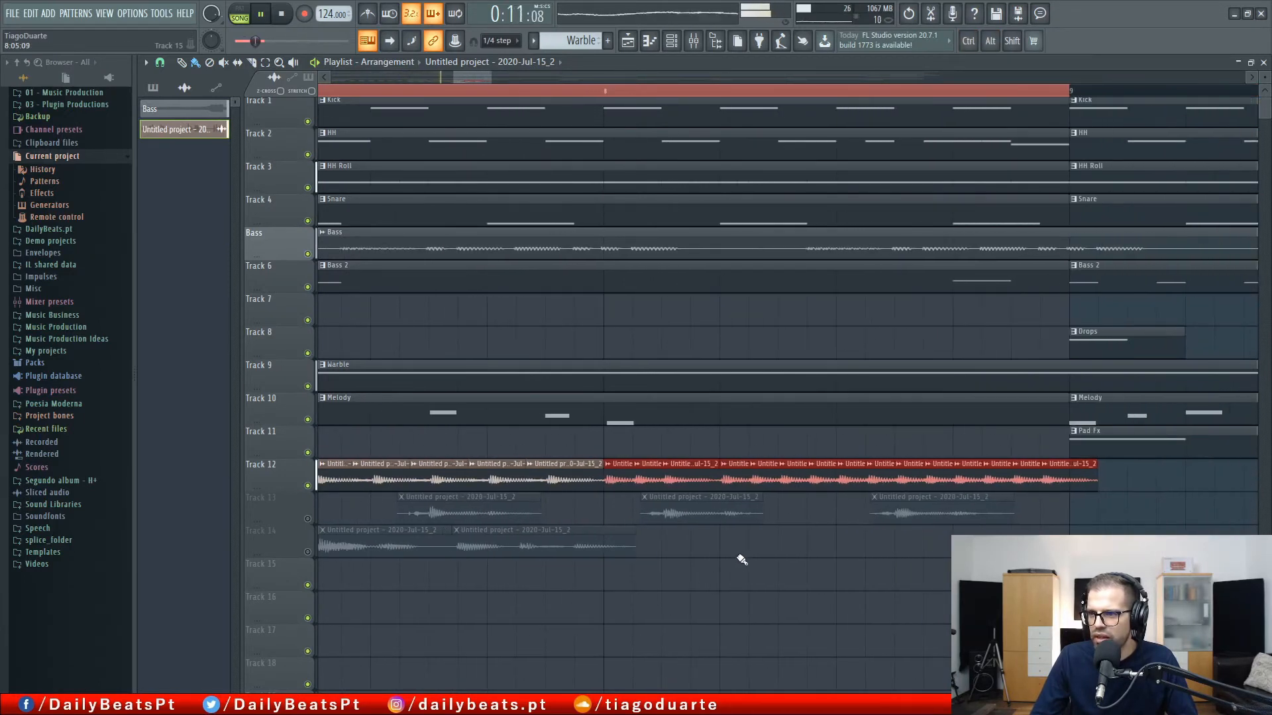
{"action": "left_click_drag", "start_coordinate": [1098, 490], "coordinate": [1068, 490]}
{"action": "key", "text": "ctrl+d"}
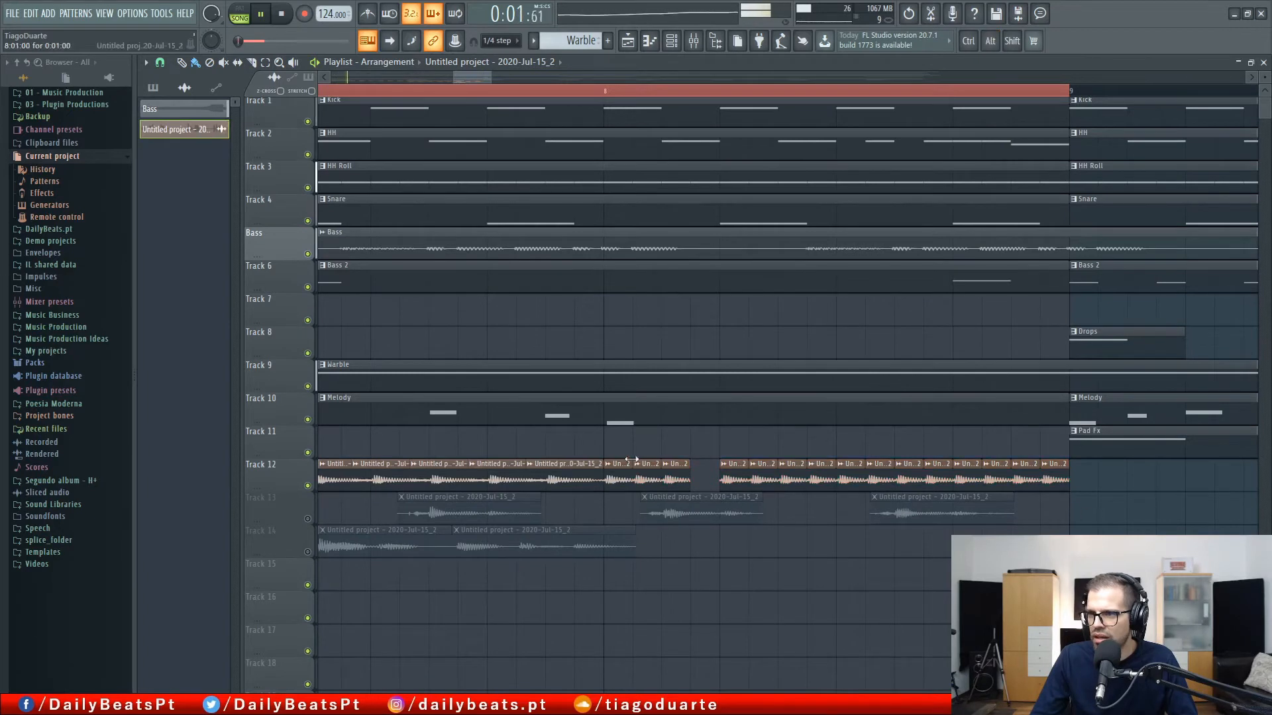
Slice off the lead-ins of the Track 12 clips in bar 7 at each half beat
{"action": "scroll", "coordinate": [577, 451], "scroll_direction": "down", "scroll_amount": 3}
{"action": "left_click_drag", "start_coordinate": [593, 457], "coordinate": [736, 458]}
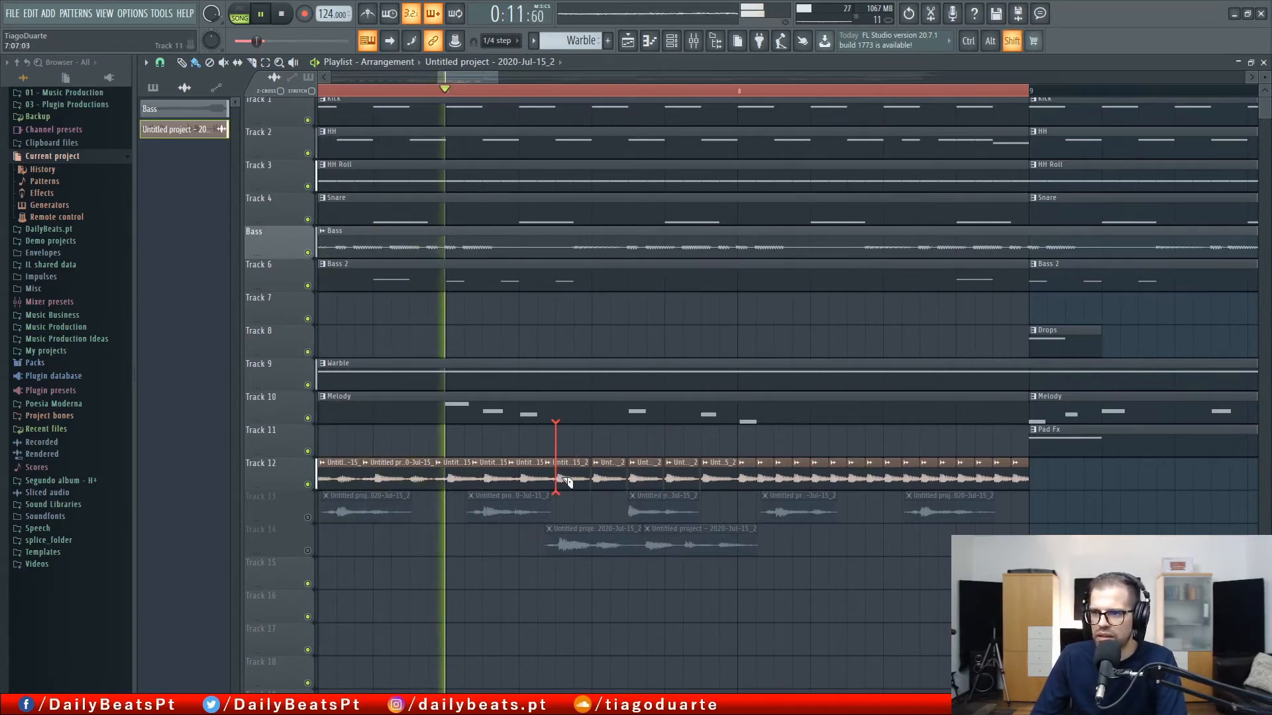
{"action": "left_click_drag", "start_coordinate": [520, 462], "coordinate": [520, 469]}
{"action": "left_click_drag", "start_coordinate": [484, 421], "coordinate": [446, 465]}
{"action": "left_click_drag", "start_coordinate": [409, 422], "coordinate": [411, 457]}
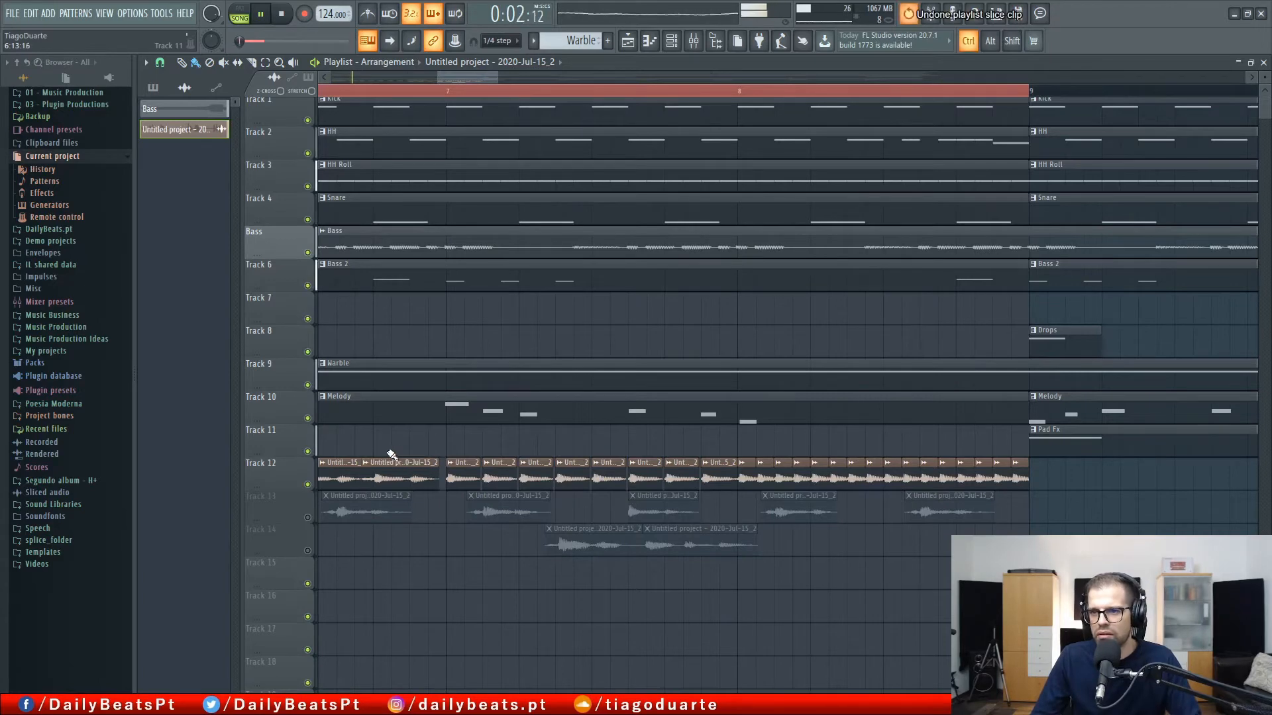
{"action": "left_click_drag", "start_coordinate": [444, 451], "coordinate": [689, 464]}
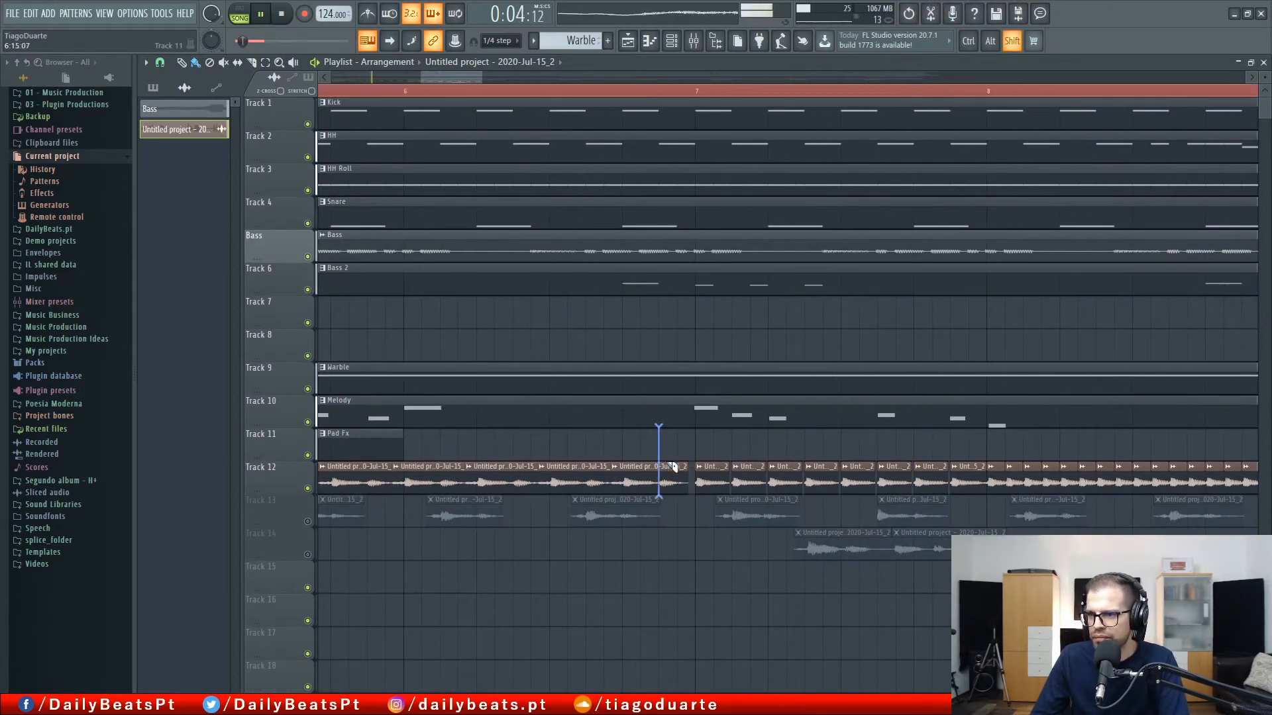
{"action": "left_click_drag", "start_coordinate": [782, 457], "coordinate": [591, 446]}
Select the sliced Track 12 clips in bar 7 and lengthen them so each one reaches the next
{"action": "scroll", "coordinate": [509, 461], "scroll_direction": "up", "scroll_amount": 6}
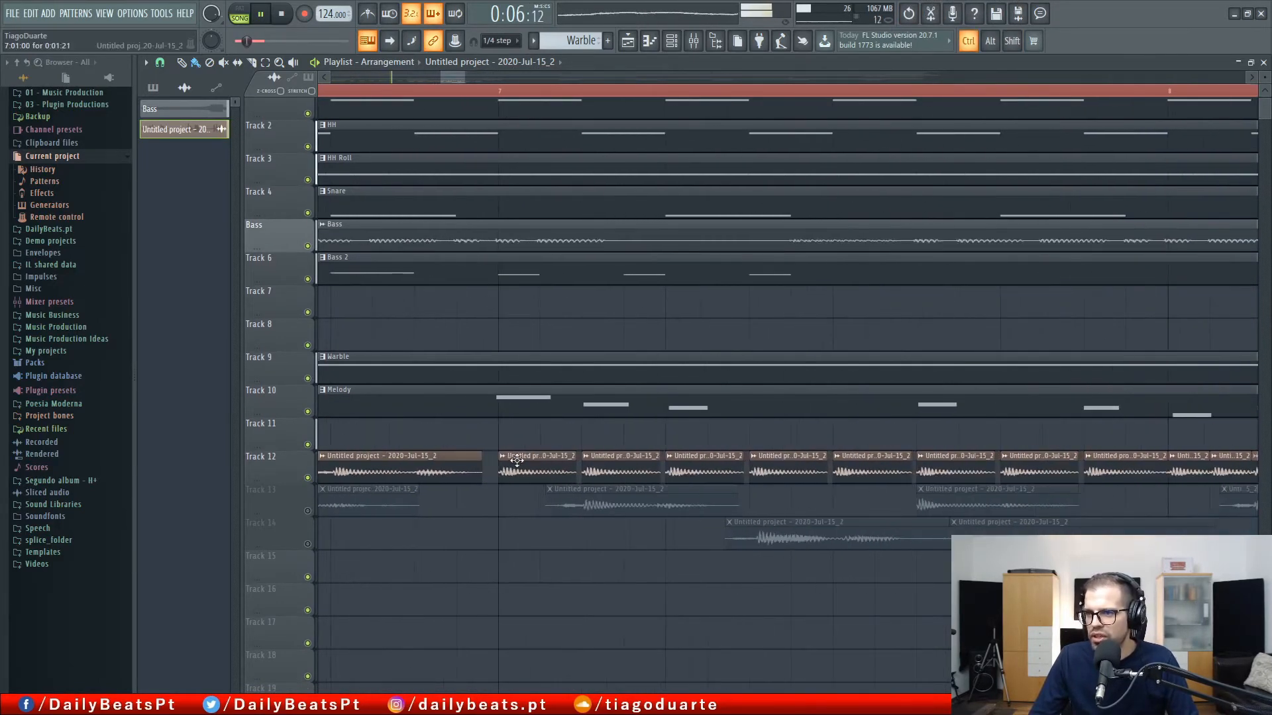
{"action": "left_click_drag", "start_coordinate": [515, 421], "coordinate": [1164, 468]}
{"action": "left_click_drag", "start_coordinate": [1026, 455], "coordinate": [763, 452]}
{"action": "scroll", "coordinate": [987, 453], "scroll_direction": "down", "scroll_amount": 6}
{"action": "left_click_drag", "start_coordinate": [926, 434], "coordinate": [691, 454]}
{"action": "scroll", "coordinate": [715, 455], "scroll_direction": "up", "scroll_amount": 4}
{"action": "left_click_drag", "start_coordinate": [1043, 456], "coordinate": [621, 451]}
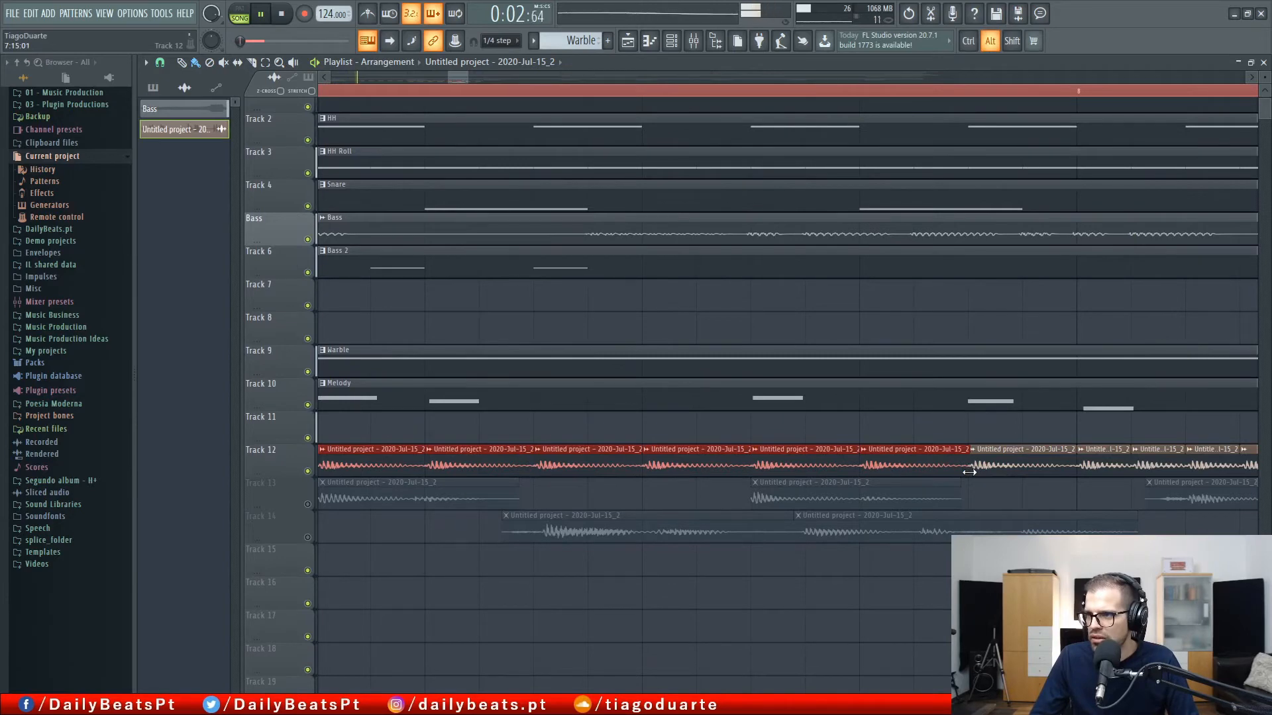
Extend the start of the Track 12 clip at bar 7 backward and lengthen the preceding clip to meet it
{"action": "scroll", "coordinate": [563, 474], "scroll_direction": "down", "scroll_amount": 3}
{"action": "left_click_drag", "start_coordinate": [398, 470], "coordinate": [721, 477]}
{"action": "scroll", "coordinate": [727, 483], "scroll_direction": "up", "scroll_amount": 3}
{"action": "scroll", "coordinate": [745, 493], "scroll_direction": "up", "scroll_amount": 3}
{"action": "left_click_drag", "start_coordinate": [804, 482], "coordinate": [732, 482]}
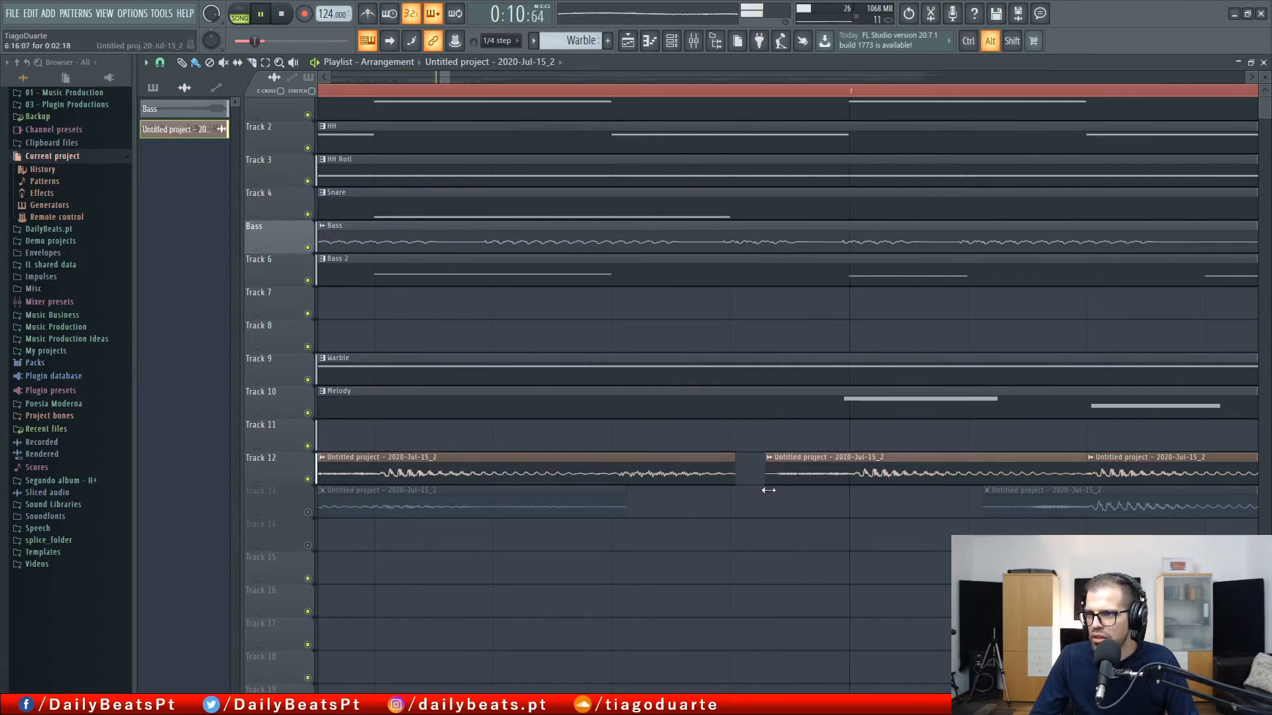
{"action": "left_click_drag", "start_coordinate": [737, 483], "coordinate": [768, 486]}
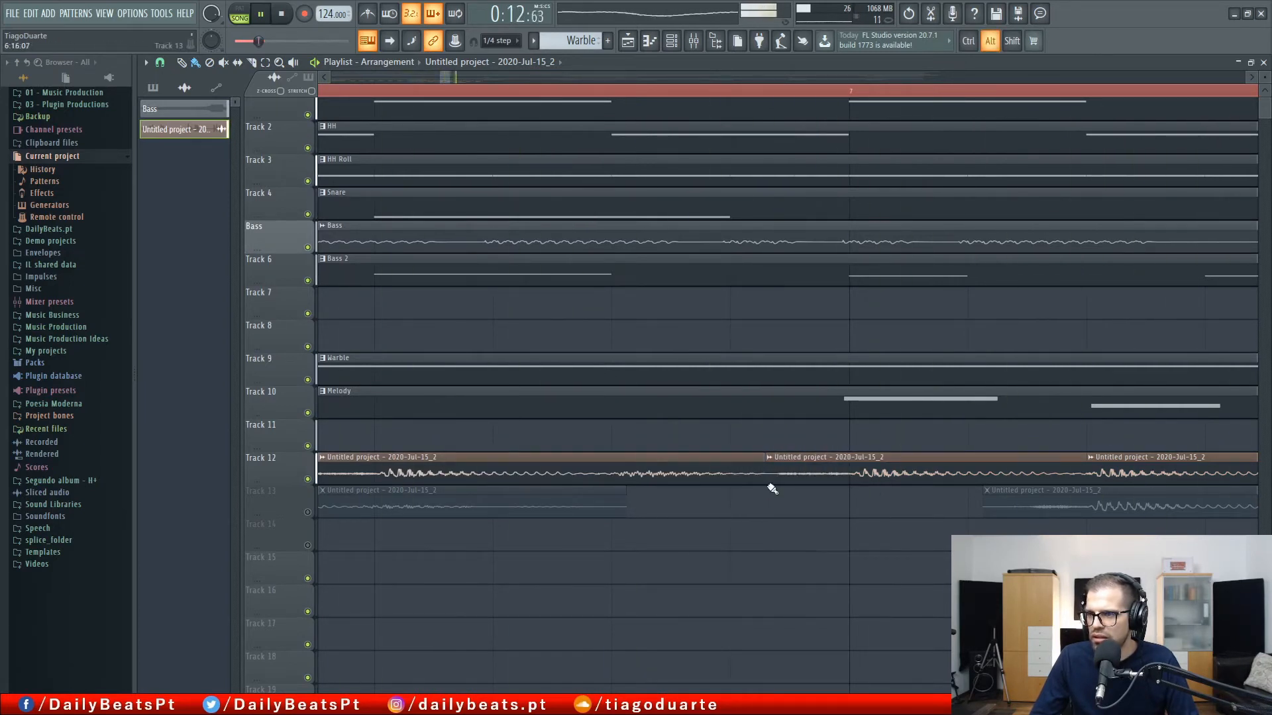
{"action": "scroll", "coordinate": [806, 516], "scroll_direction": "down", "scroll_amount": 5}
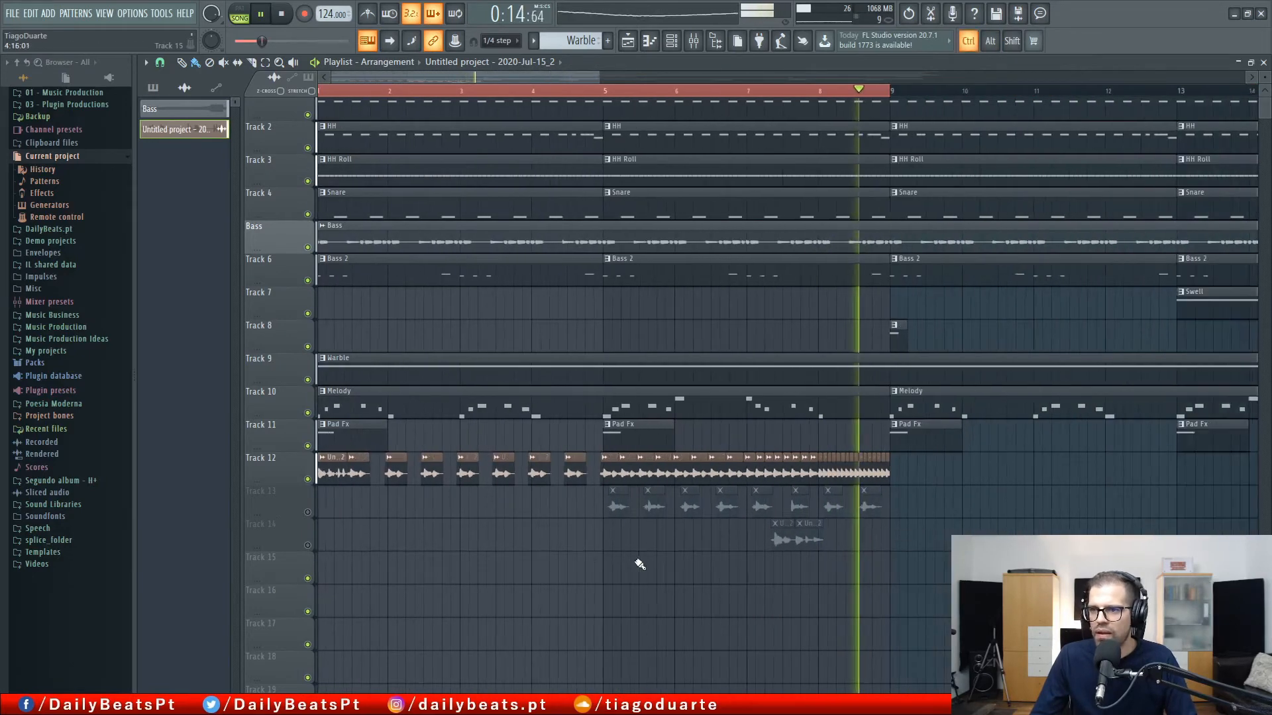
{"action": "scroll", "coordinate": [640, 564], "scroll_direction": "down", "scroll_amount": 2}
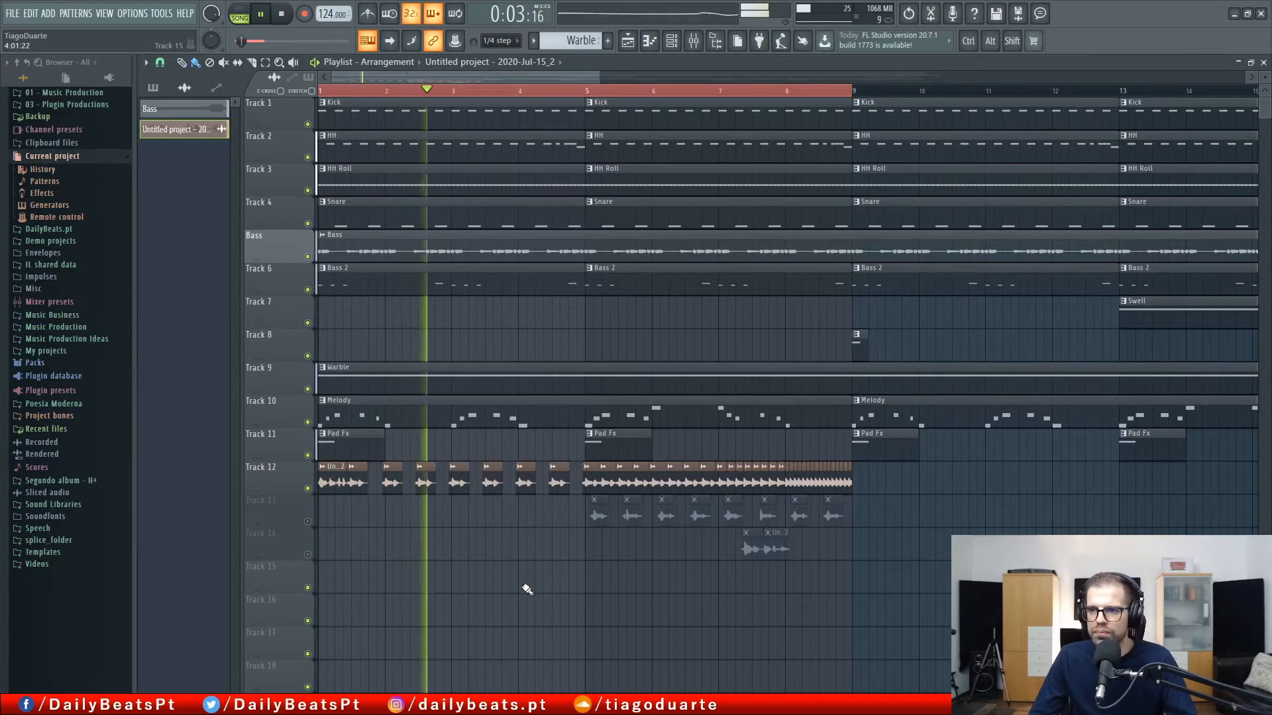
Close the playlist, lower the mixer insert 17 fader to about -21 dB and name the insert Jungle
{"action": "key", "text": "F5"}
{"action": "left_click_drag", "start_coordinate": [685, 498], "coordinate": [685, 504]}
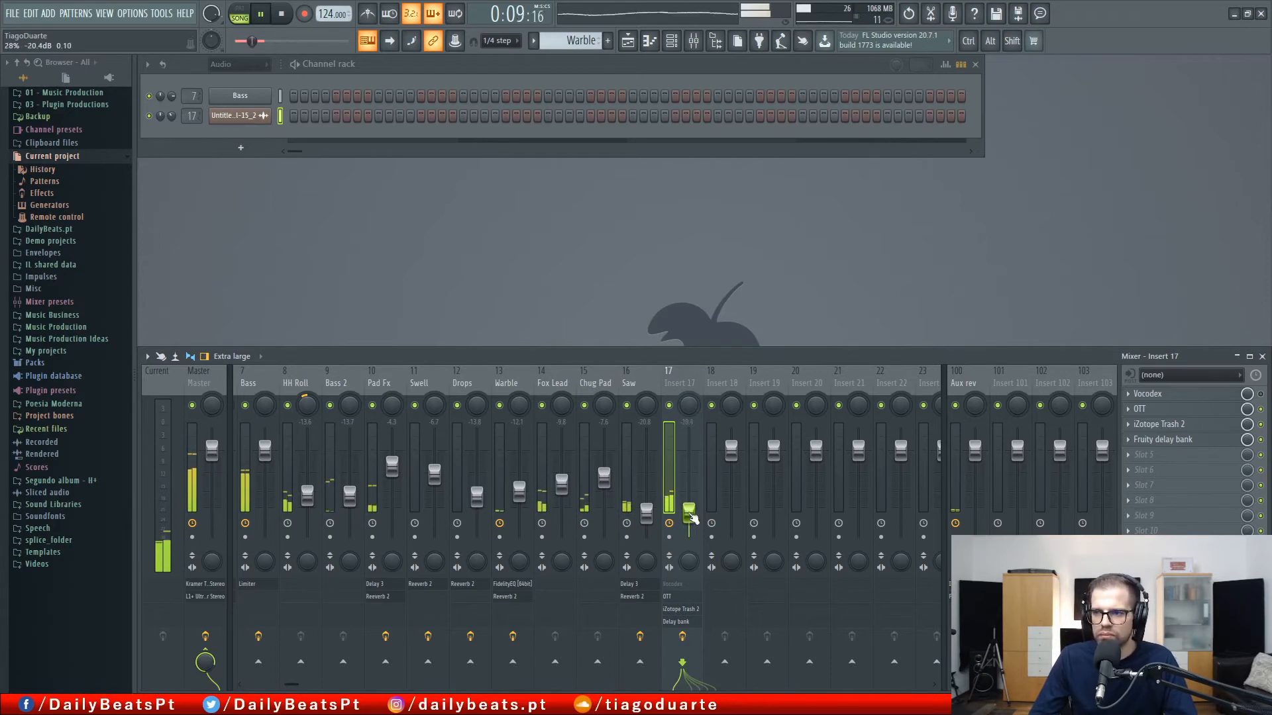
{"action": "double_click", "coordinate": [681, 388]}
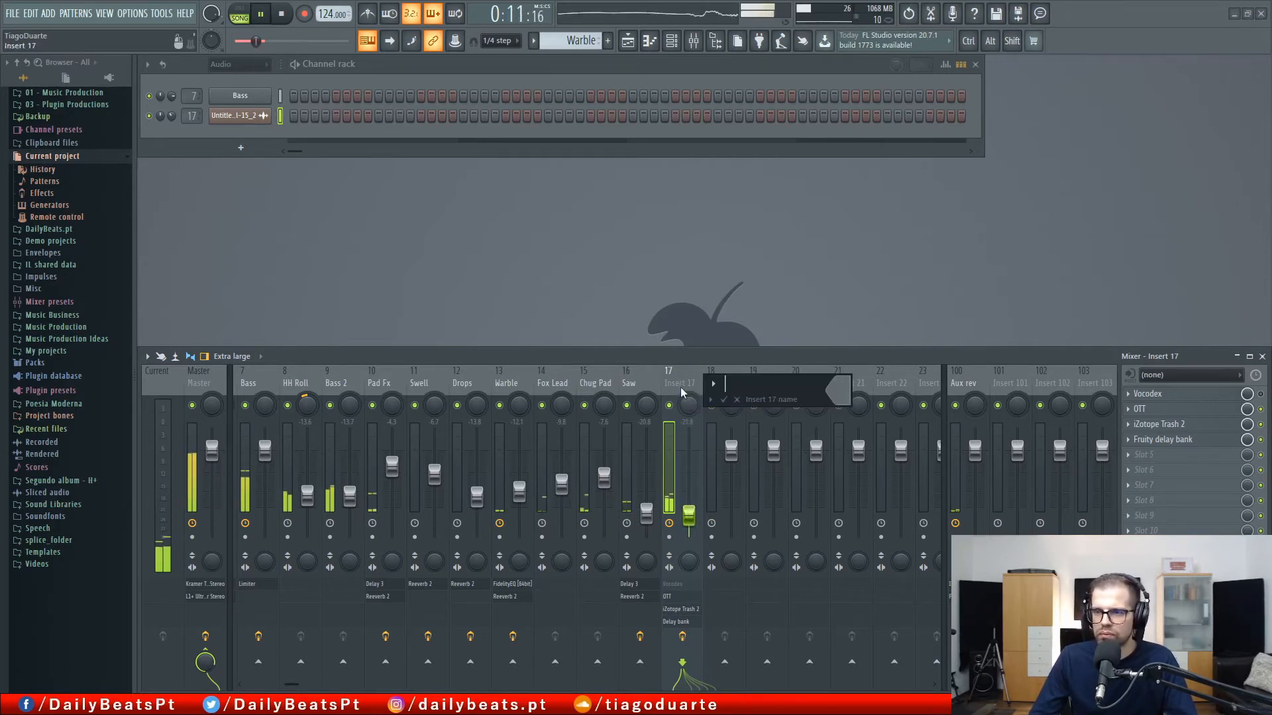
{"action": "type", "text": "Jungle"}
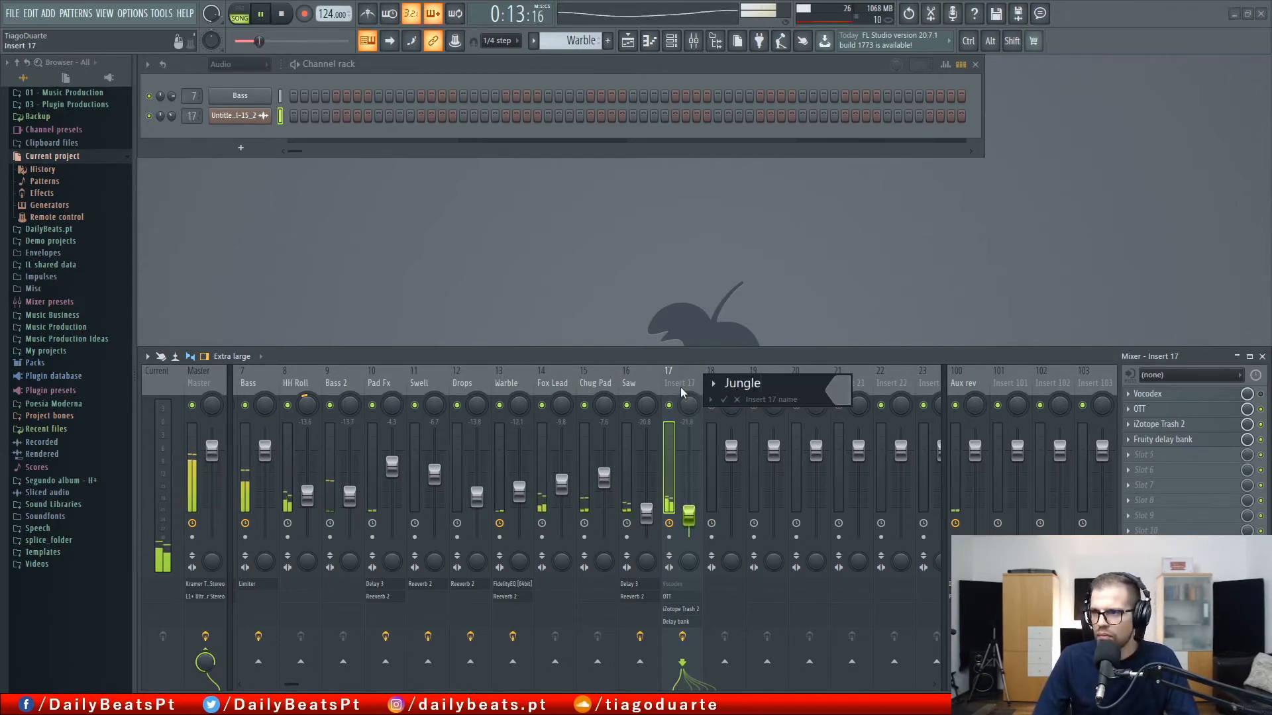
{"action": "key", "text": "Return"}
{"action": "mouse_move", "coordinate": [683, 385]}
{"action": "left_mouse_down"}
{"action": "mouse_move", "coordinate": [429, 391]}
{"action": "mouse_move", "coordinate": [683, 386]}
{"action": "left_mouse_up"}
Set the REC mixer insert's audio input to (none)
{"action": "scroll", "coordinate": [682, 386], "scroll_direction": "left", "scroll_amount": 6}
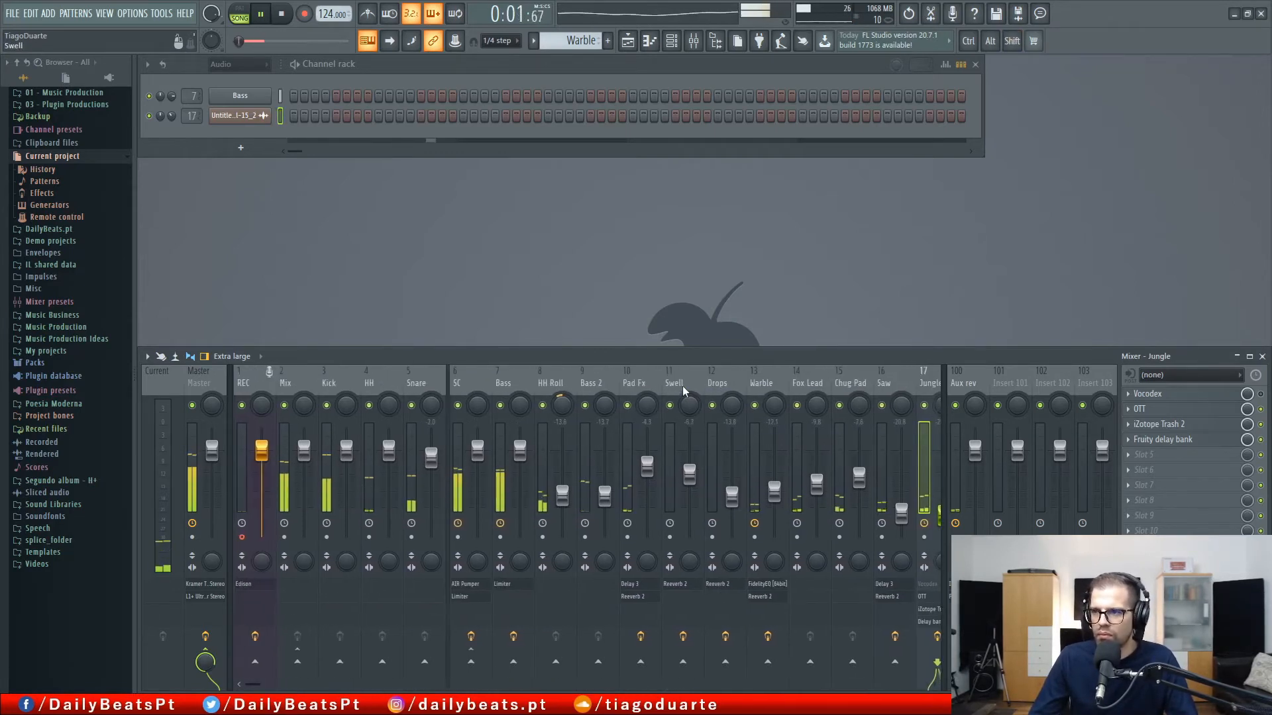
{"action": "left_click_drag", "start_coordinate": [946, 484], "coordinate": [1006, 488]}
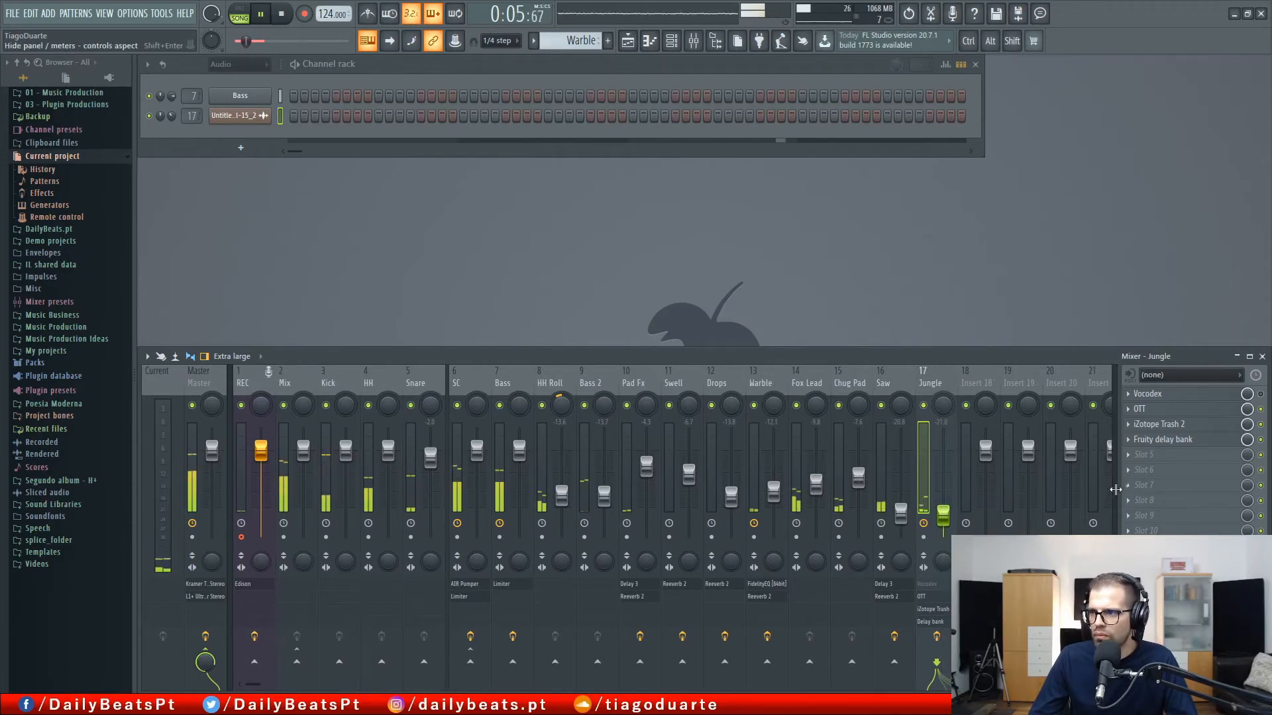
{"action": "left_click", "coordinate": [1114, 490]}
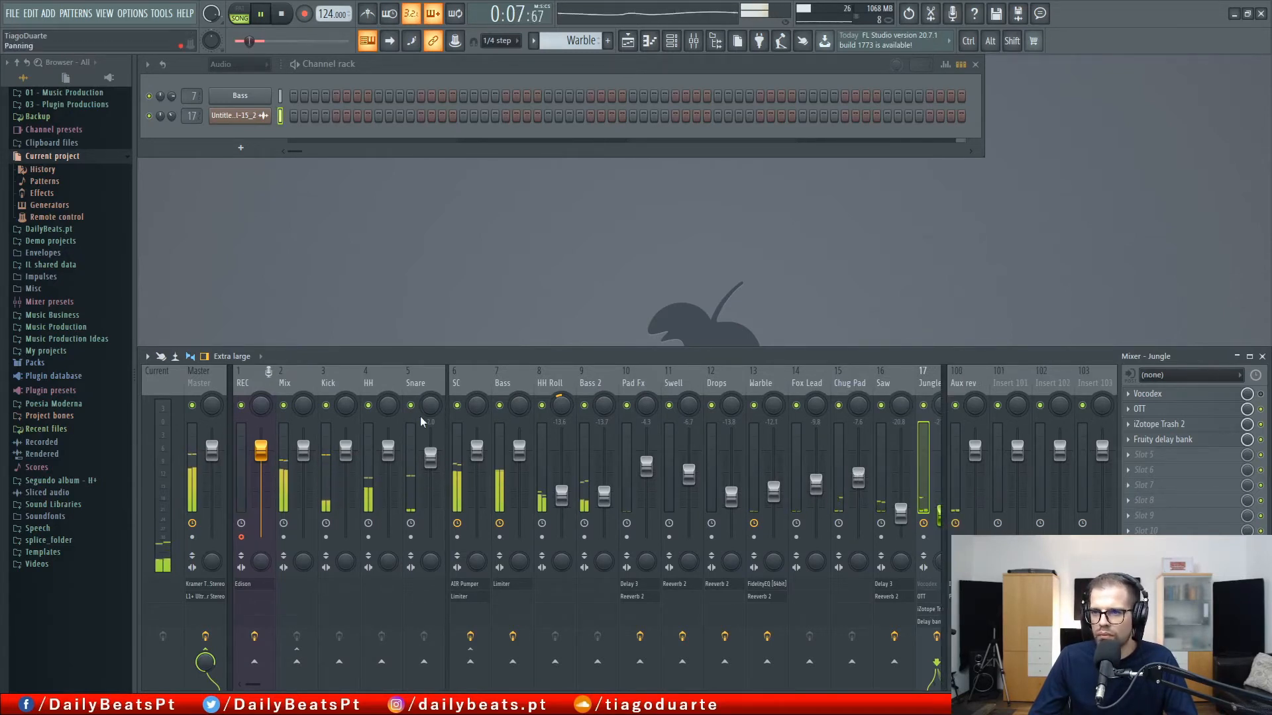
{"action": "left_click", "coordinate": [240, 384]}
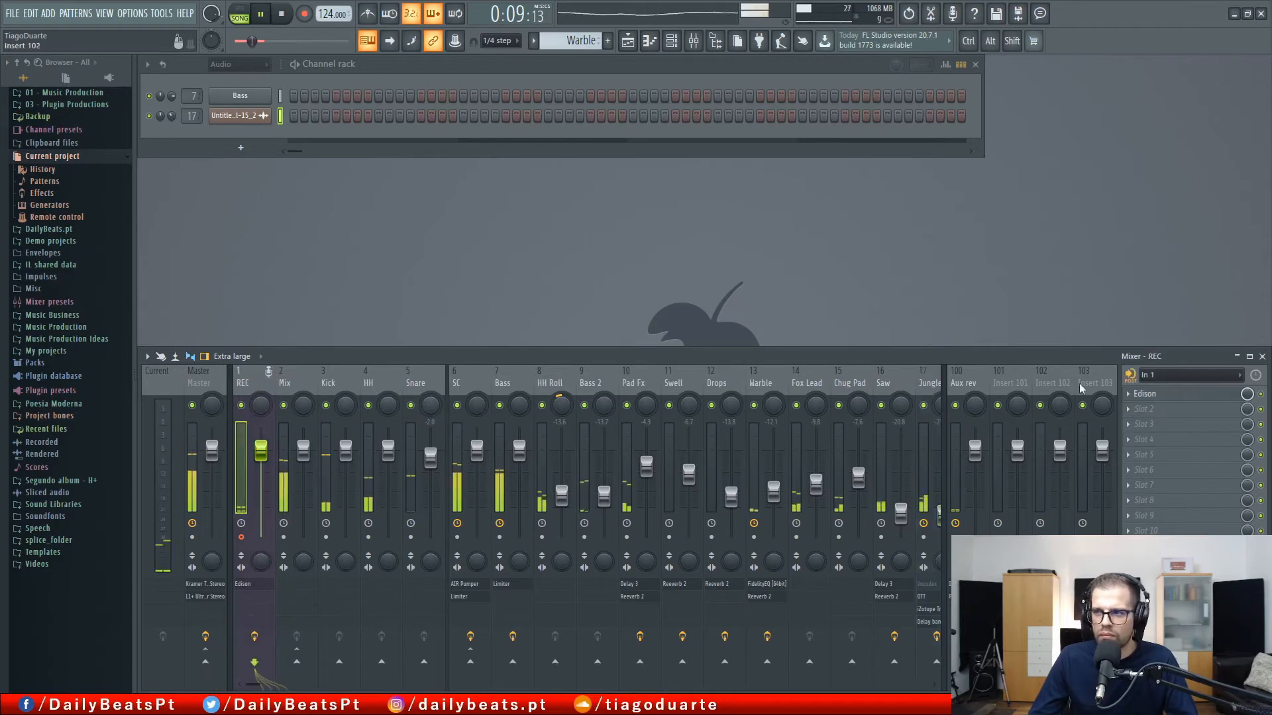
{"action": "left_click", "coordinate": [1181, 377]}
{"action": "left_click", "coordinate": [1166, 454]}
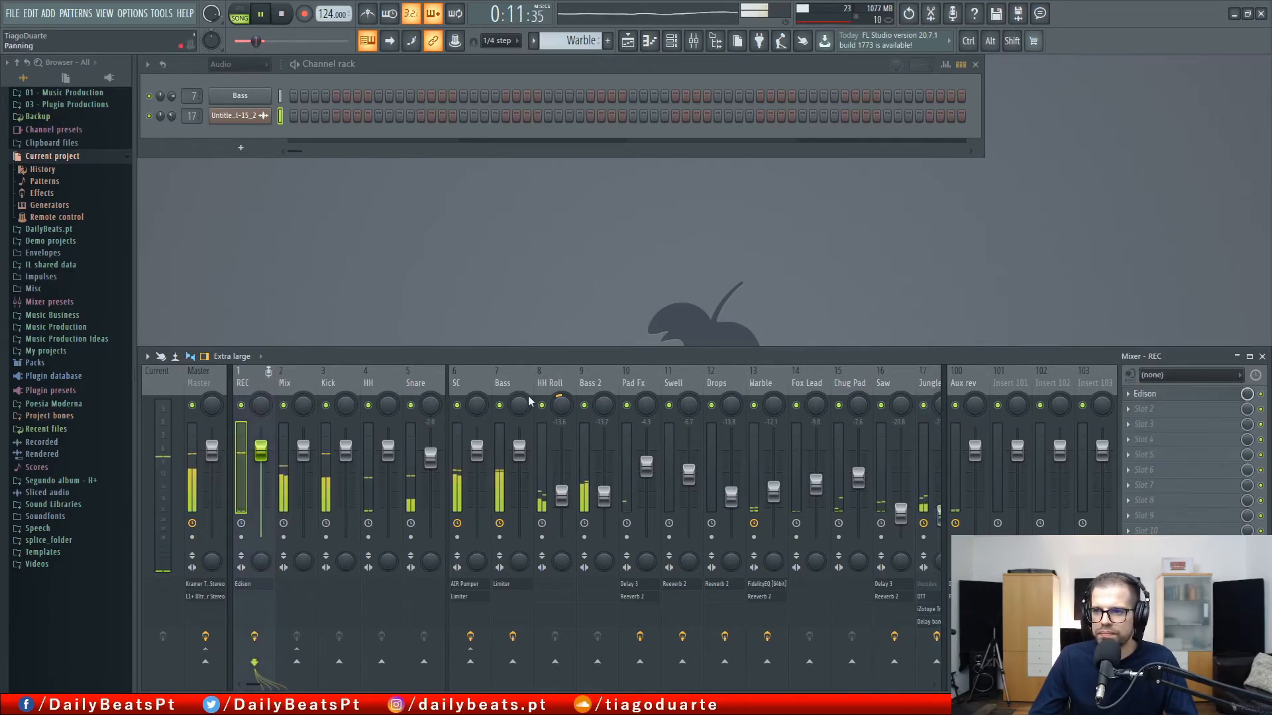
Inspect the Jungle mixer insert, open the playlist, and mute and unmute Track 12 to compare the mix with and without it
{"action": "scroll", "coordinate": [677, 384], "scroll_direction": "down", "scroll_amount": 3}
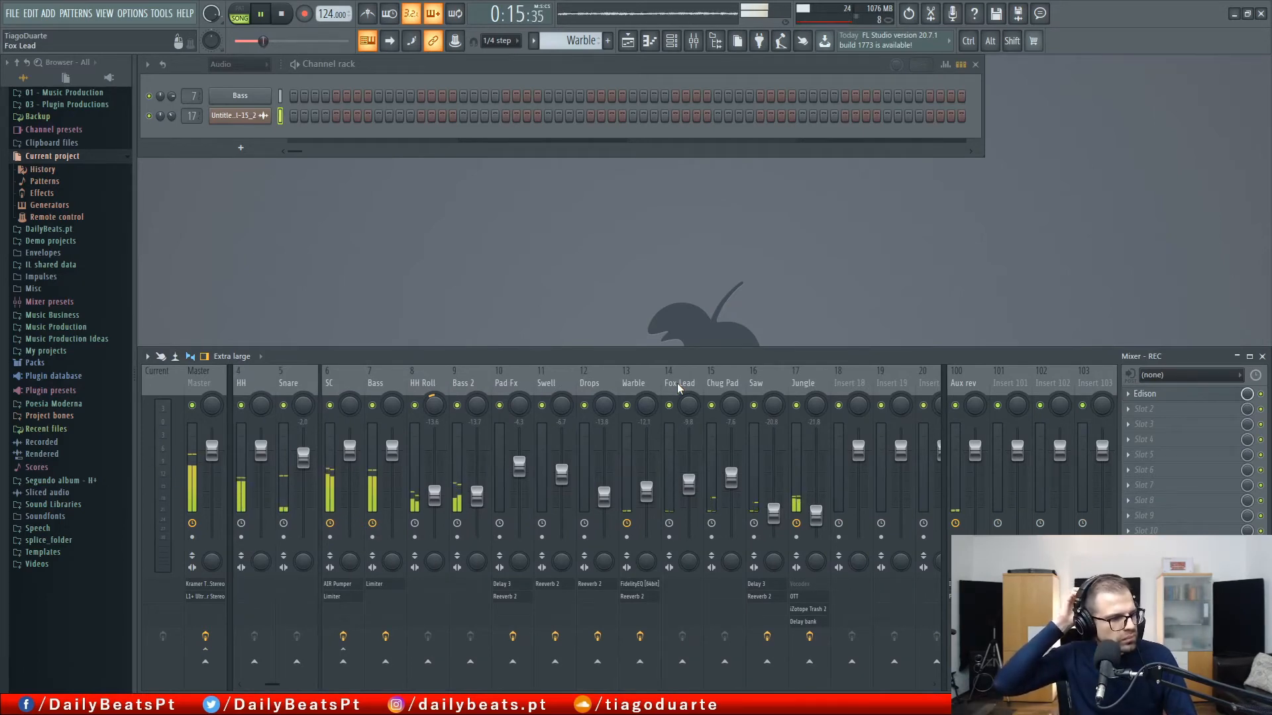
{"action": "left_click", "coordinate": [807, 384]}
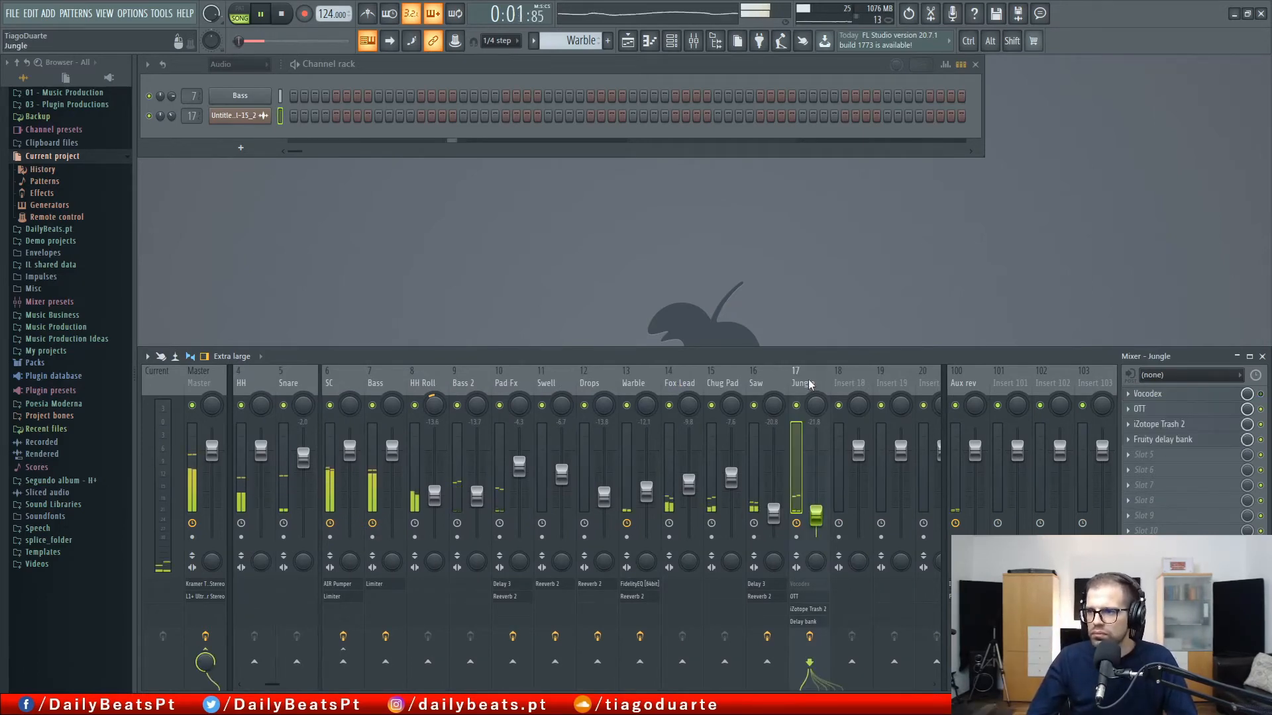
{"action": "left_click", "coordinate": [629, 41]}
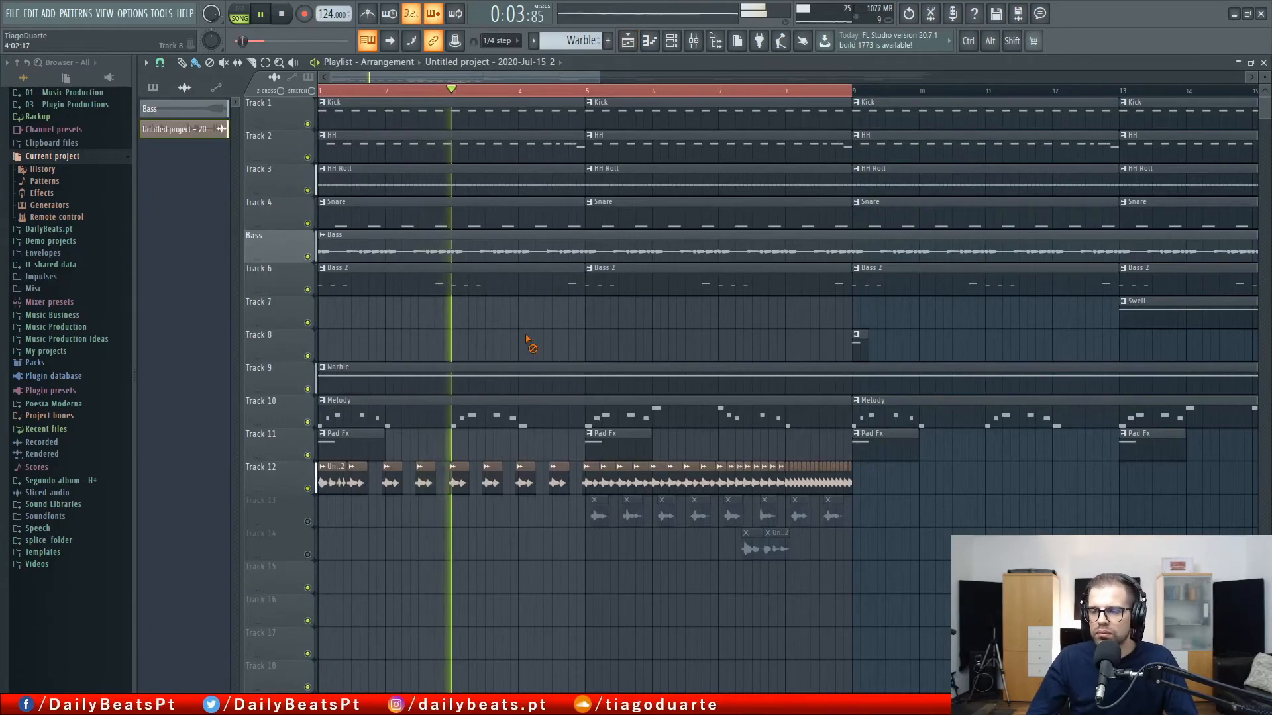
{"action": "scroll", "coordinate": [529, 338], "scroll_direction": "down", "scroll_amount": 3}
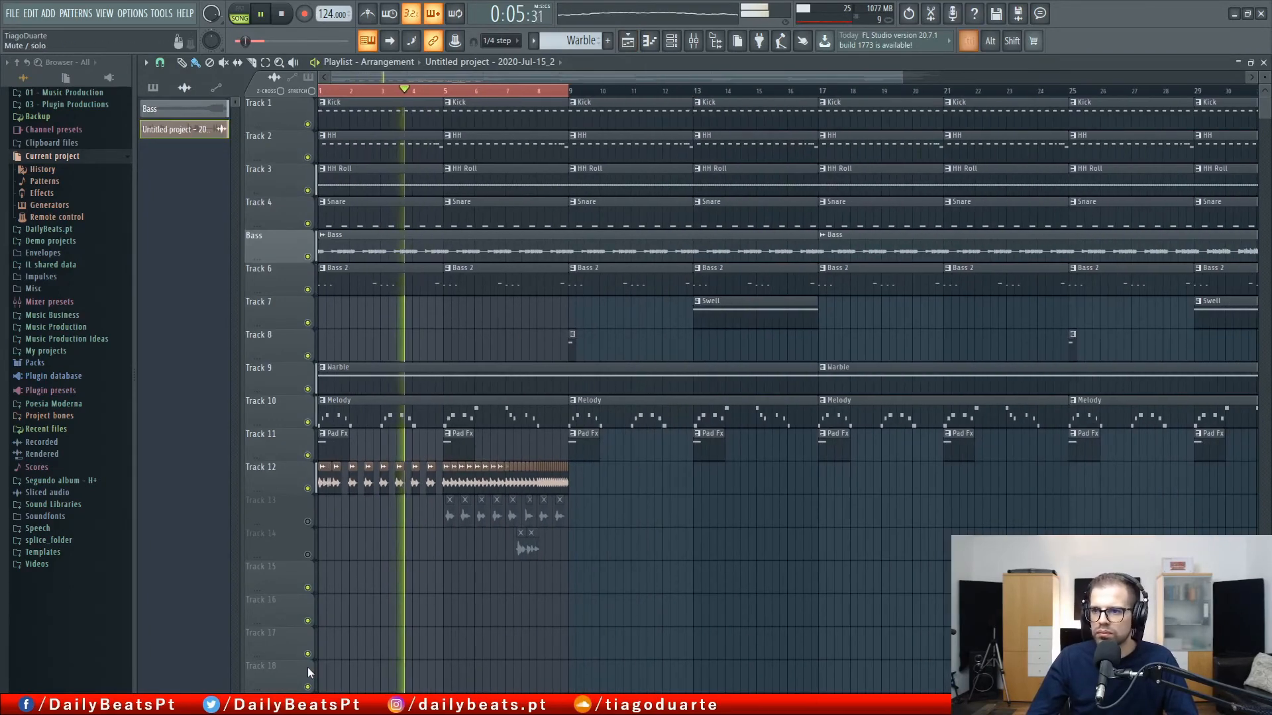
{"action": "left_click", "coordinate": [307, 488]}
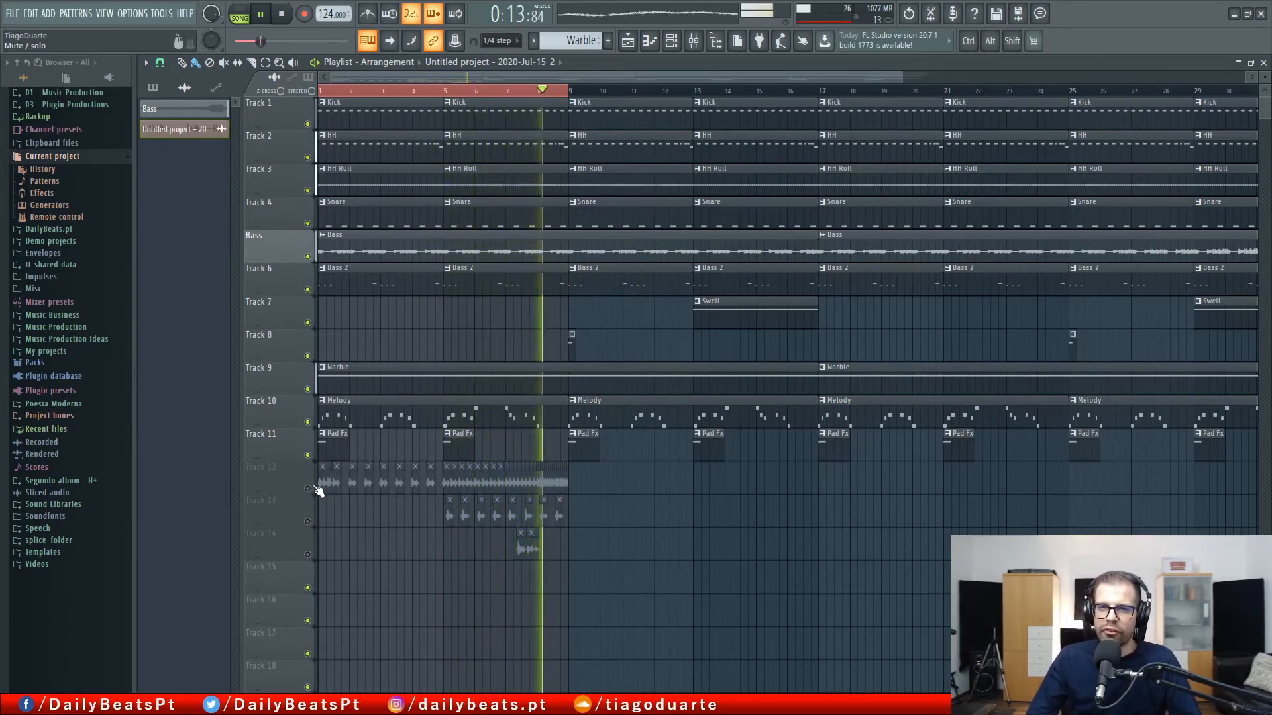
{"action": "left_click", "coordinate": [316, 487]}
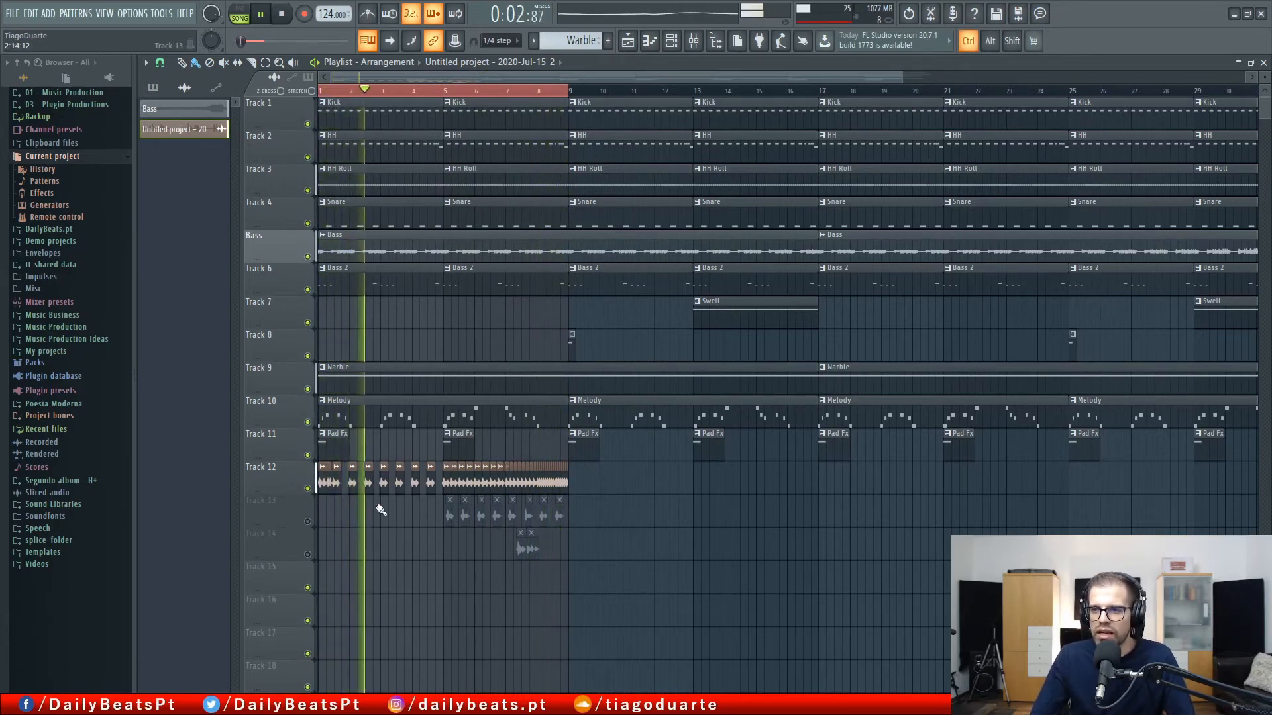
{"action": "scroll", "coordinate": [378, 506], "scroll_direction": "up", "scroll_amount": 3}
{"action": "left_click_drag", "start_coordinate": [861, 491], "coordinate": [664, 474]}
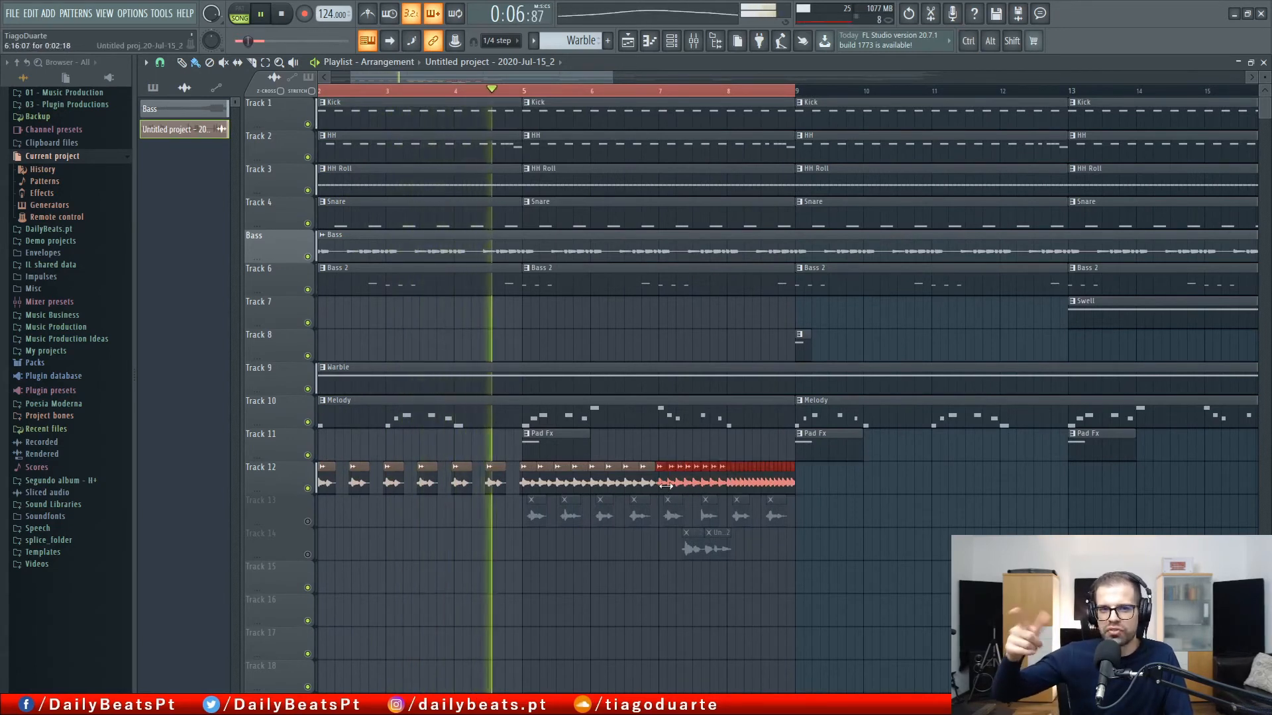
{"action": "key", "text": "ctrl+d"}
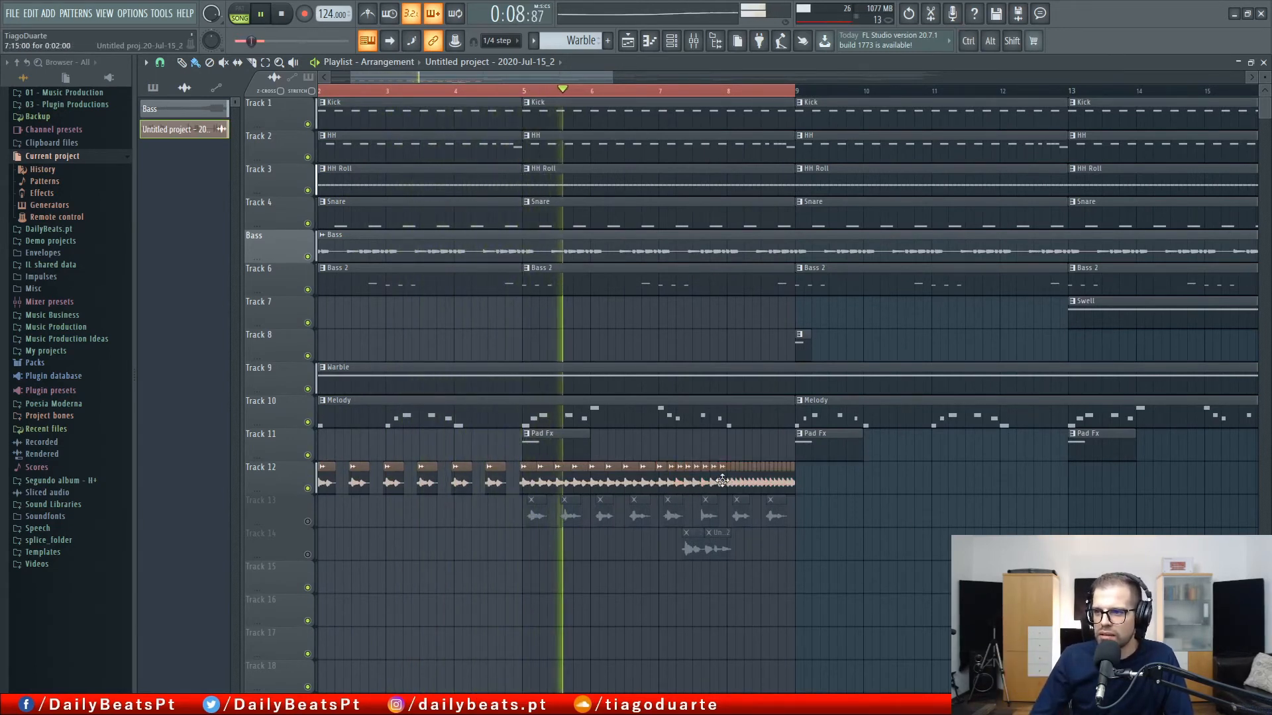
Open the channel settings of the Track 12 audio clip, stop playback and create an automation clip for its channel pitch
{"action": "double_click", "coordinate": [720, 477]}
{"action": "left_click_drag", "start_coordinate": [324, 90], "coordinate": [306, 108]}
{"action": "right_click", "coordinate": [308, 90]}
{"action": "left_click", "coordinate": [316, 102]}
{"action": "left_click_drag", "start_coordinate": [300, 69], "coordinate": [400, 60]}
{"action": "key", "text": "space"}
{"action": "right_click", "coordinate": [415, 85]}
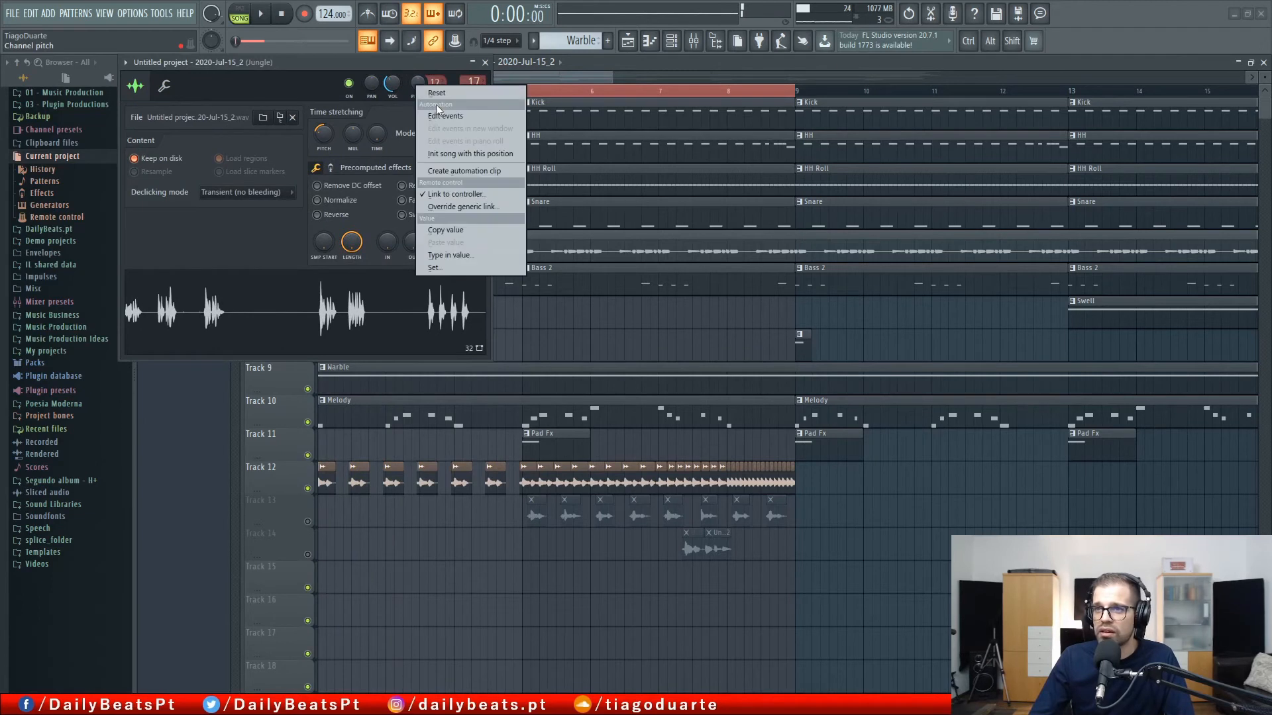
{"action": "left_click", "coordinate": [461, 172]}
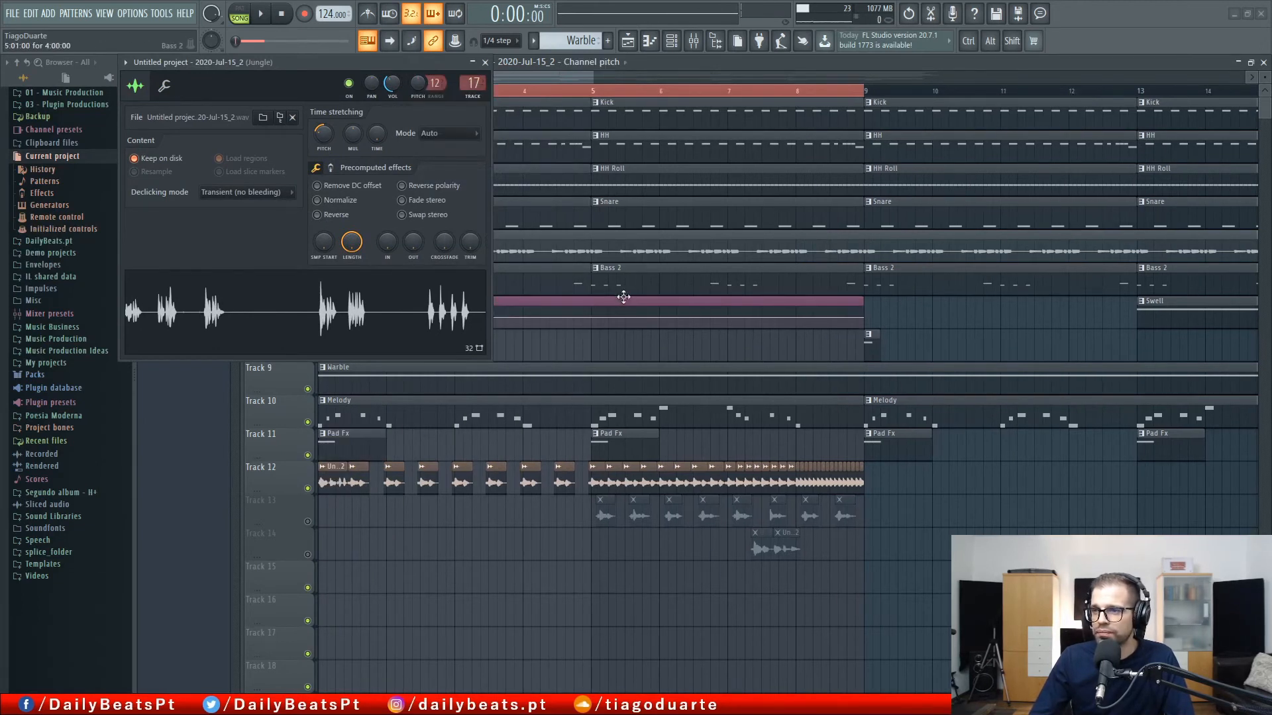
Place the channel pitch automation clip on Track 15, move that track directly below Track 12 and group it with it
{"action": "left_click_drag", "start_coordinate": [570, 538], "coordinate": [535, 555]}
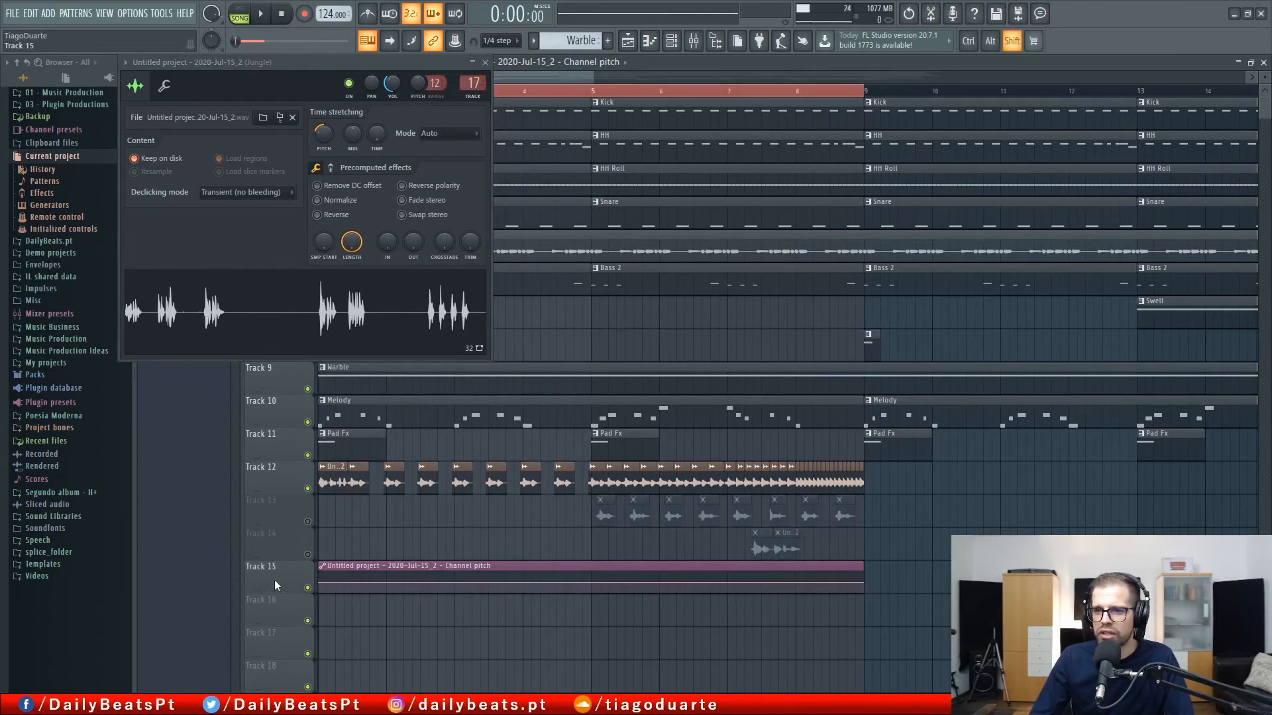
{"action": "scroll", "coordinate": [275, 583], "scroll_direction": "up", "scroll_amount": 1, "text": "shift"}
{"action": "scroll", "coordinate": [276, 544], "scroll_direction": "up", "scroll_amount": 1, "text": "shift"}
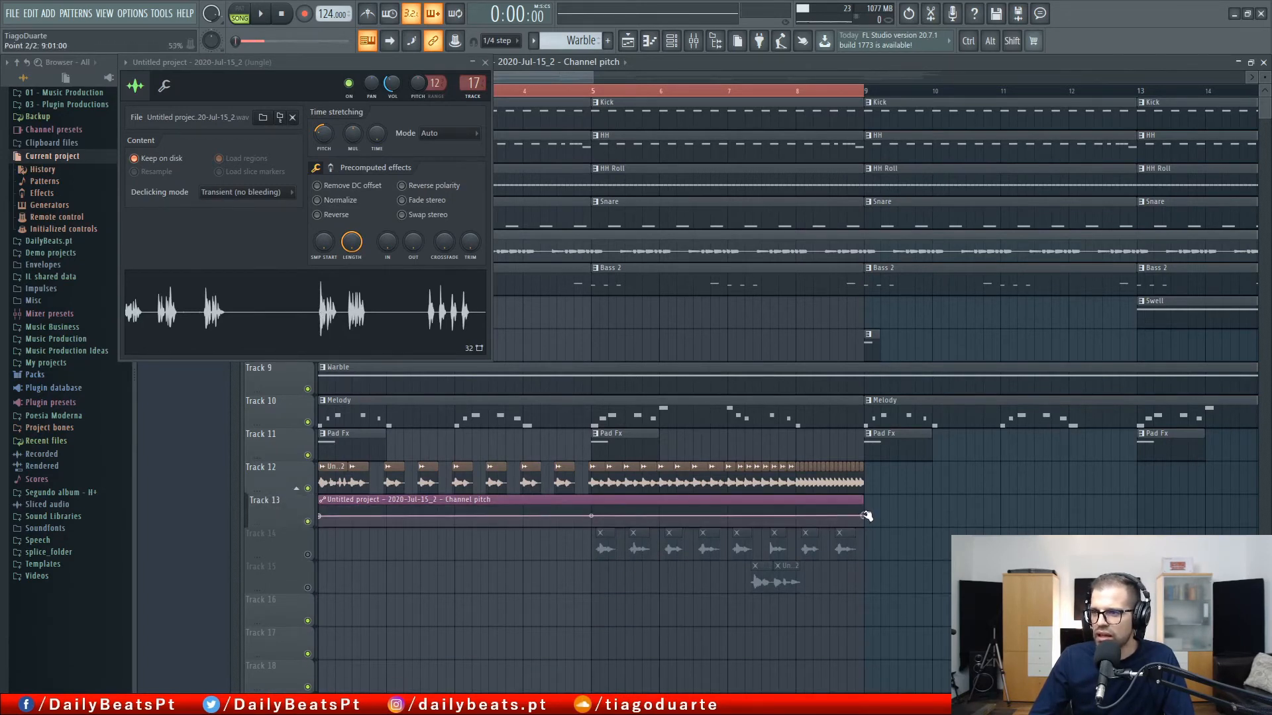
Raise the channel pitch automation's end point at bar 9 in a gradual curve, start playback and close the channel settings
{"action": "left_click_drag", "start_coordinate": [866, 517], "coordinate": [861, 497]}
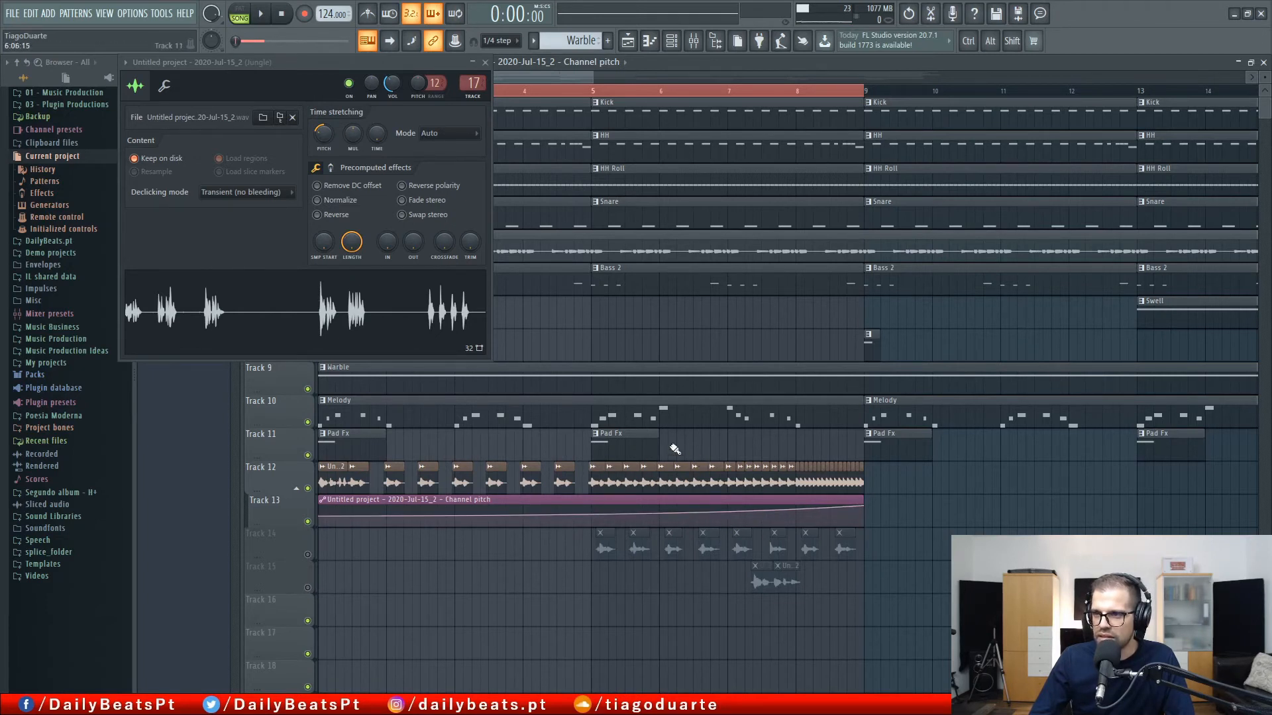
{"action": "left_click_drag", "start_coordinate": [907, 483], "coordinate": [588, 462]}
{"action": "key", "text": "space"}
{"action": "left_click", "coordinate": [485, 62]}
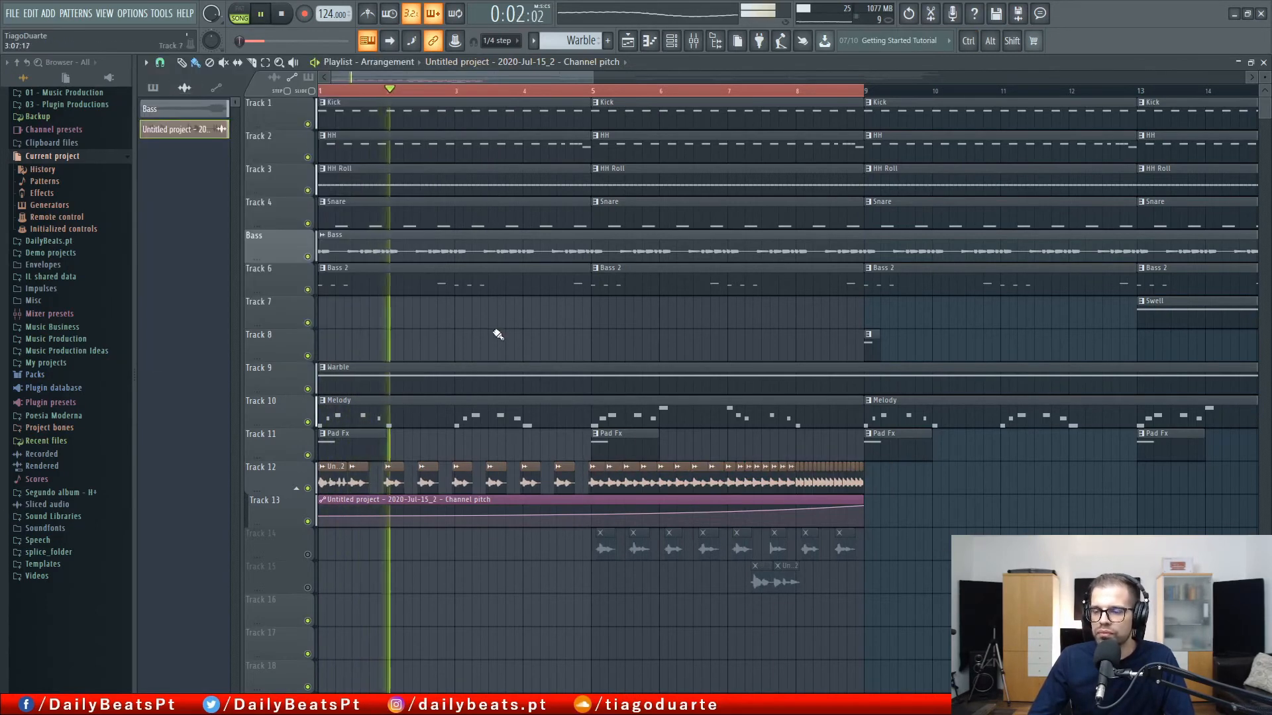
Add a control point at bar 5 of the channel pitch automation on Track 13
{"action": "scroll", "coordinate": [471, 331], "scroll_direction": "up", "scroll_amount": 2}
{"action": "scroll", "coordinate": [467, 330], "scroll_direction": "down", "scroll_amount": 2}
{"action": "scroll", "coordinate": [499, 331], "scroll_direction": "up", "scroll_amount": 3}
{"action": "scroll", "coordinate": [507, 333], "scroll_direction": "down", "scroll_amount": 2}
{"action": "scroll", "coordinate": [477, 331], "scroll_direction": "up", "scroll_amount": 3}
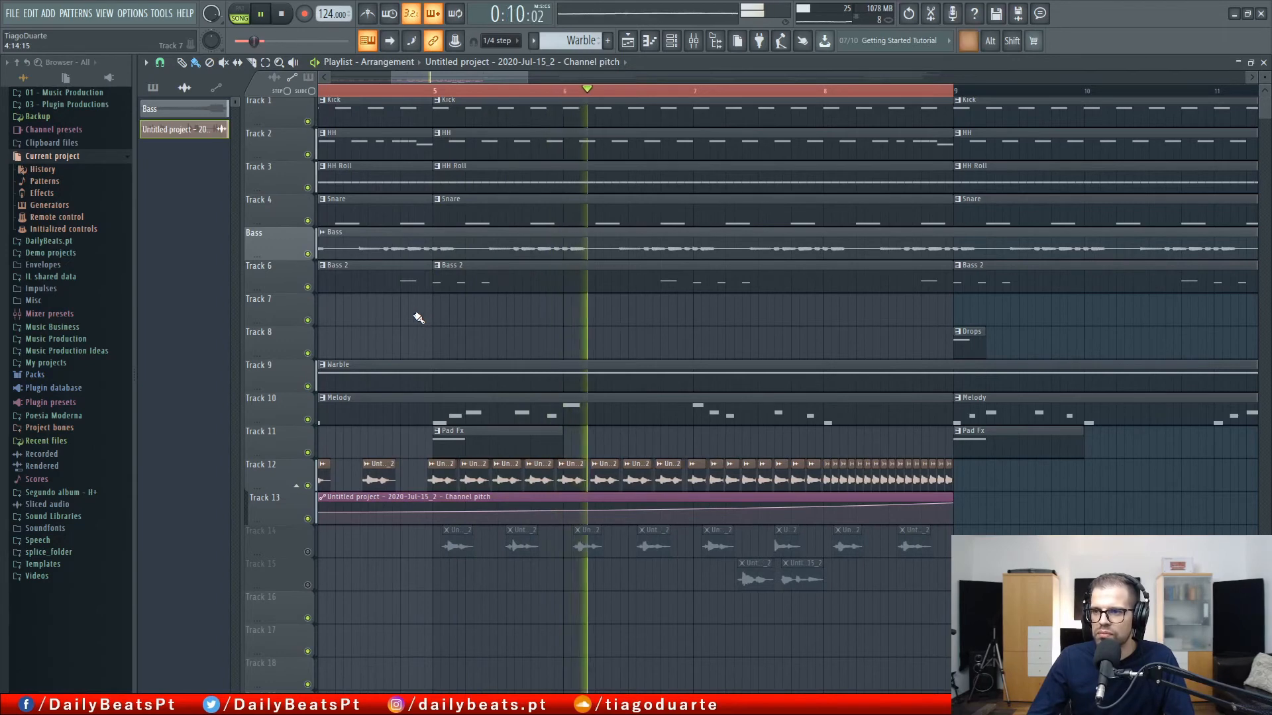
{"action": "scroll", "coordinate": [404, 315], "scroll_direction": "down", "scroll_amount": 4}
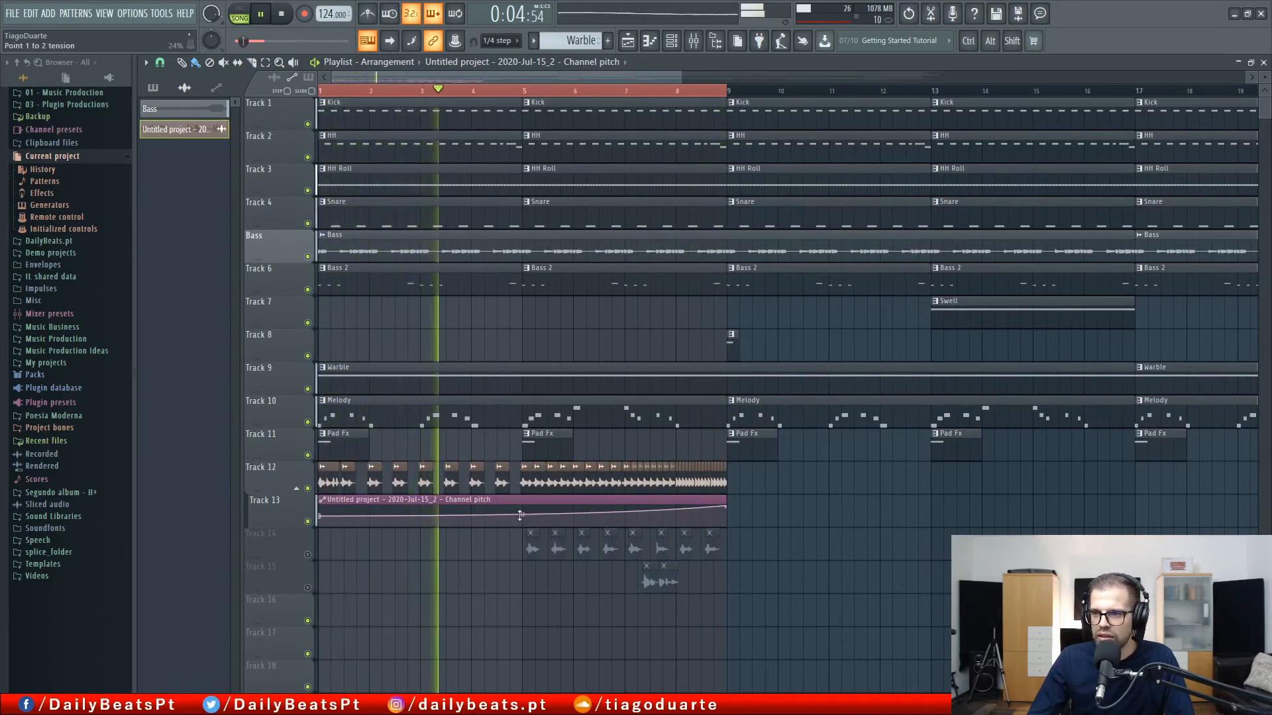
{"action": "scroll", "coordinate": [540, 520], "scroll_direction": "up", "scroll_amount": 5}
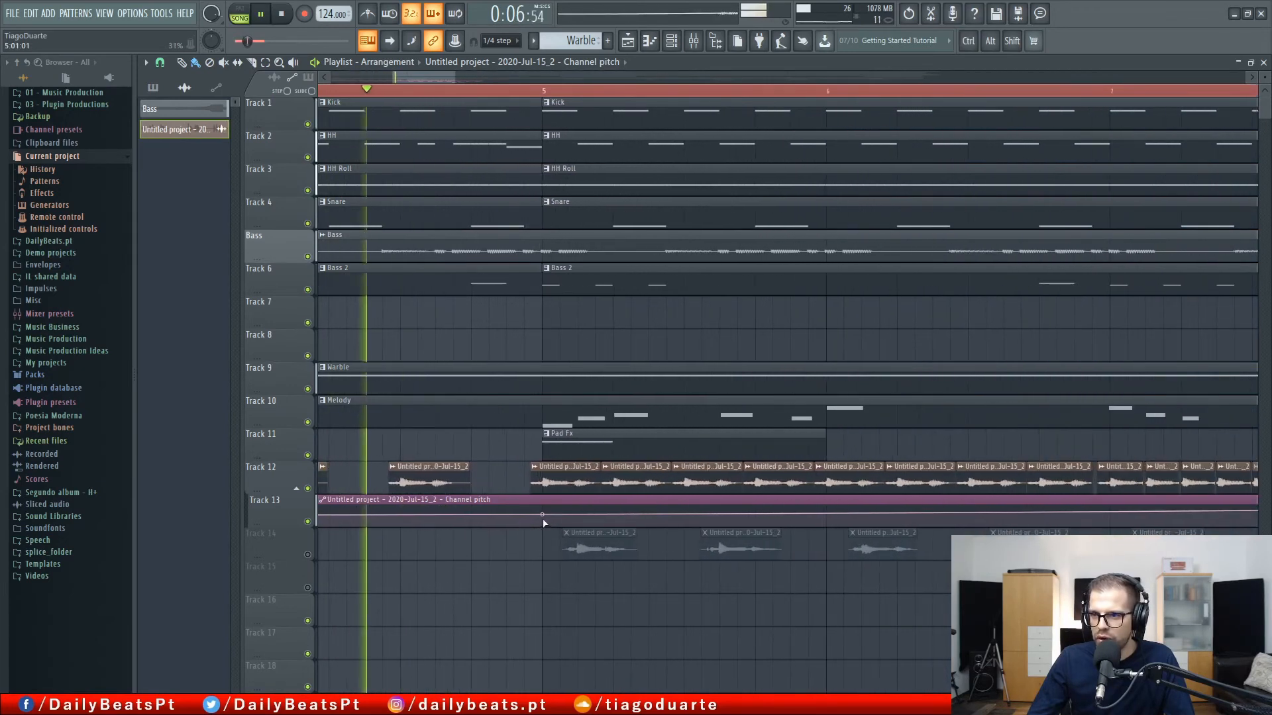
{"action": "right_click", "coordinate": [542, 518]}
{"action": "left_click", "coordinate": [600, 519]}
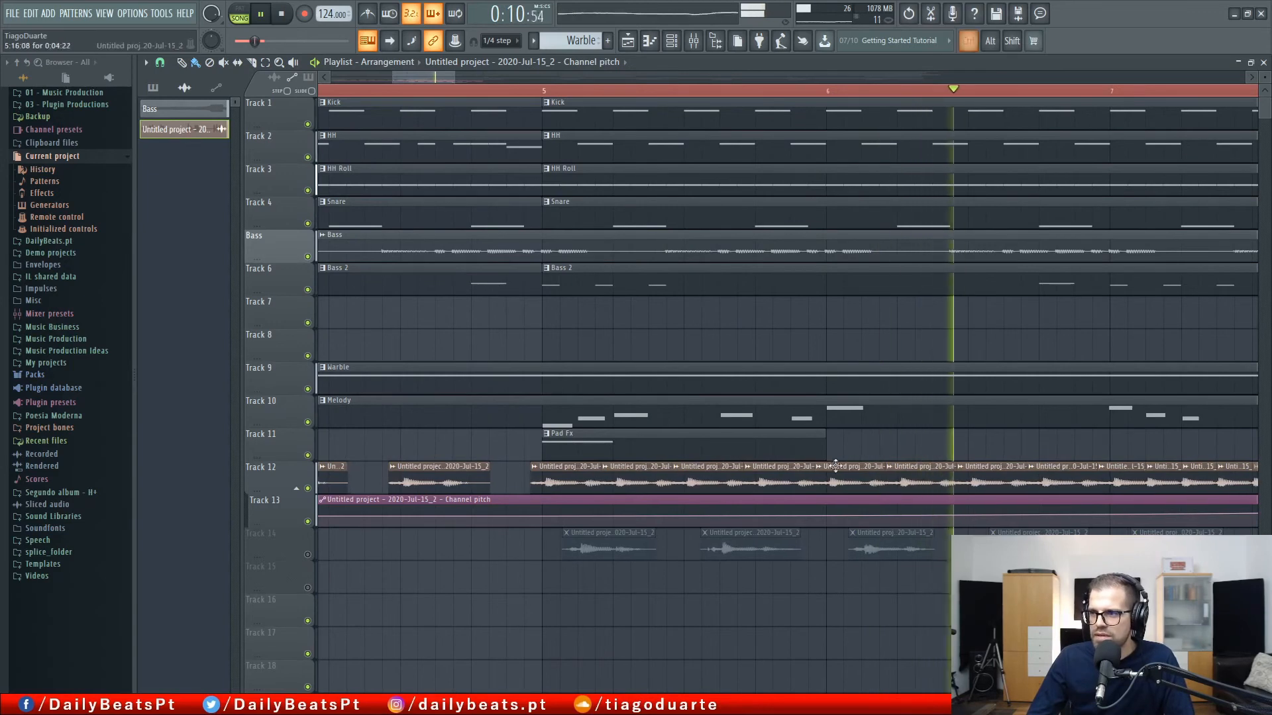
Add a raised control point at bar 8 of the channel pitch automation and bend the curve of its last segment
{"action": "scroll", "coordinate": [834, 462], "scroll_direction": "down", "scroll_amount": 5}
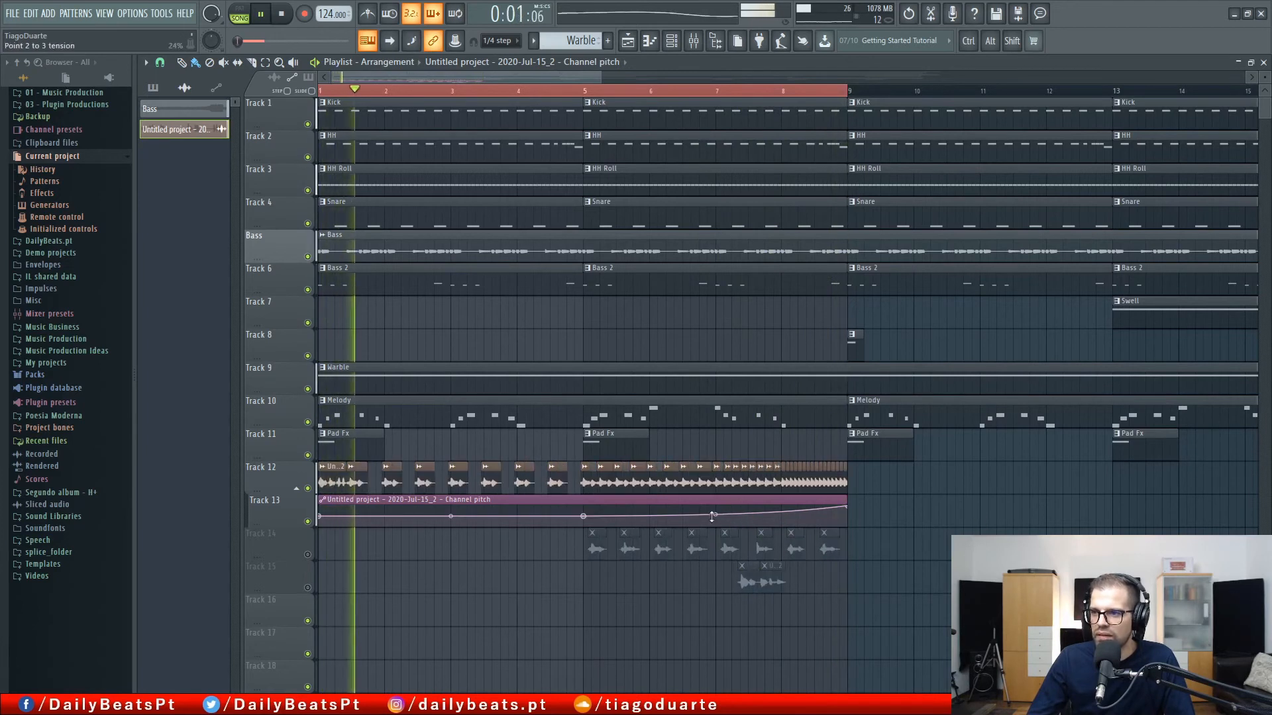
{"action": "left_click_drag", "start_coordinate": [713, 516], "coordinate": [713, 515]}
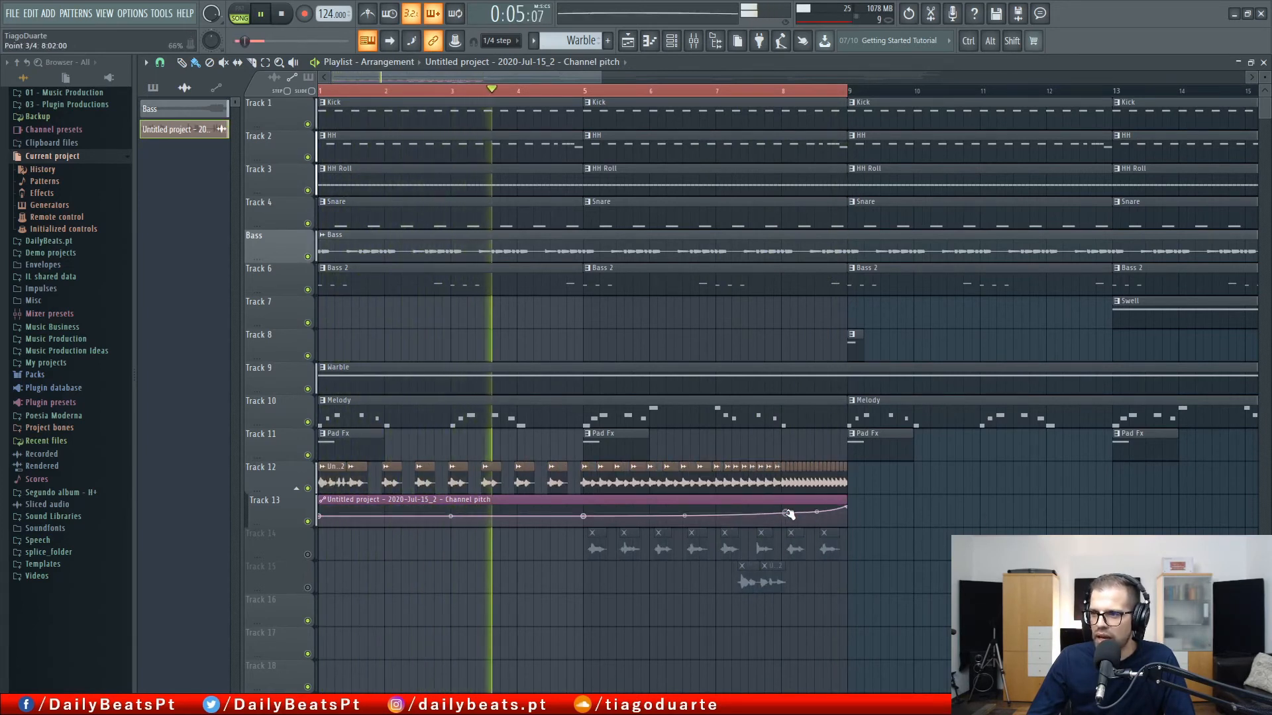
{"action": "right_click", "coordinate": [785, 511]}
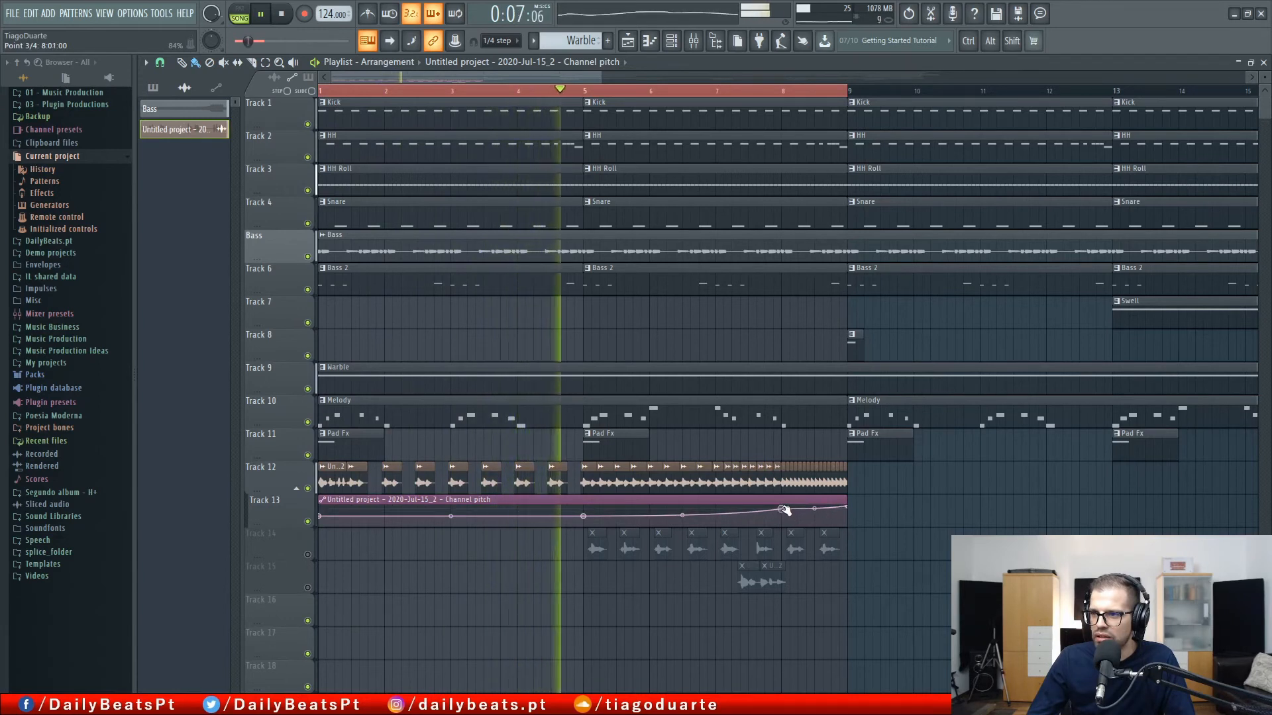
{"action": "left_click_drag", "start_coordinate": [815, 509], "coordinate": [815, 506]}
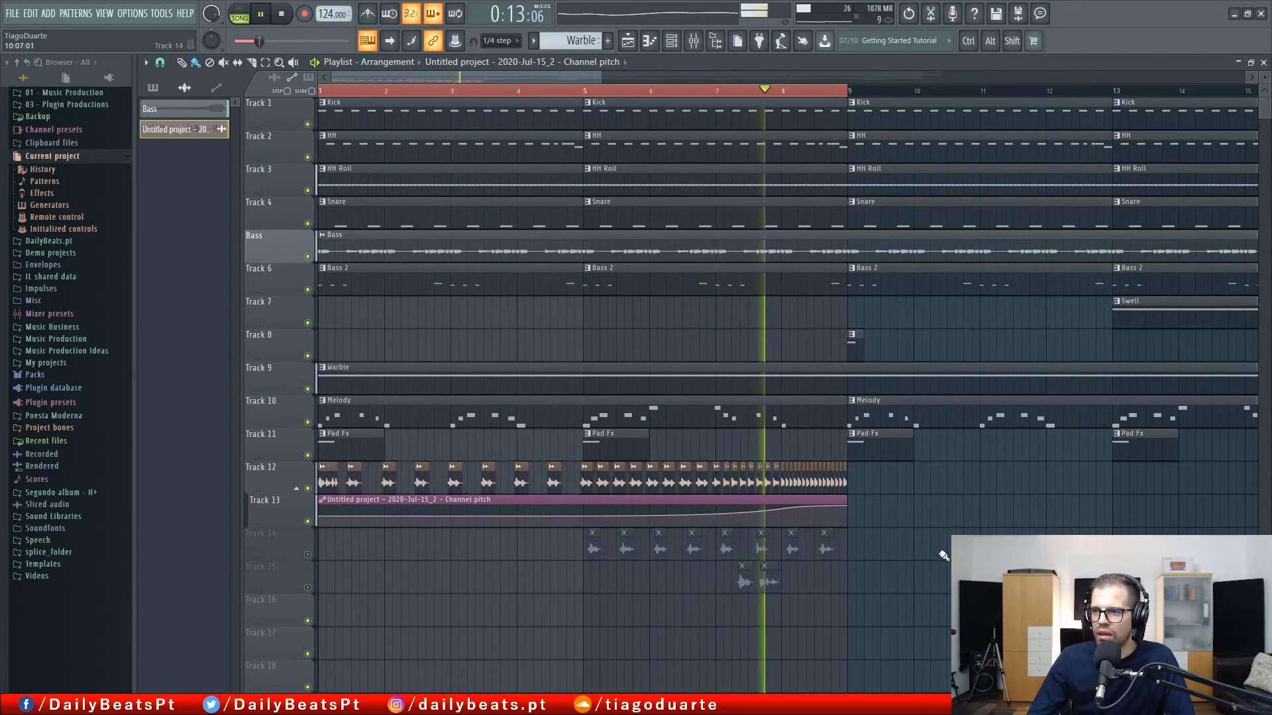
Clear the time selection, show the whole arrangement and collapse the Track 12 group to hide the automation track
{"action": "left_click", "coordinate": [749, 93], "text": "ctrl"}
{"action": "right_click", "coordinate": [997, 518], "text": "ctrl"}
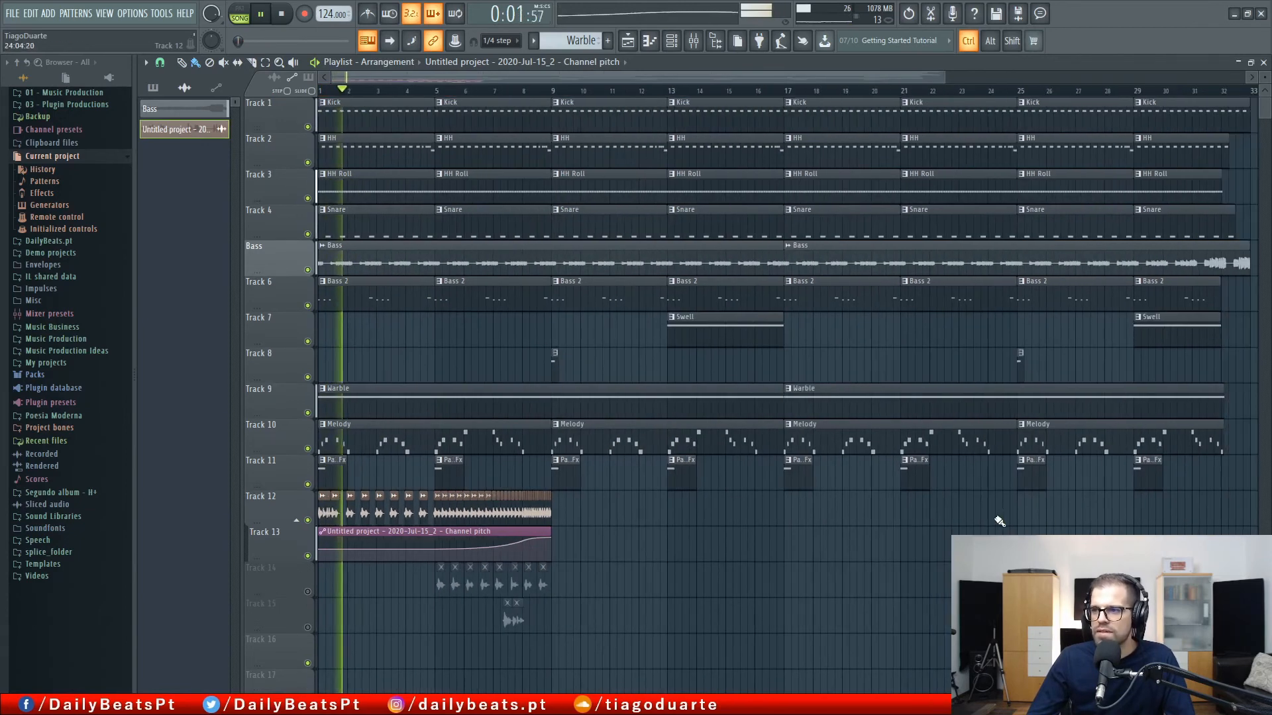
{"action": "left_click", "coordinate": [297, 520]}
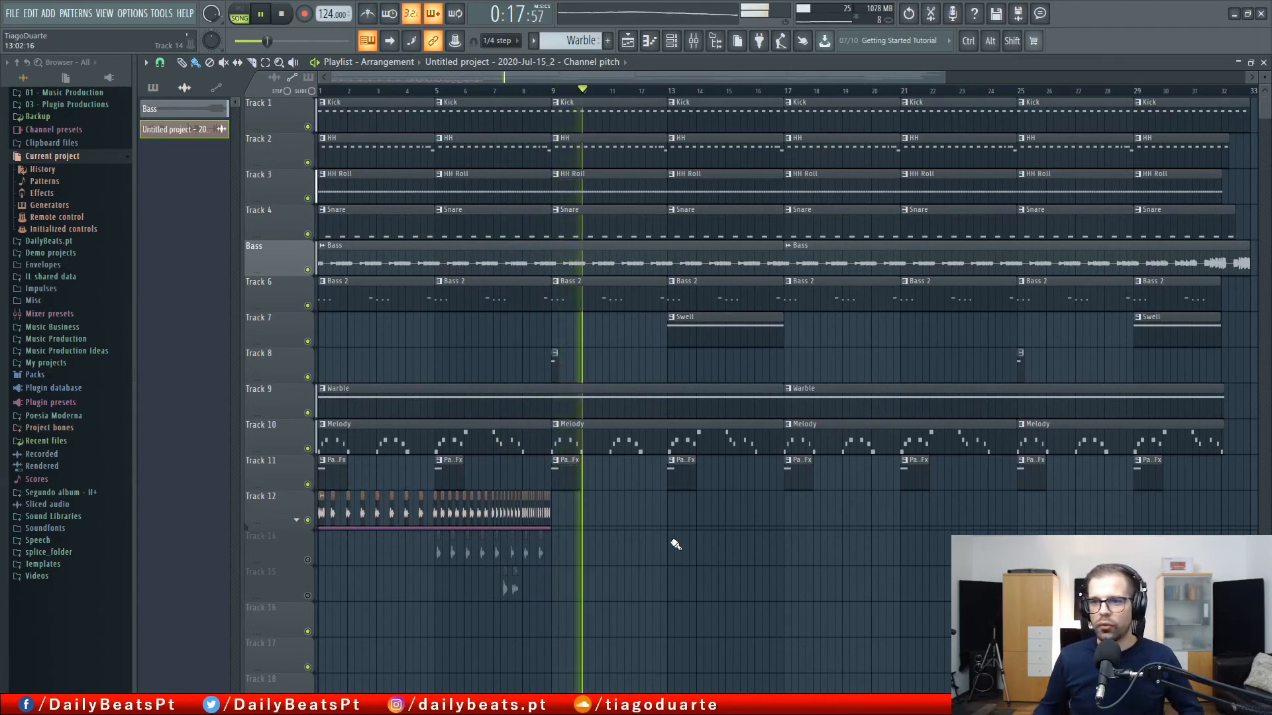
Try removing the first Melody clip from Track 10, stop playback and put a Melody clip back at bar 1
{"action": "right_click", "coordinate": [475, 437]}
{"action": "left_click", "coordinate": [283, 14]}
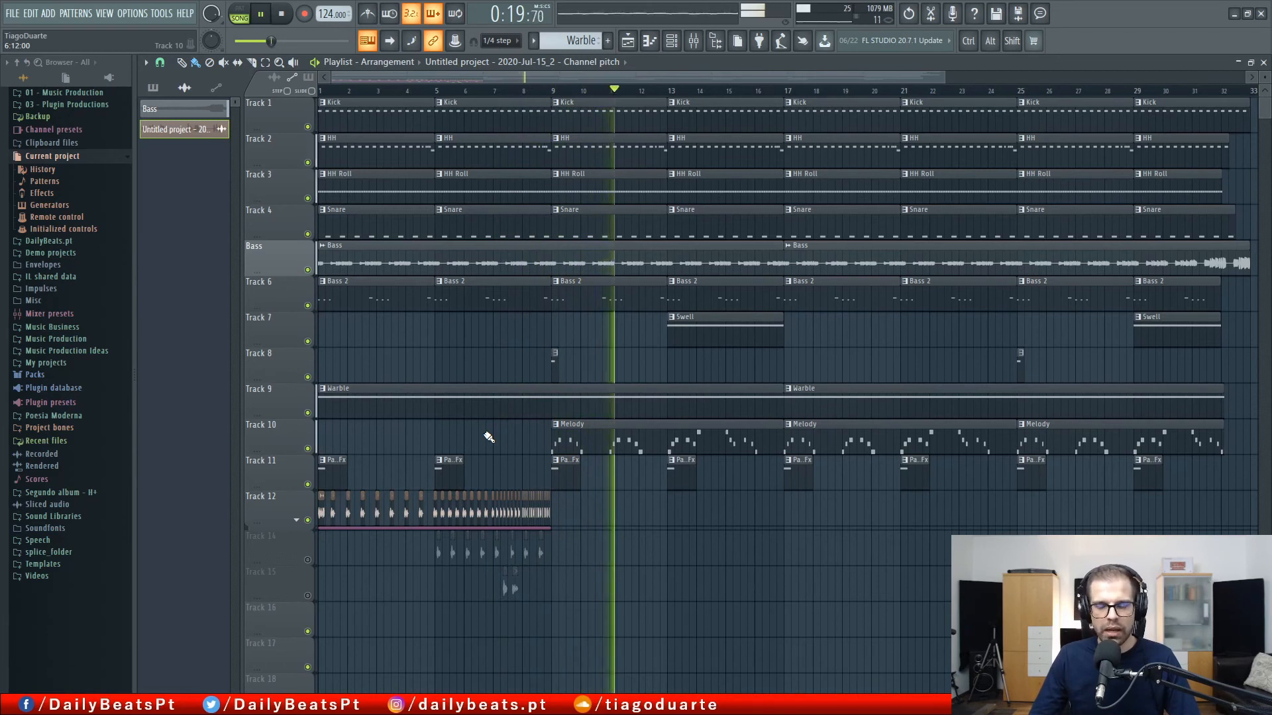
{"action": "key", "text": "space"}
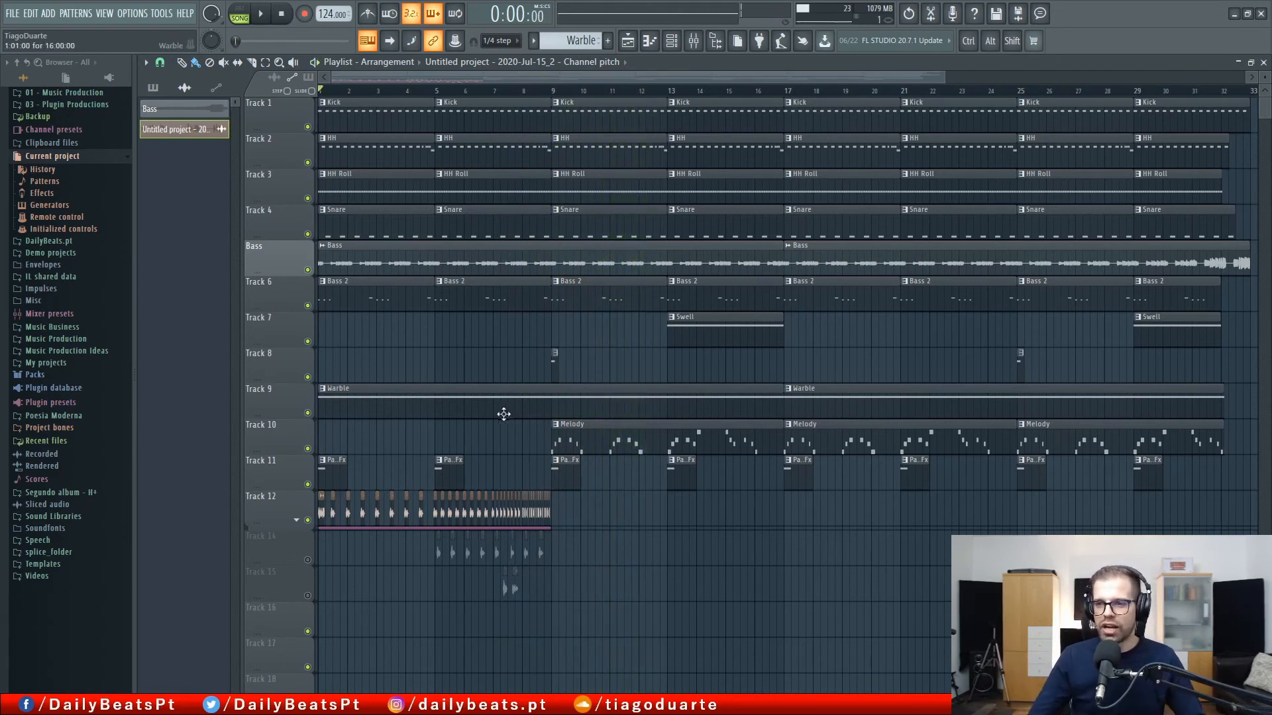
{"action": "left_click_drag", "start_coordinate": [577, 439], "coordinate": [194, 428]}
Mute and unmute Track 12, and play the song from the start
{"action": "left_click", "coordinate": [308, 520]}
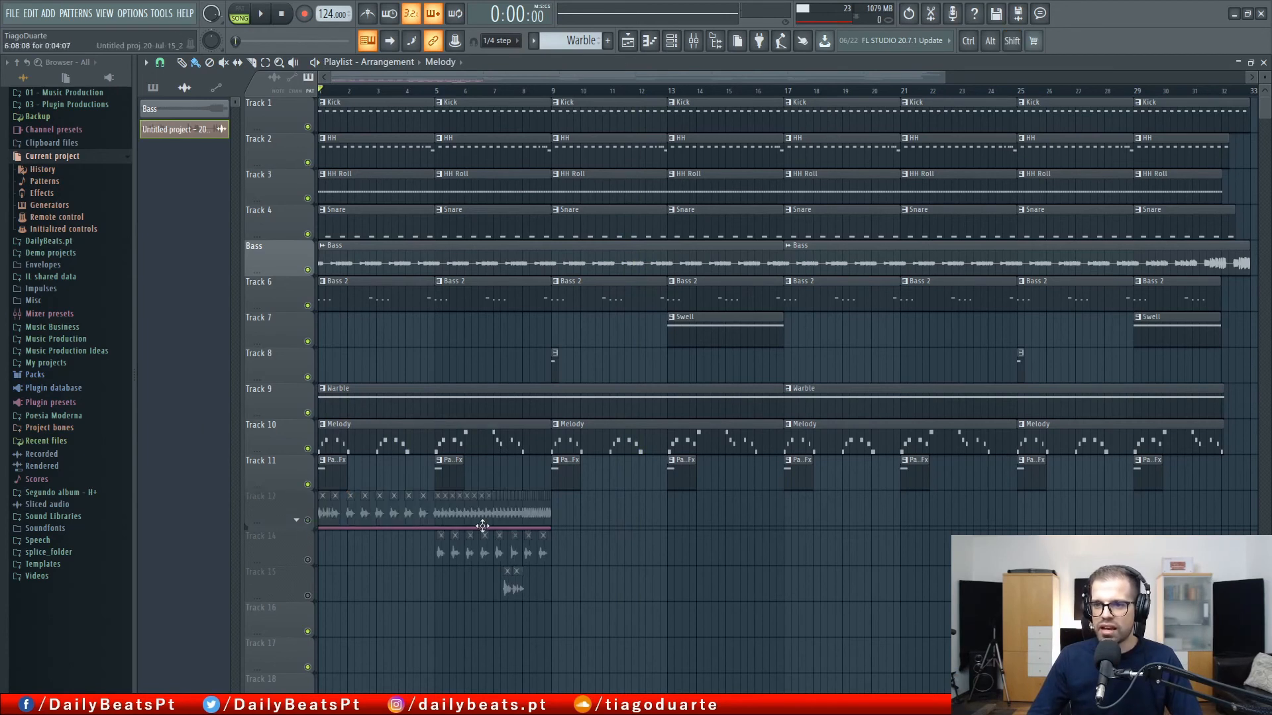
{"action": "left_click", "coordinate": [308, 520]}
{"action": "key", "text": "space"}
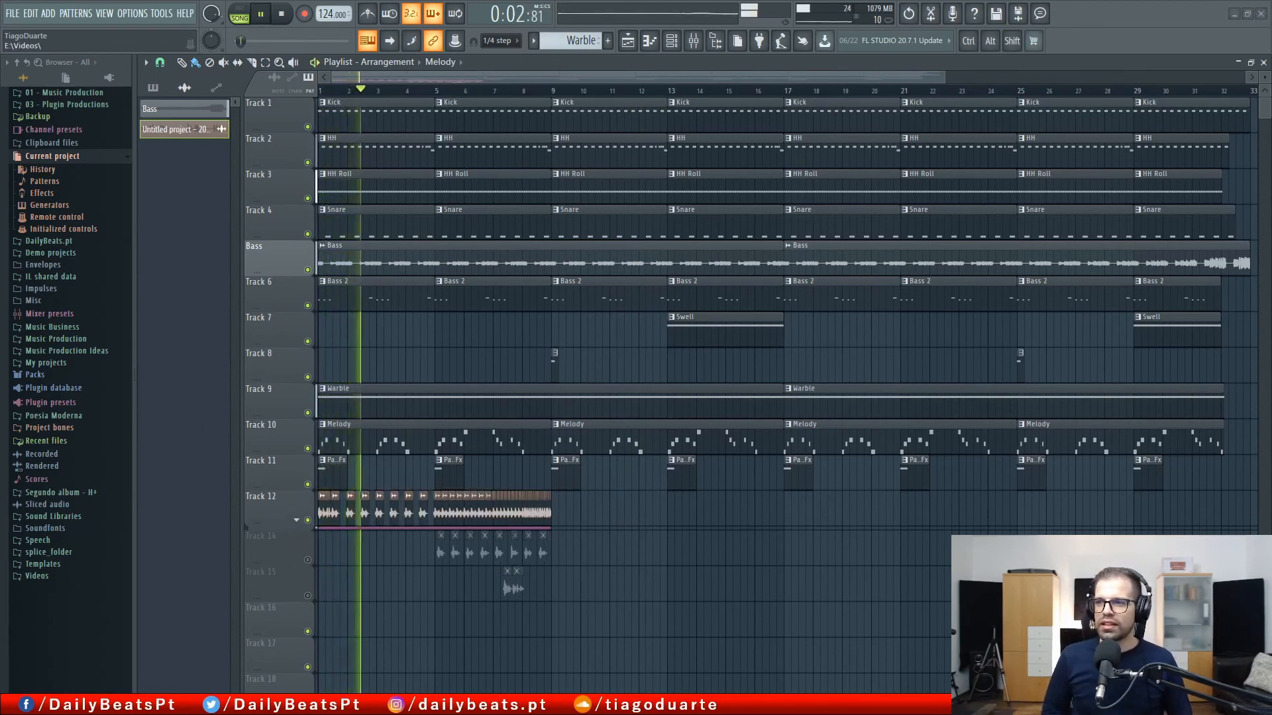
Select all playlist clips to loop the full arrangement, set the snap to Bar and deselect the clips
{"action": "scroll", "coordinate": [1117, 123], "scroll_direction": "down", "scroll_amount": 2}
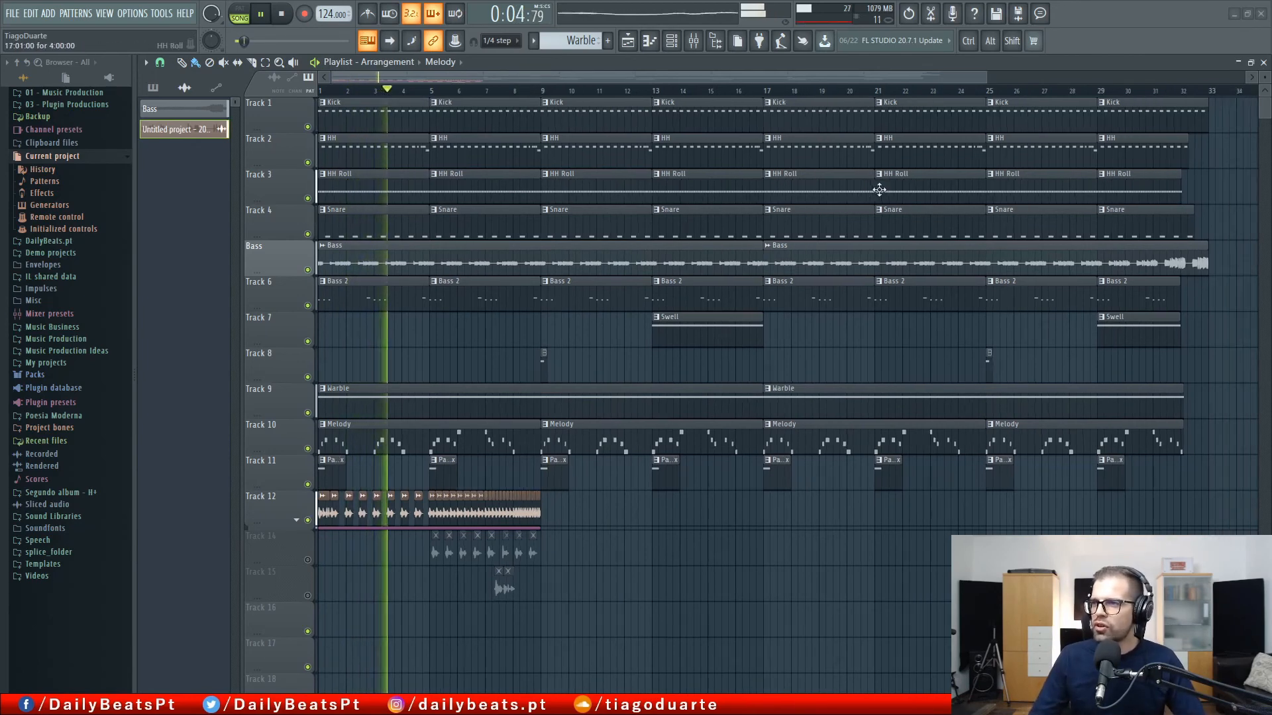
{"action": "key", "text": "ctrl+a"}
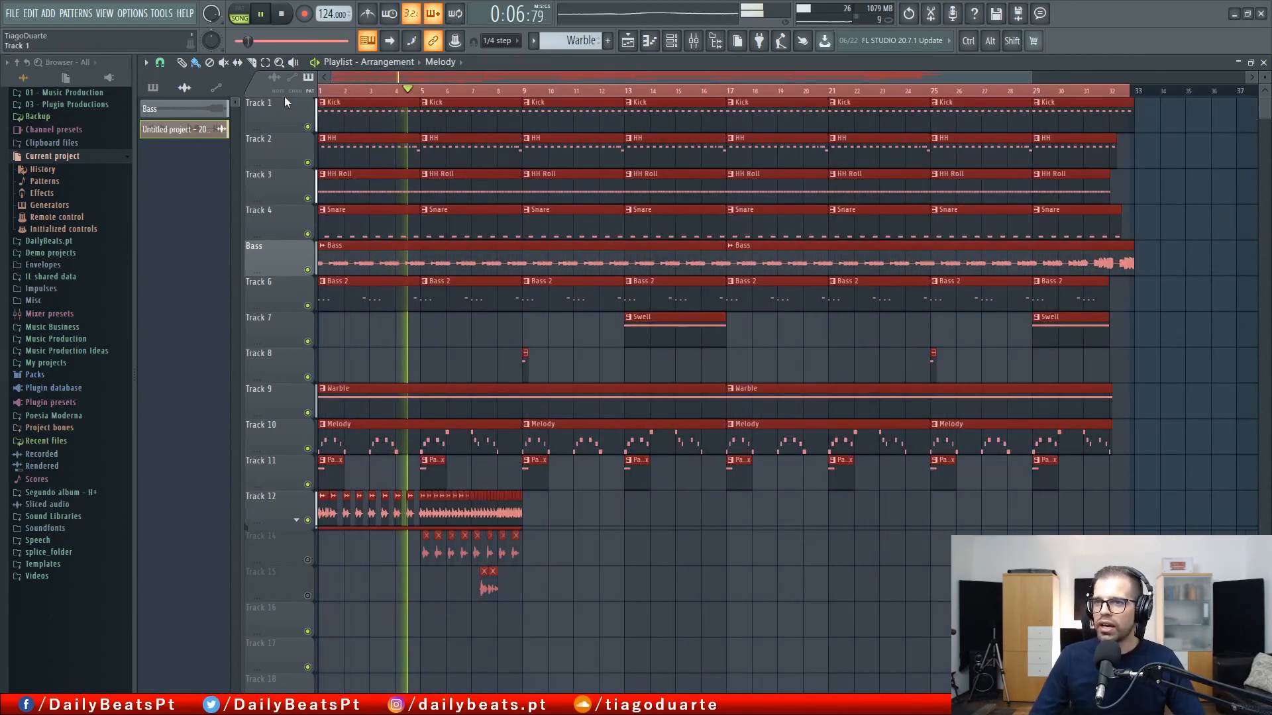
{"action": "left_click", "coordinate": [162, 63]}
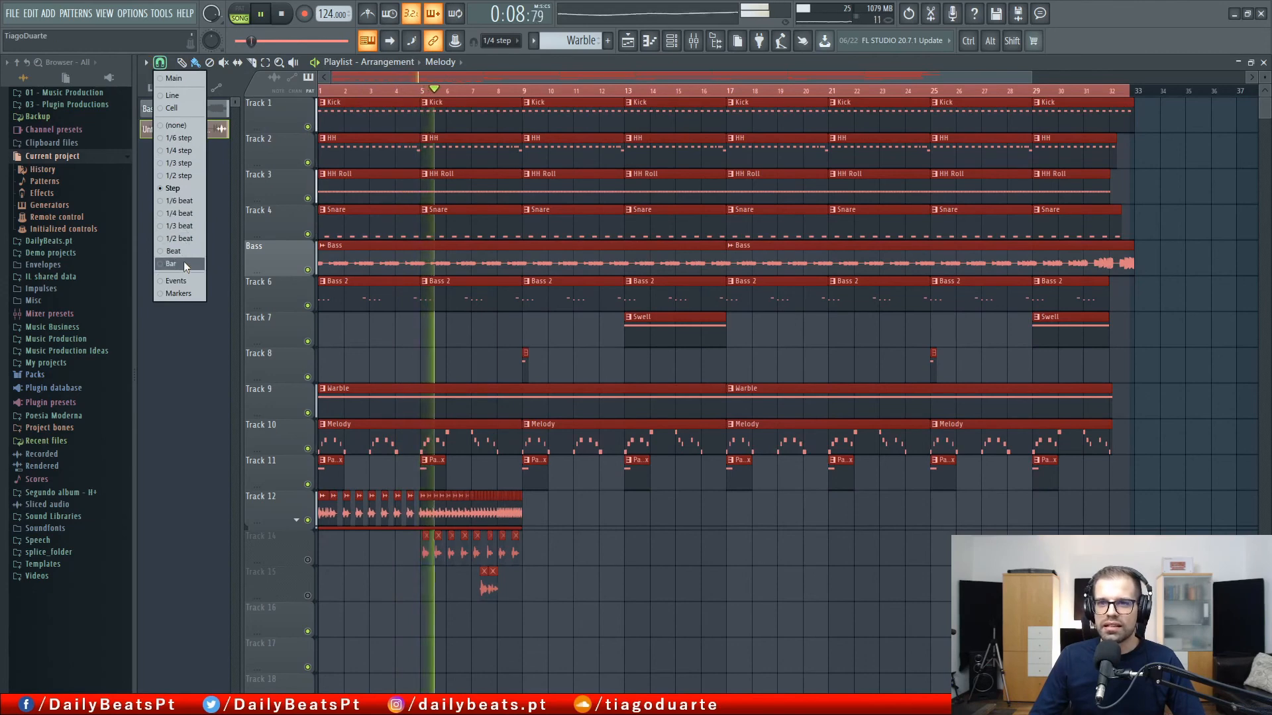
{"action": "left_click", "coordinate": [185, 261]}
{"action": "left_click", "coordinate": [787, 609]}
{"action": "scroll", "coordinate": [686, 535], "scroll_direction": "down", "scroll_amount": 1}
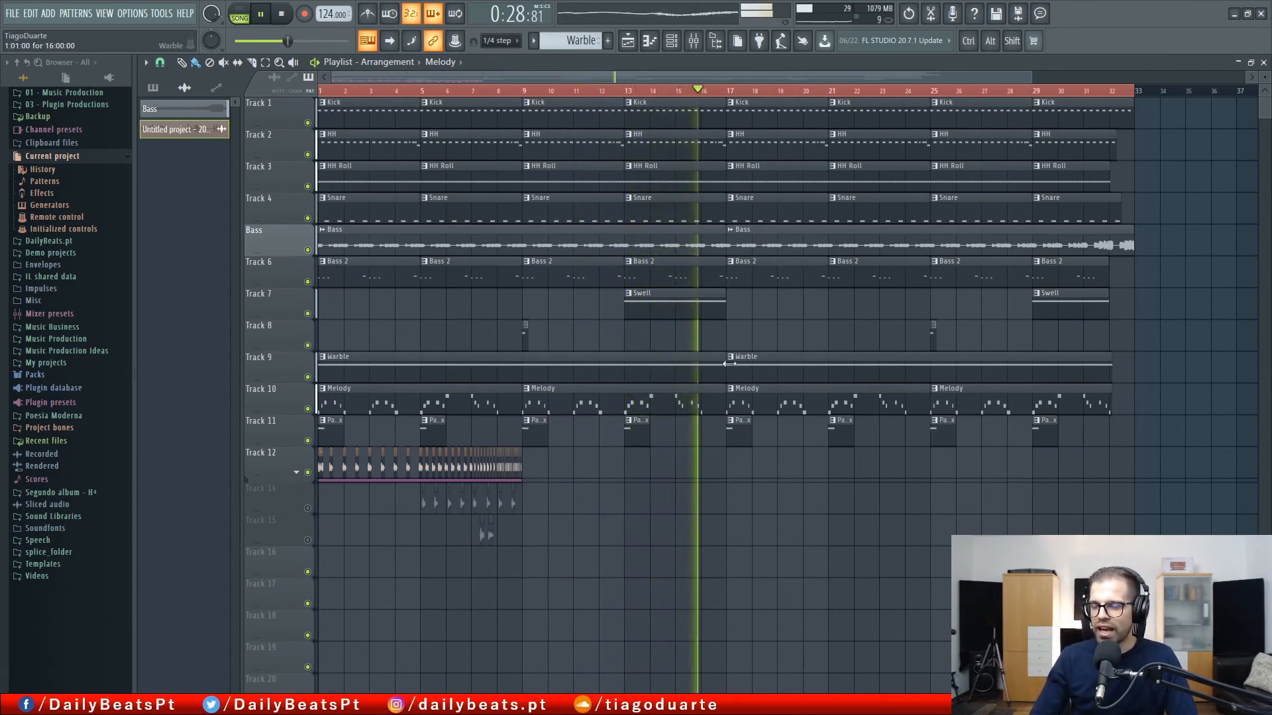
{"action": "left_click_drag", "start_coordinate": [817, 320], "coordinate": [703, 371]}
{"action": "left_click", "coordinate": [789, 348]}
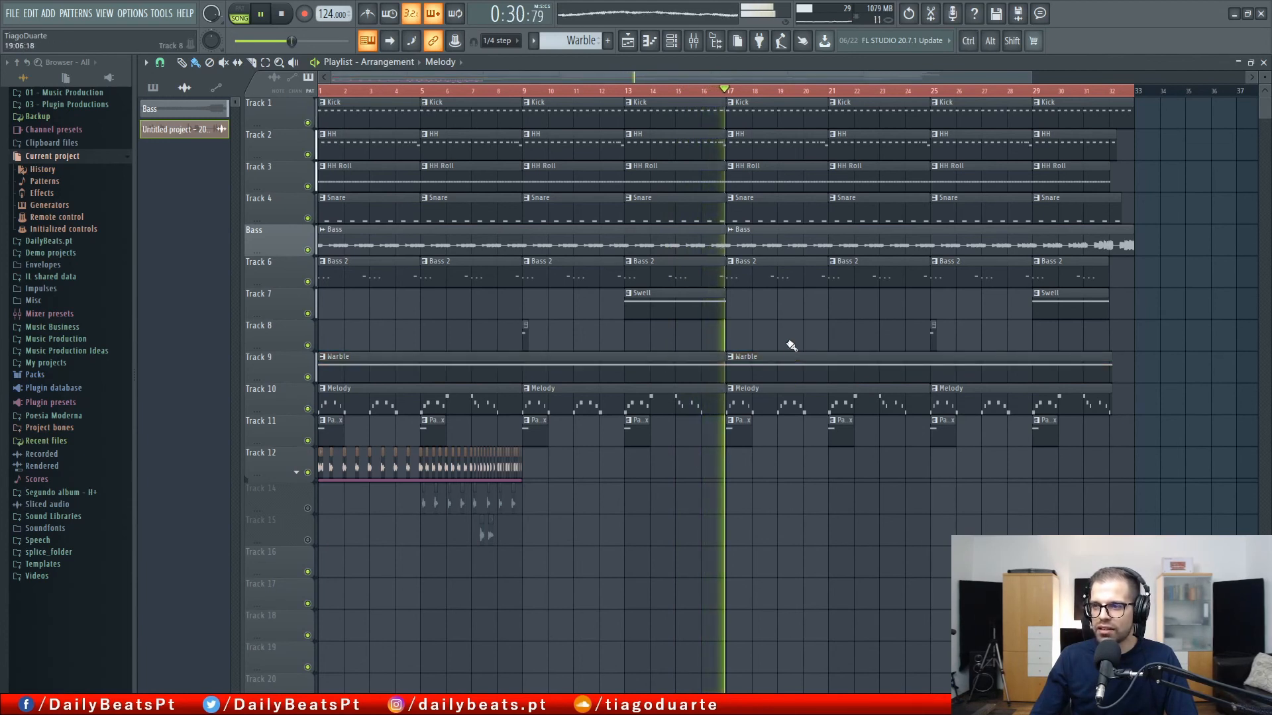